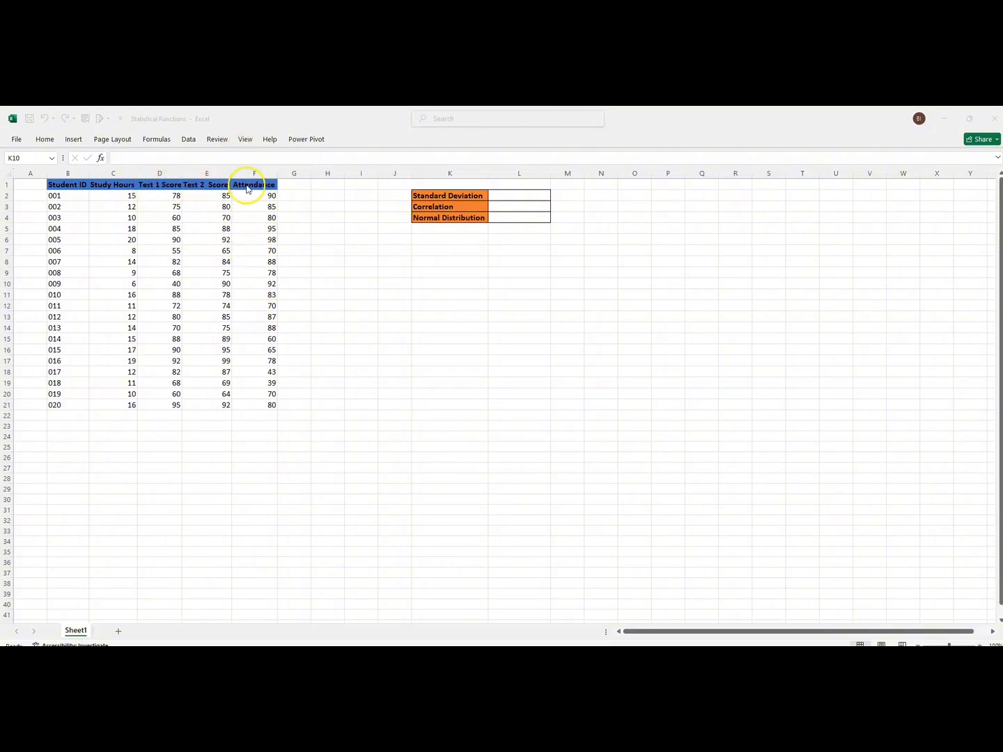
Calculate the population standard deviation of the Test 1 scores in cell L2 with STDEV.P over D2:D21
click(505, 195)
click(505, 195)
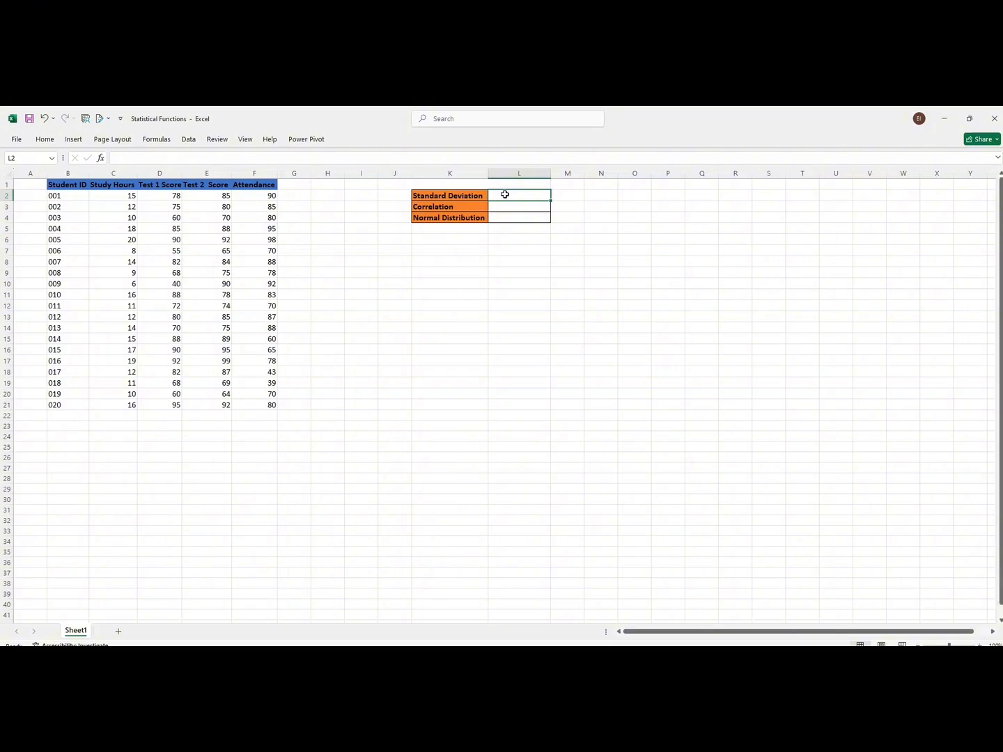
text(=)
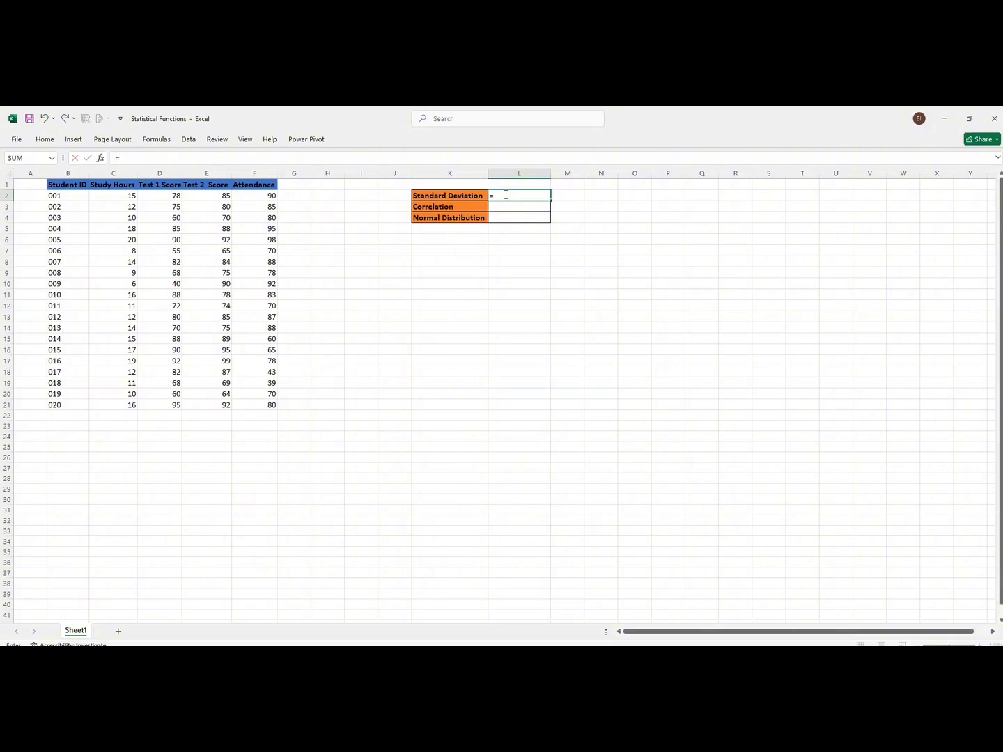
text(st)
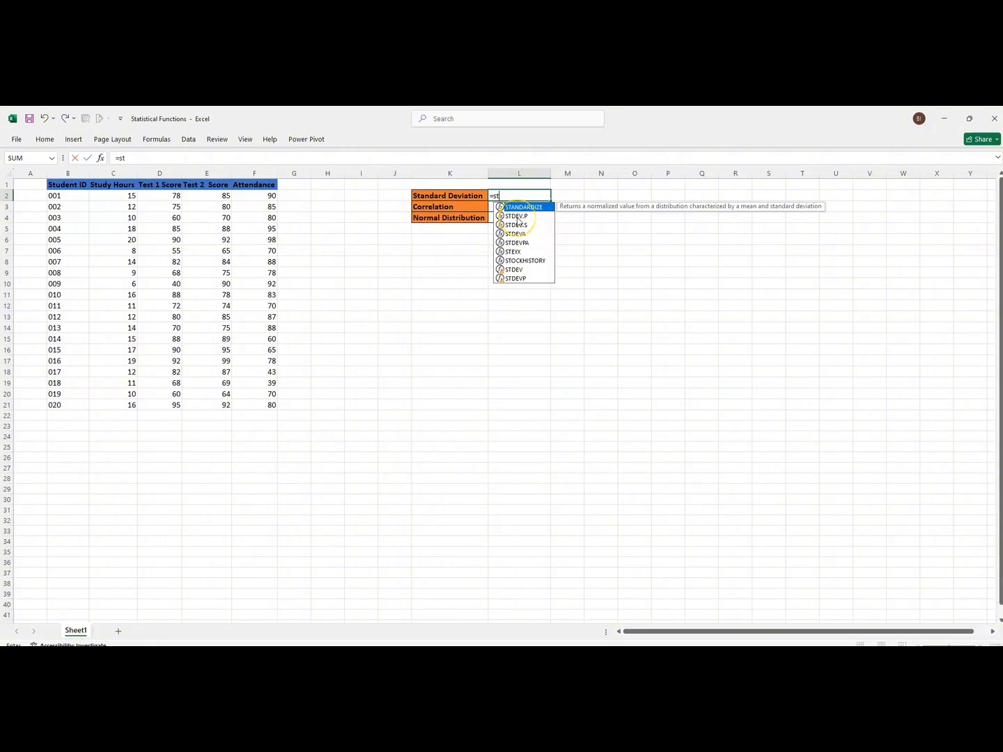
click(516, 217)
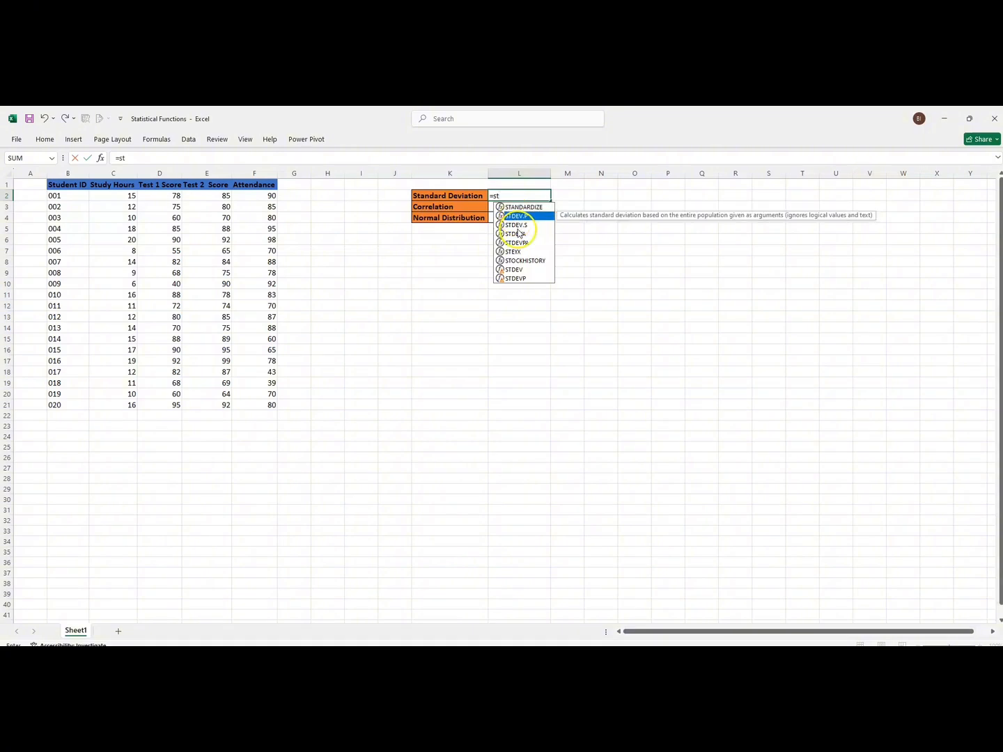
click(517, 227)
click(516, 218)
click(517, 226)
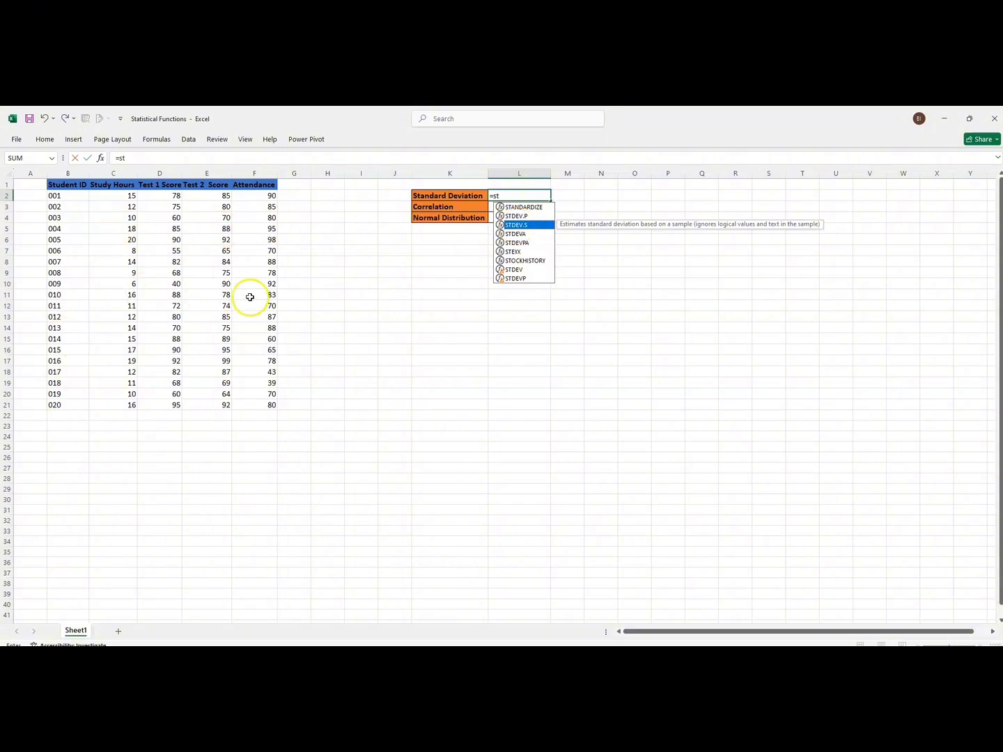
click(515, 217)
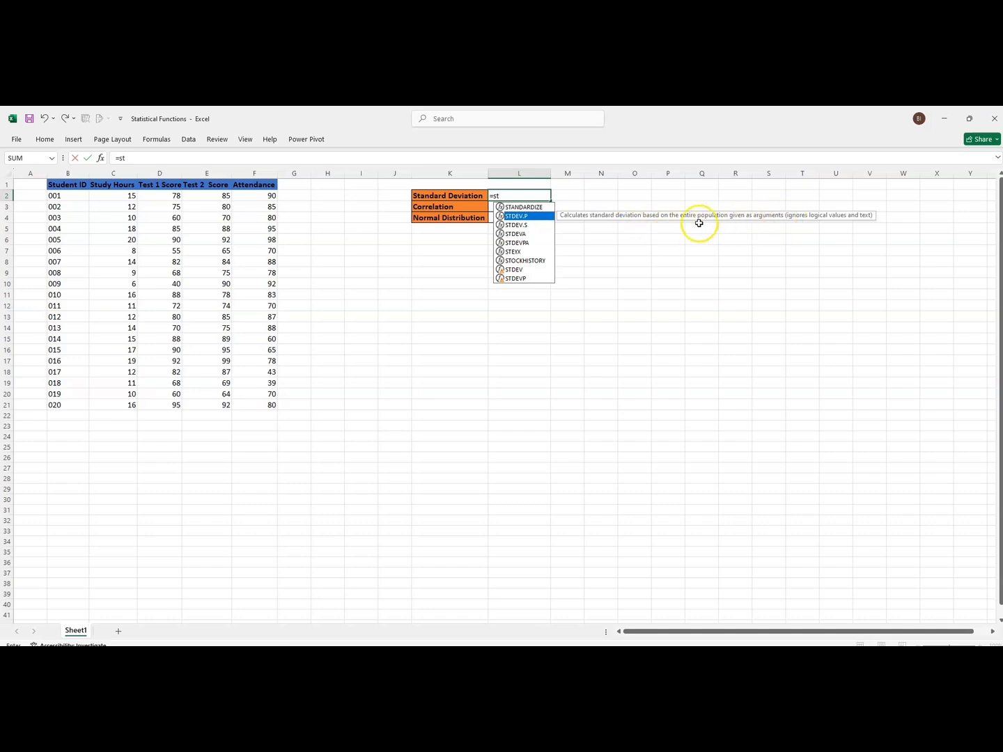
double_click(524, 216)
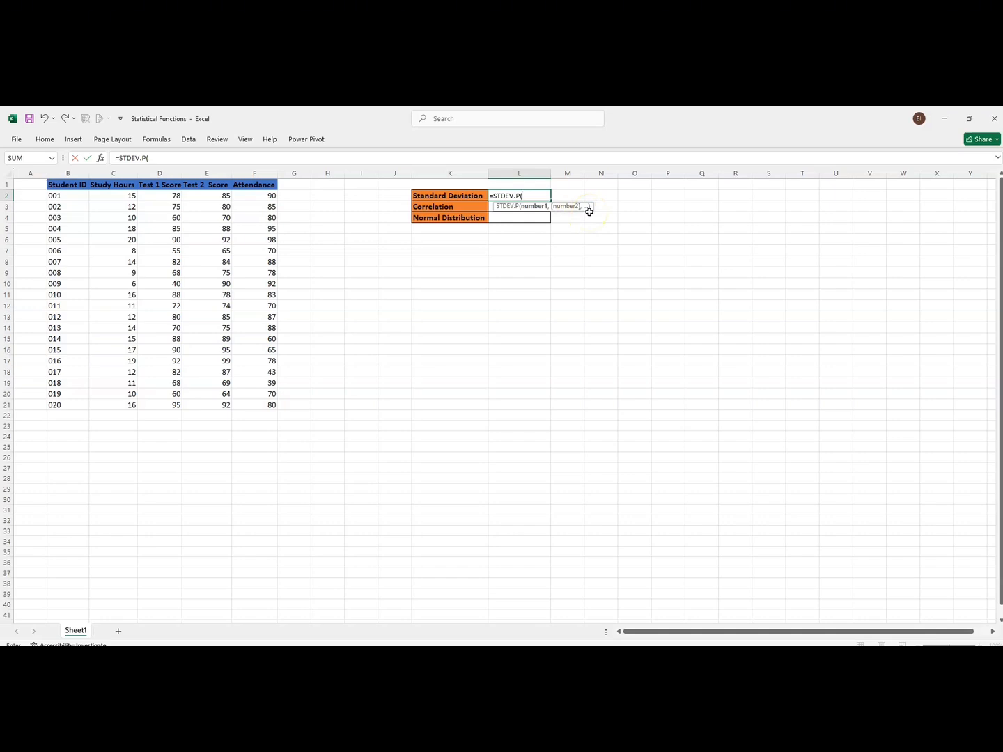
click(148, 196)
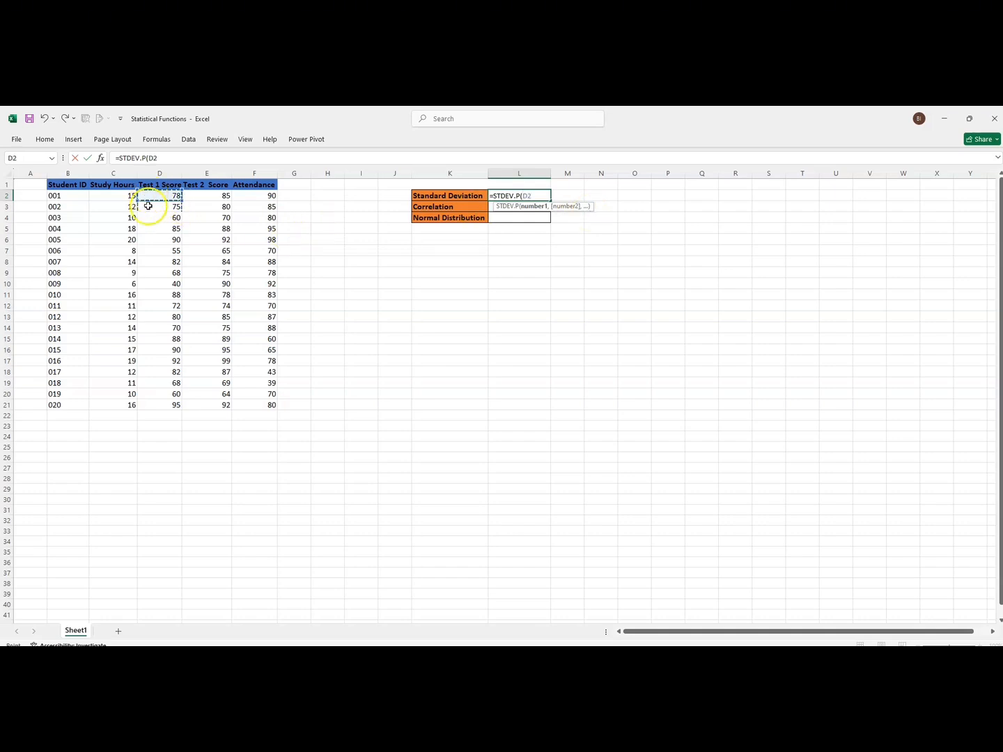
drag(149, 206, 157, 406)
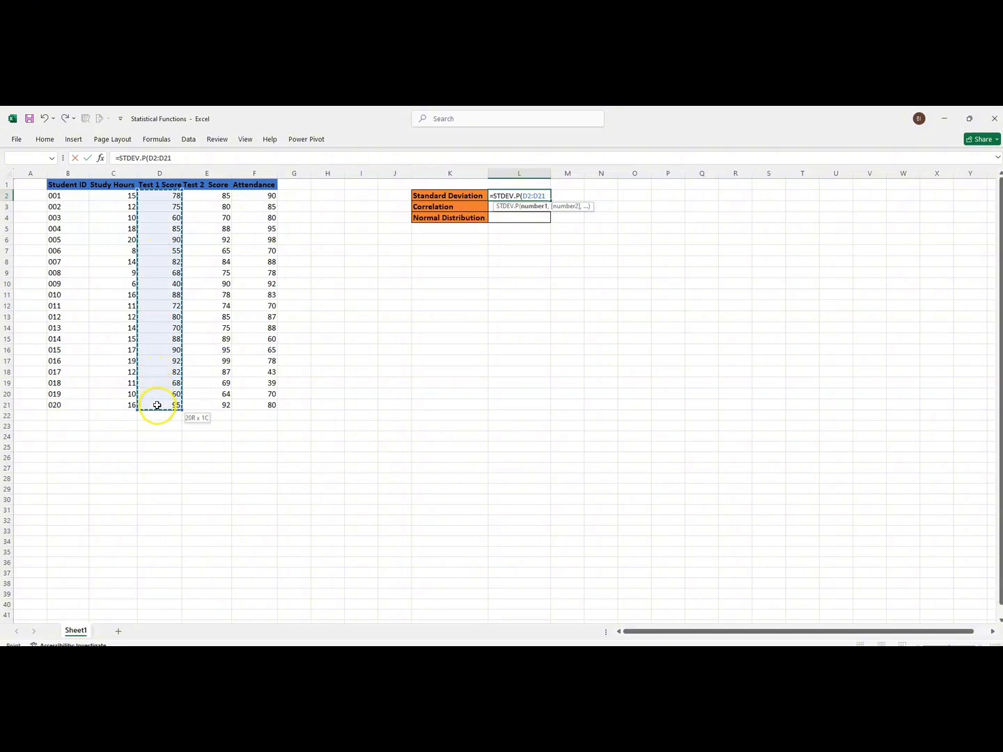
key(Return)
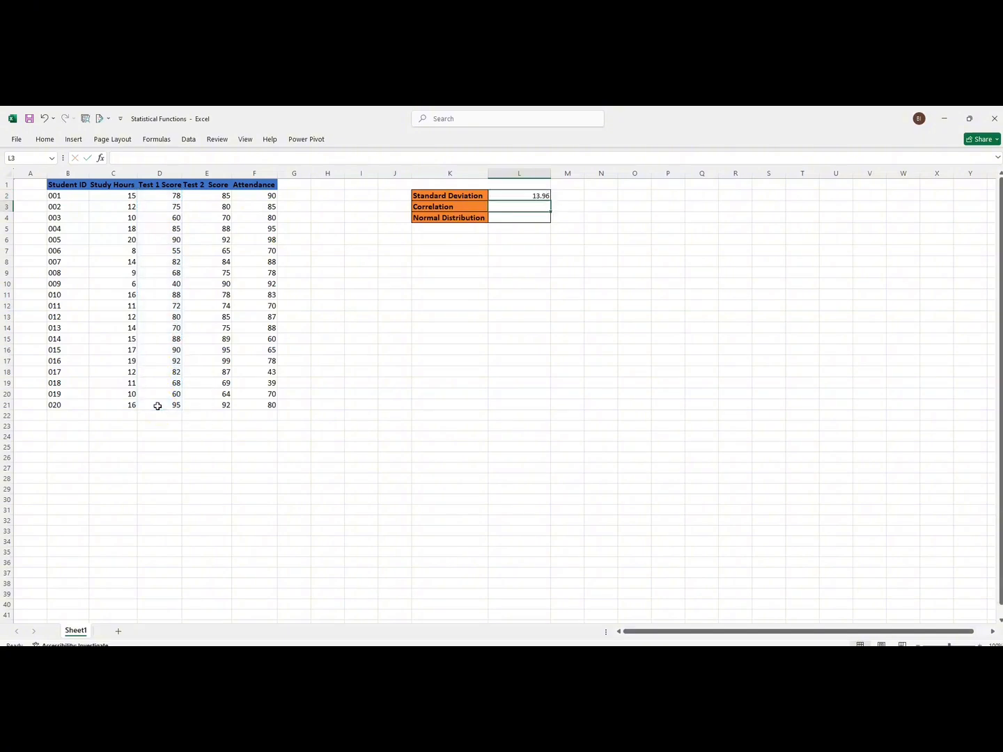
click(506, 196)
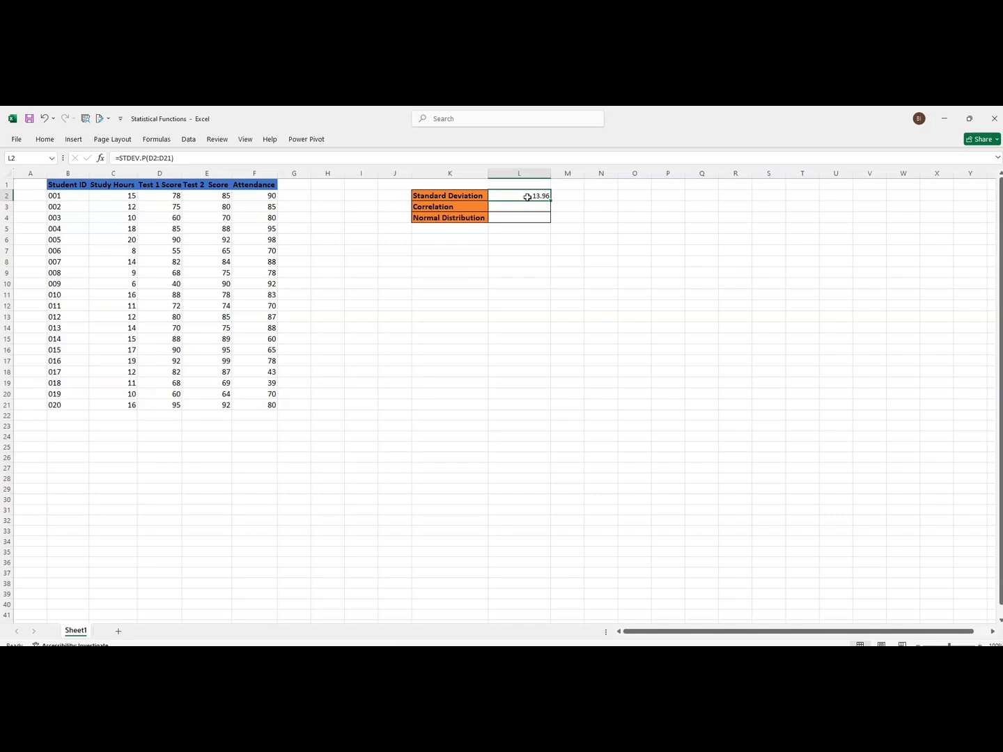
Calculate the mean of the Test 1 scores in cell N2 with AVERAGE over D2:D21
click(568, 197)
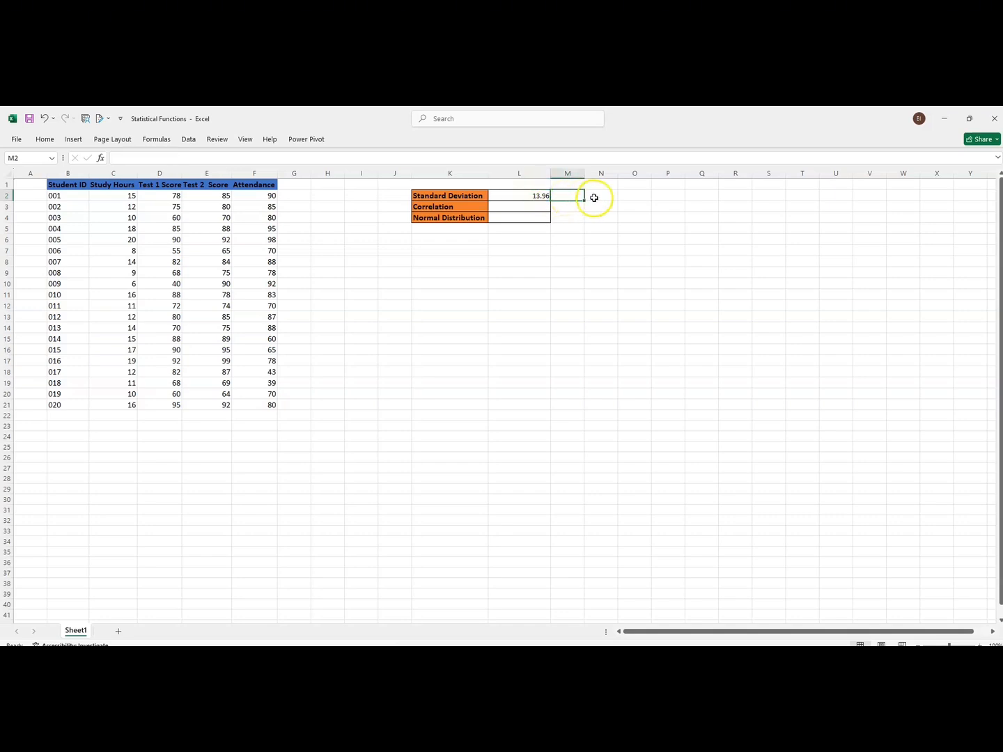
click(594, 198)
text(=)
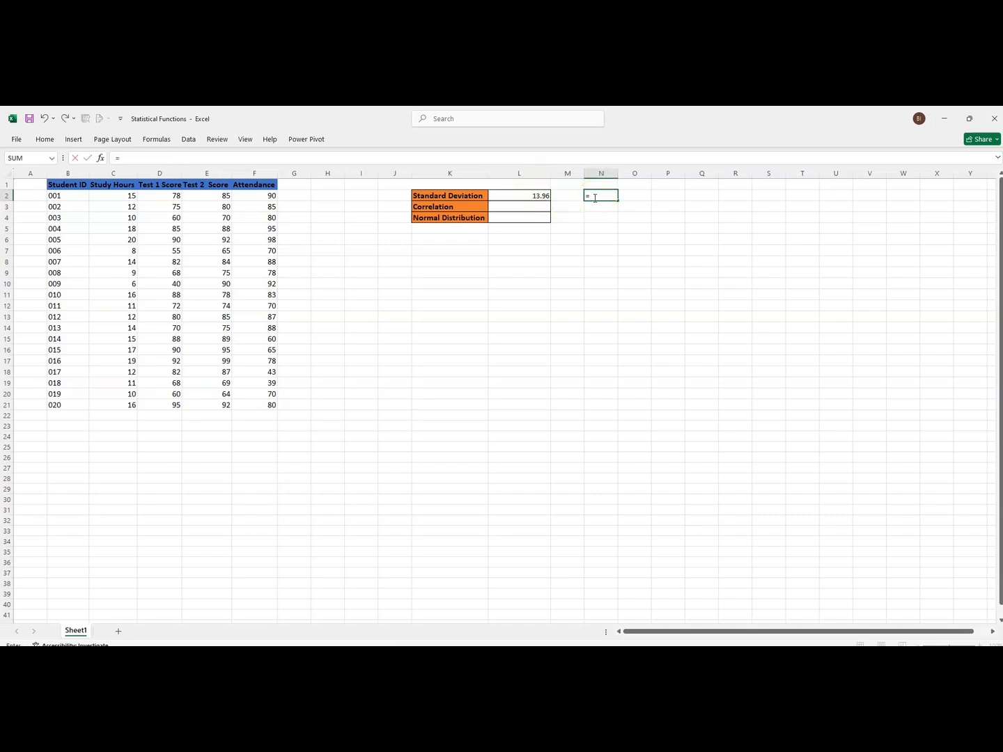
text(averag)
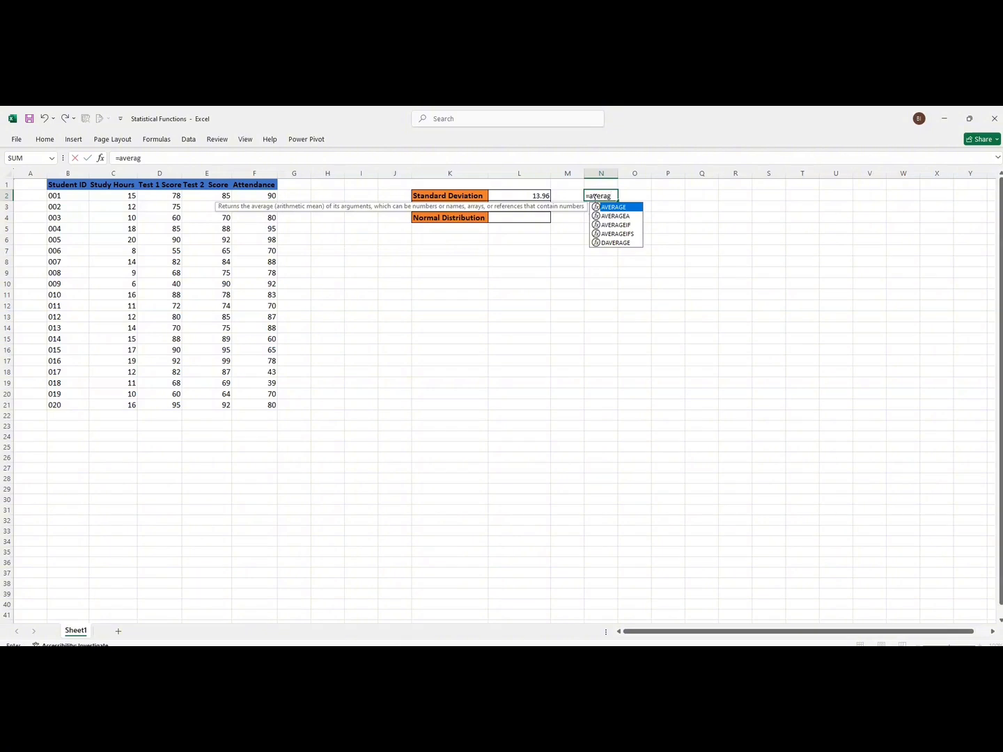
double_click(612, 206)
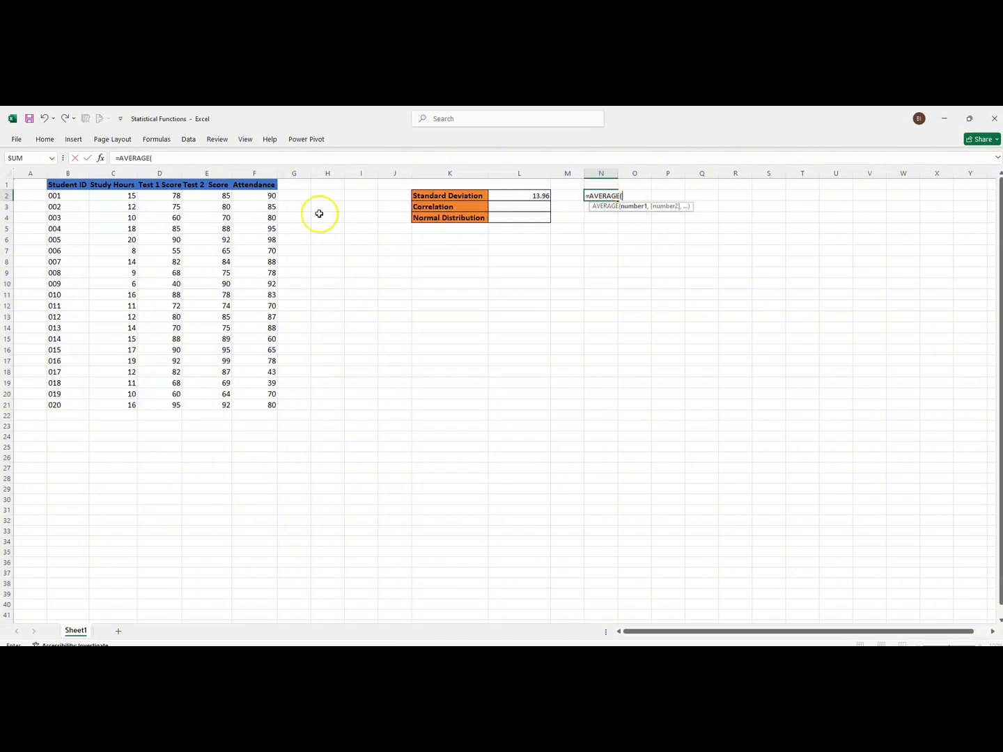
drag(179, 199, 153, 405)
key(Return)
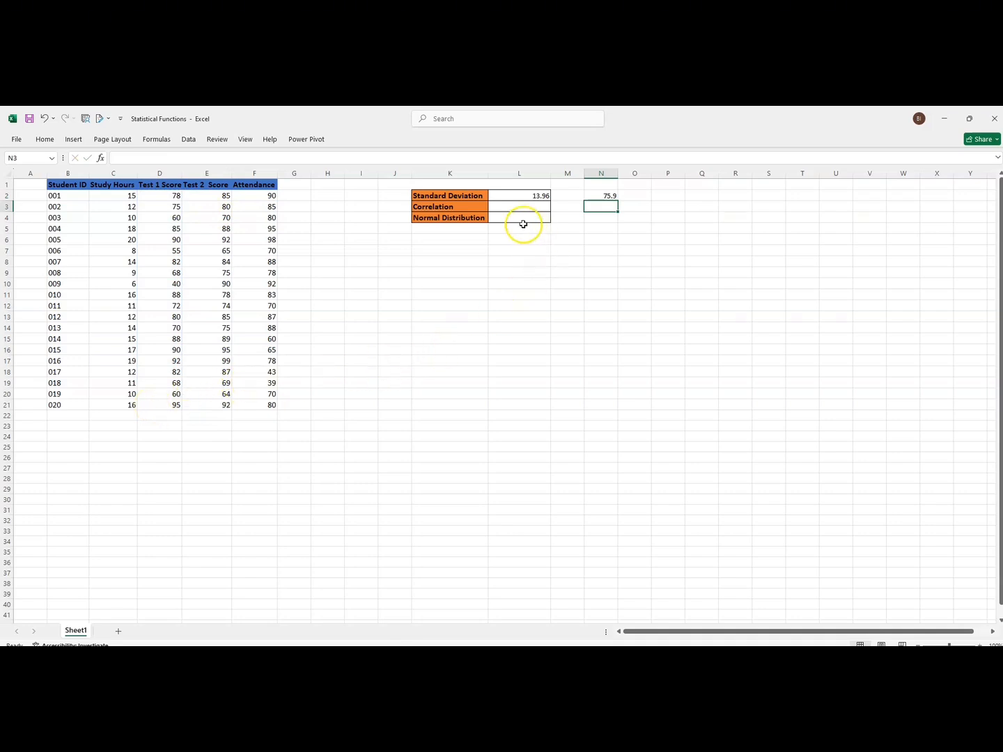
click(511, 197)
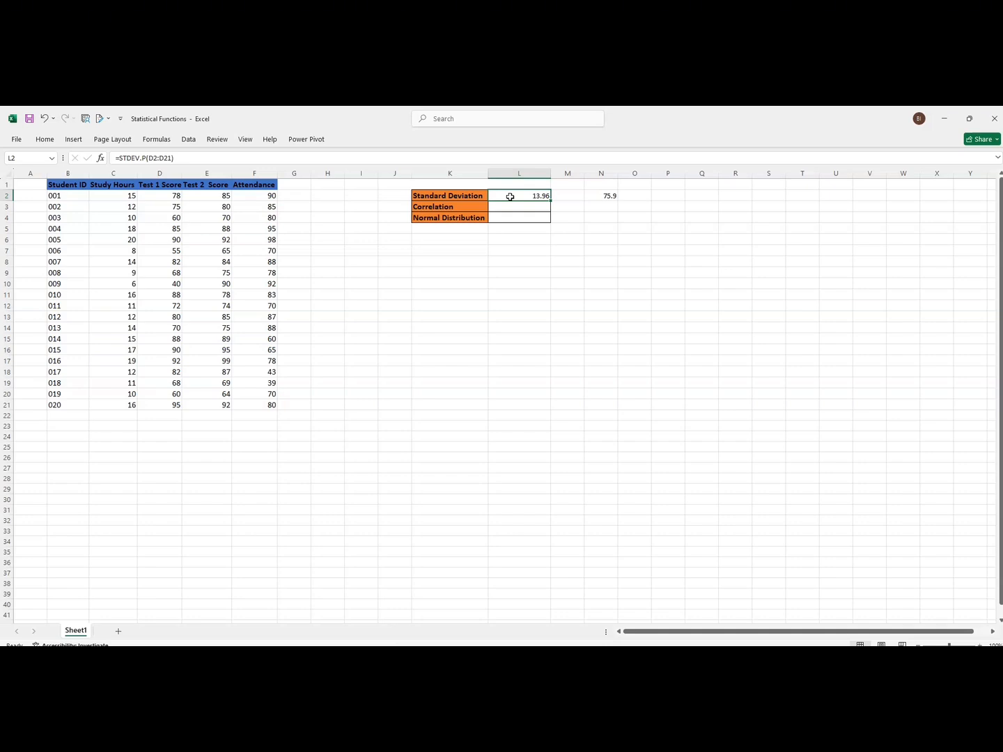
click(607, 198)
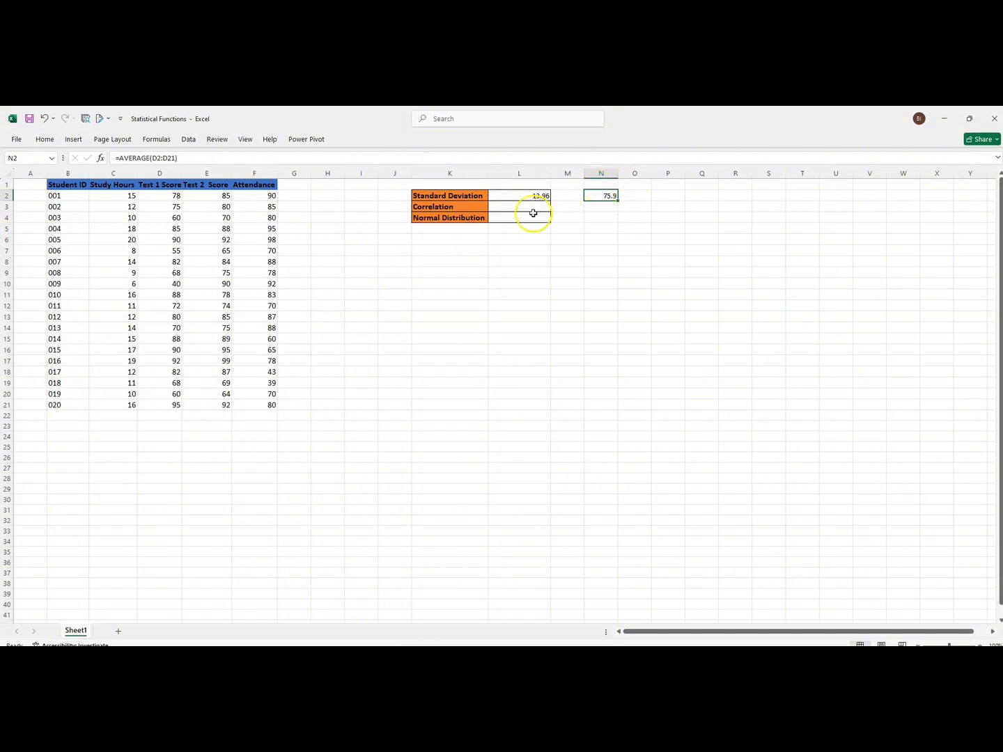
click(513, 197)
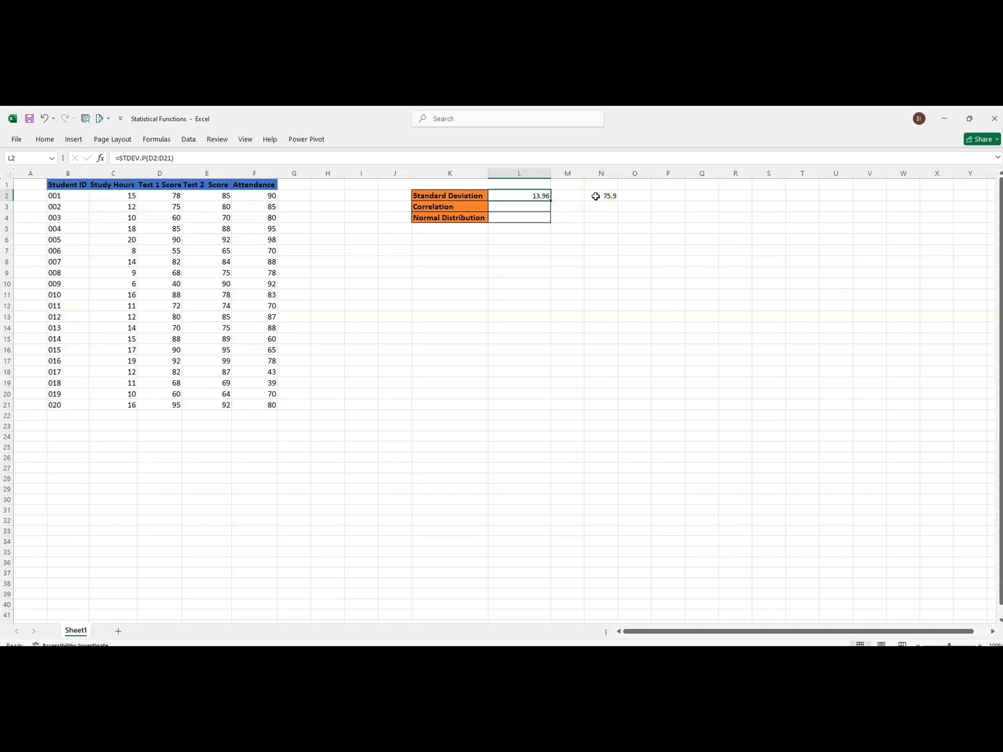
click(597, 196)
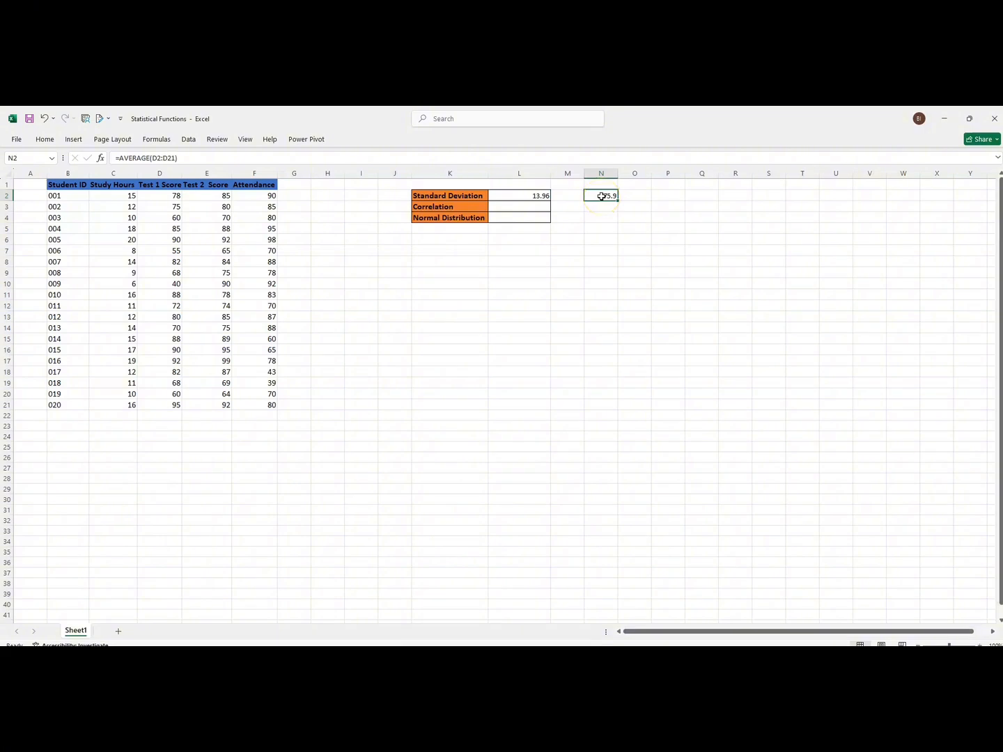
click(523, 196)
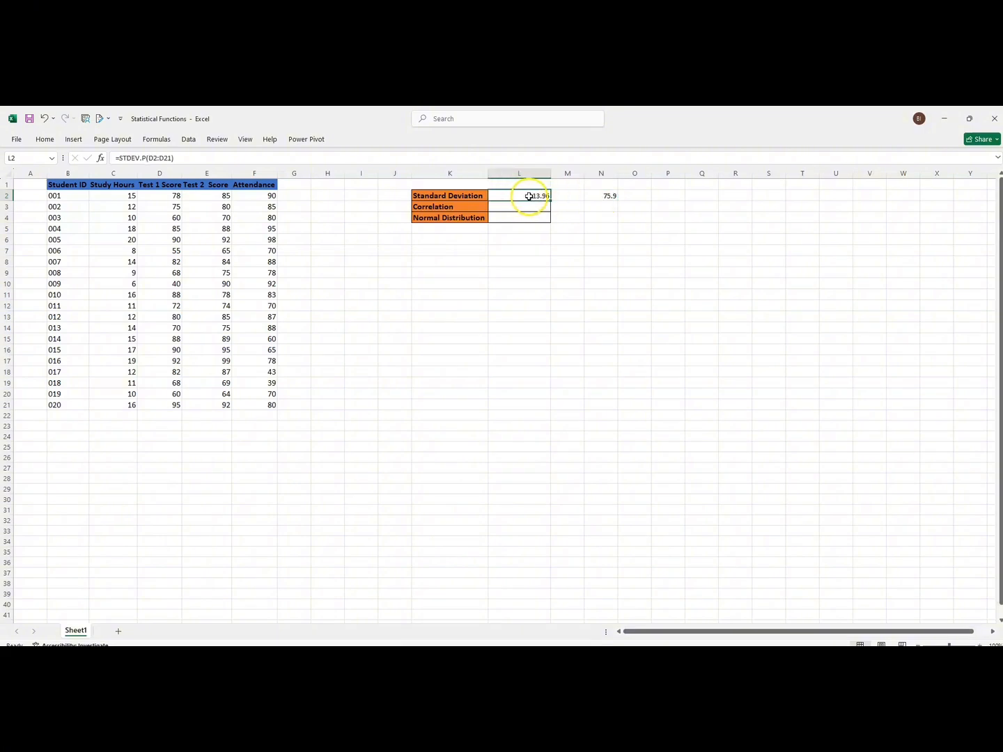
Enter the label "Lower bound" in cell N3 and fit column N to its contents
click(594, 206)
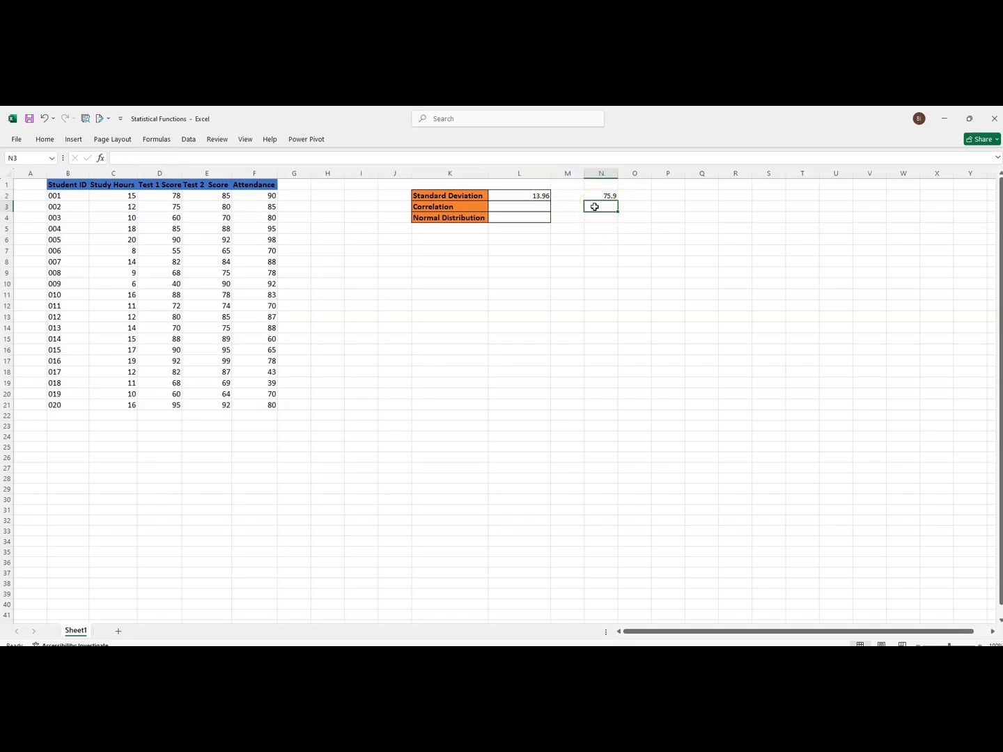
text(Lower boun)
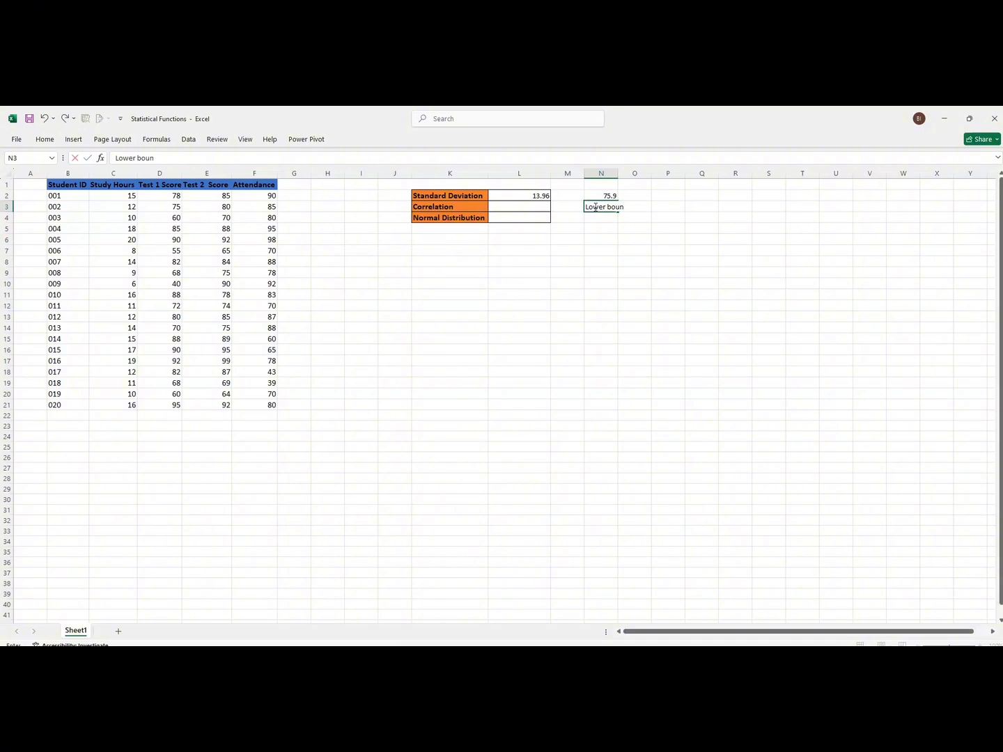
text(d)
click(631, 226)
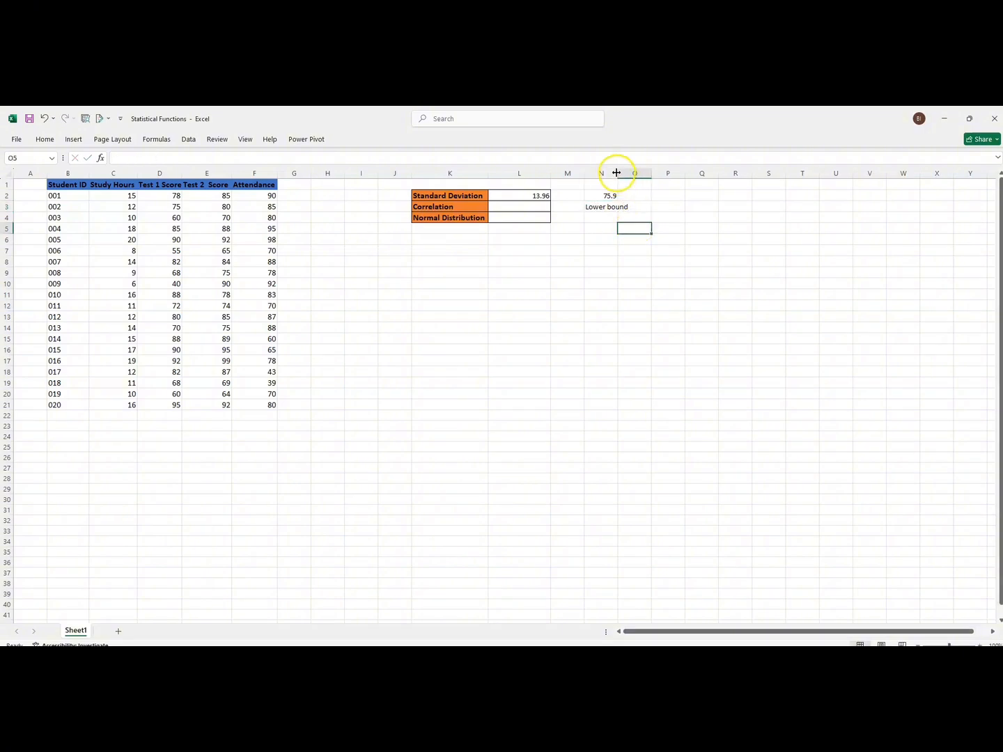
double_click(617, 172)
Calculate the lower bound in cell O3 by subtracting the standard deviation from the average with =N2-L2
click(640, 206)
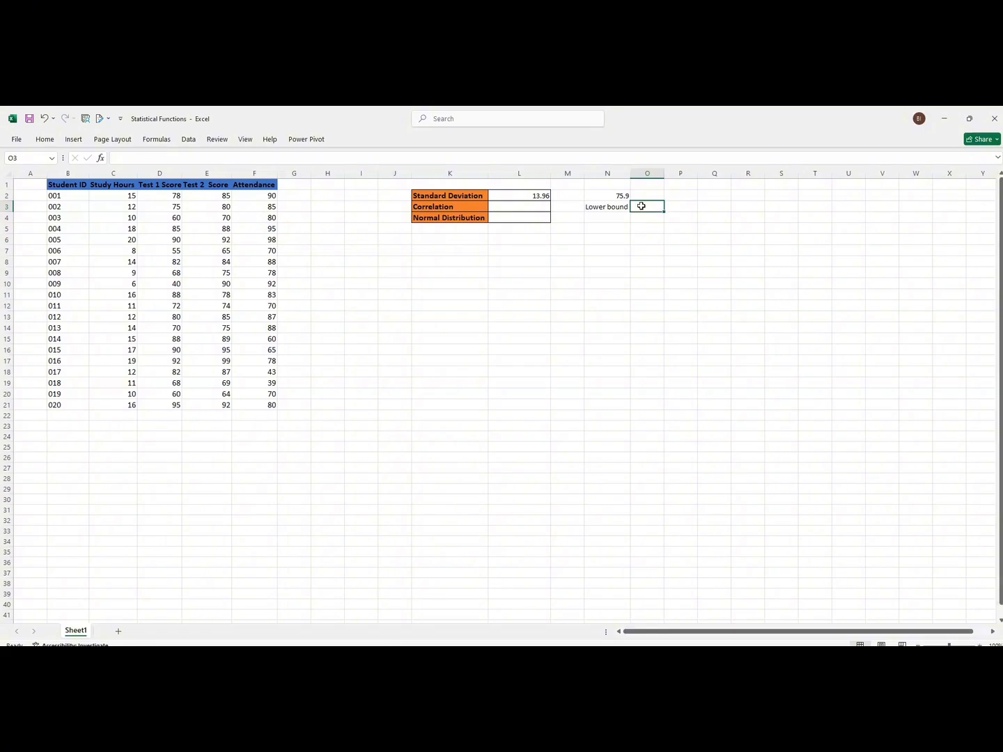
text(=)
click(606, 195)
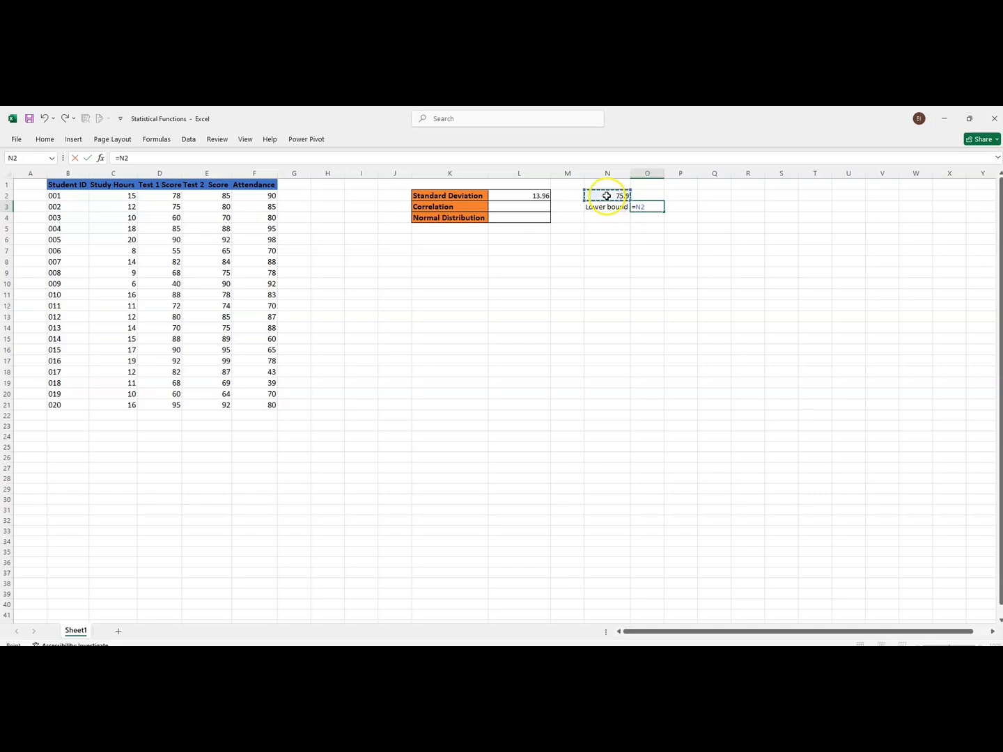
text(-)
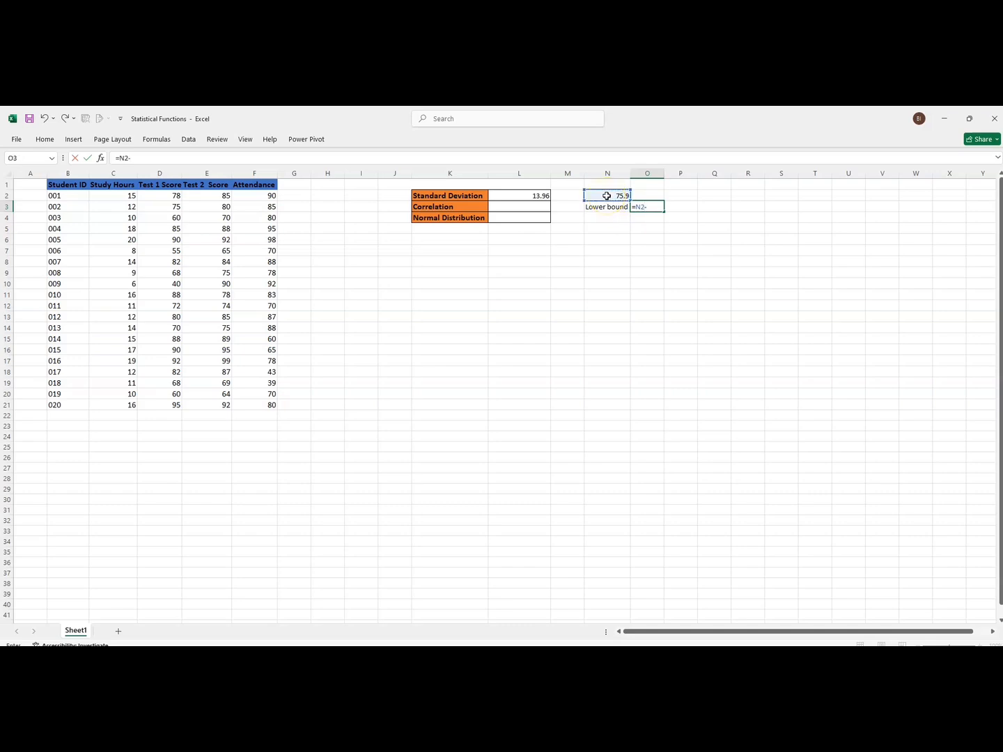
click(540, 195)
key(Return)
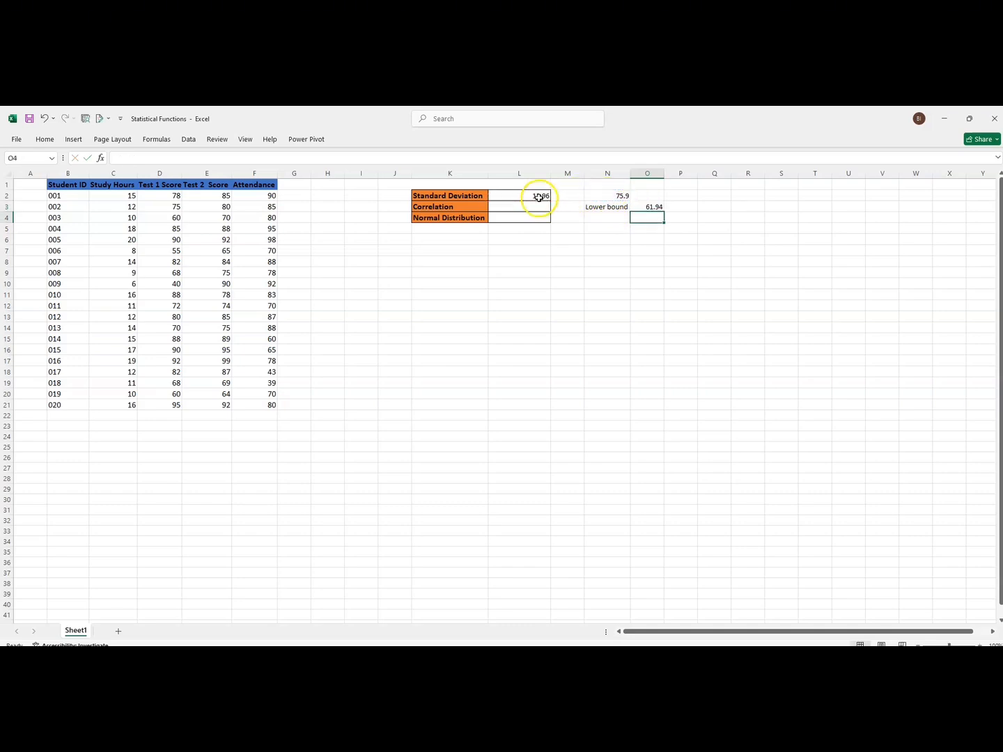
Enter the label "Upper bound" in cell N4, directly below the lower bound label
click(611, 218)
text(U)
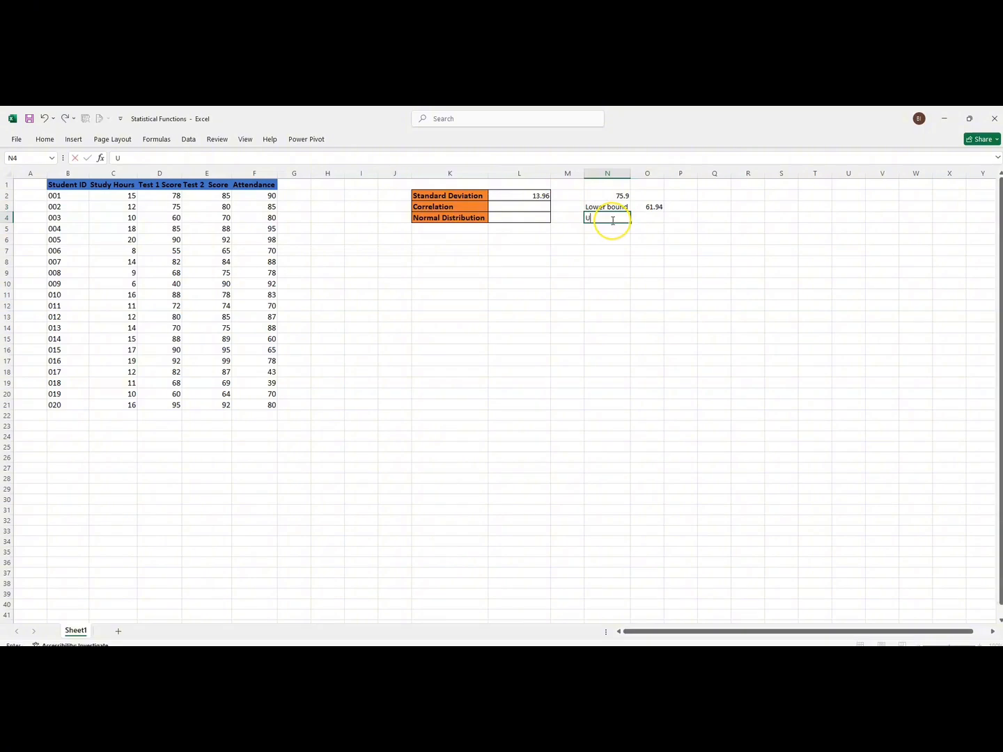
text(ound)
key(Return)
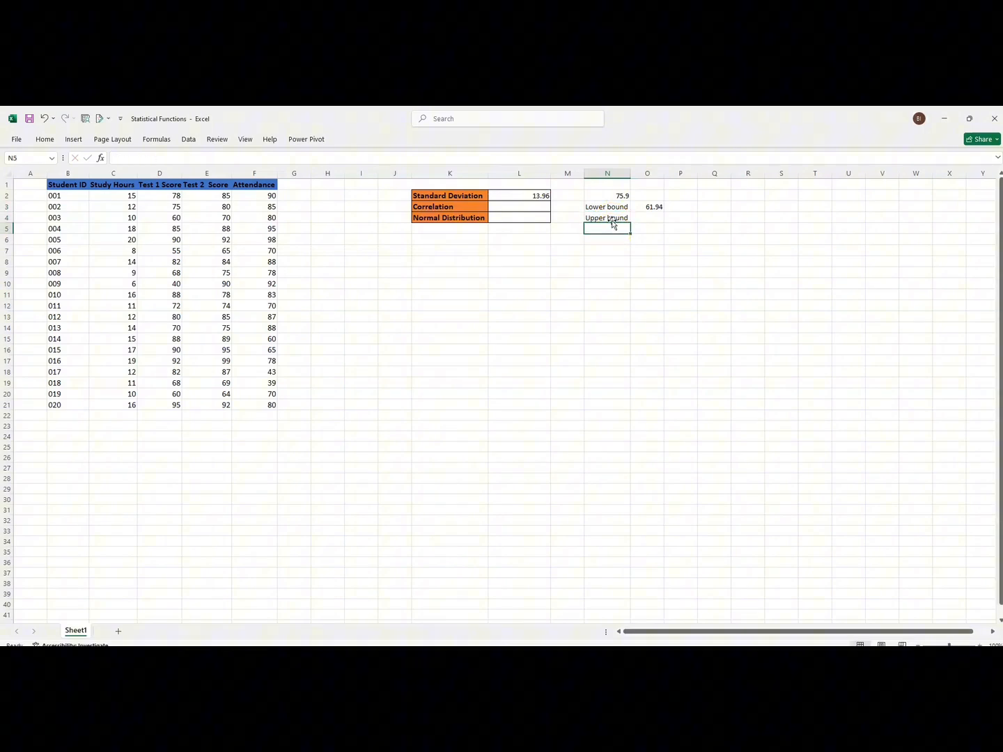
Calculate the upper bound in cell O4 by adding the standard deviation to the average with =N2+L2
click(653, 216)
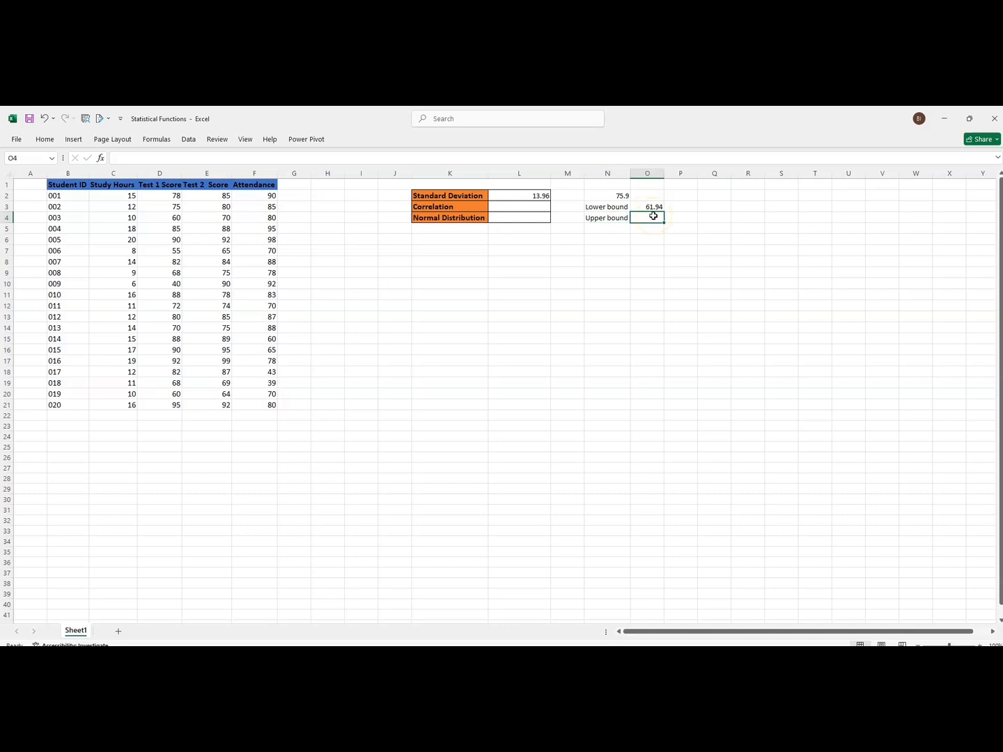
text(=)
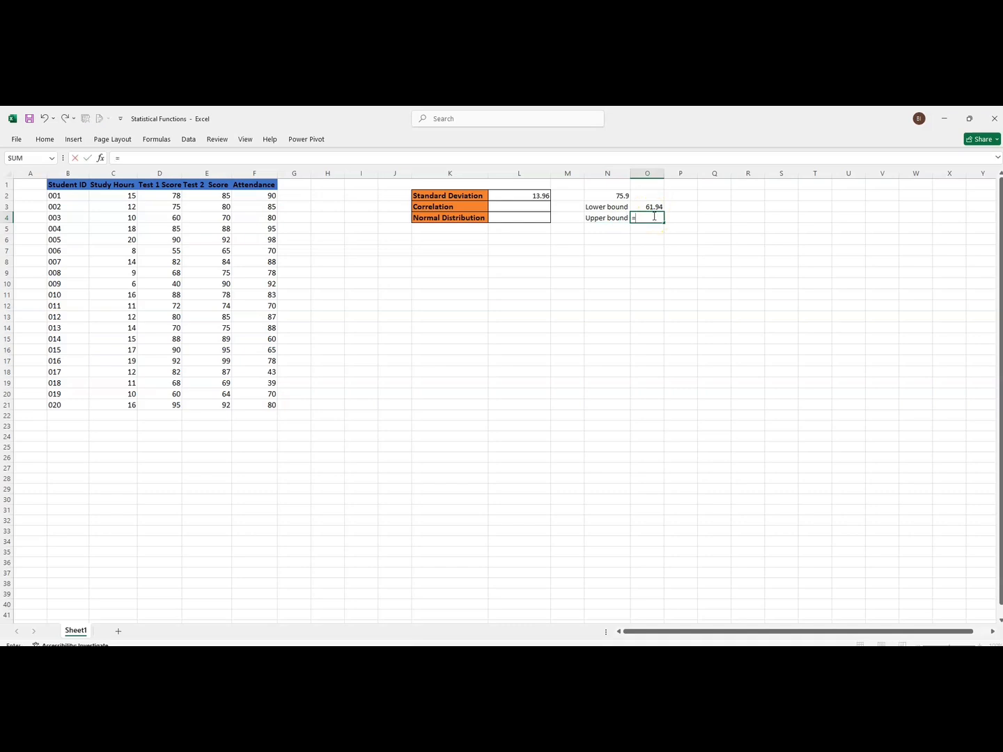
click(593, 198)
text(+)
click(528, 195)
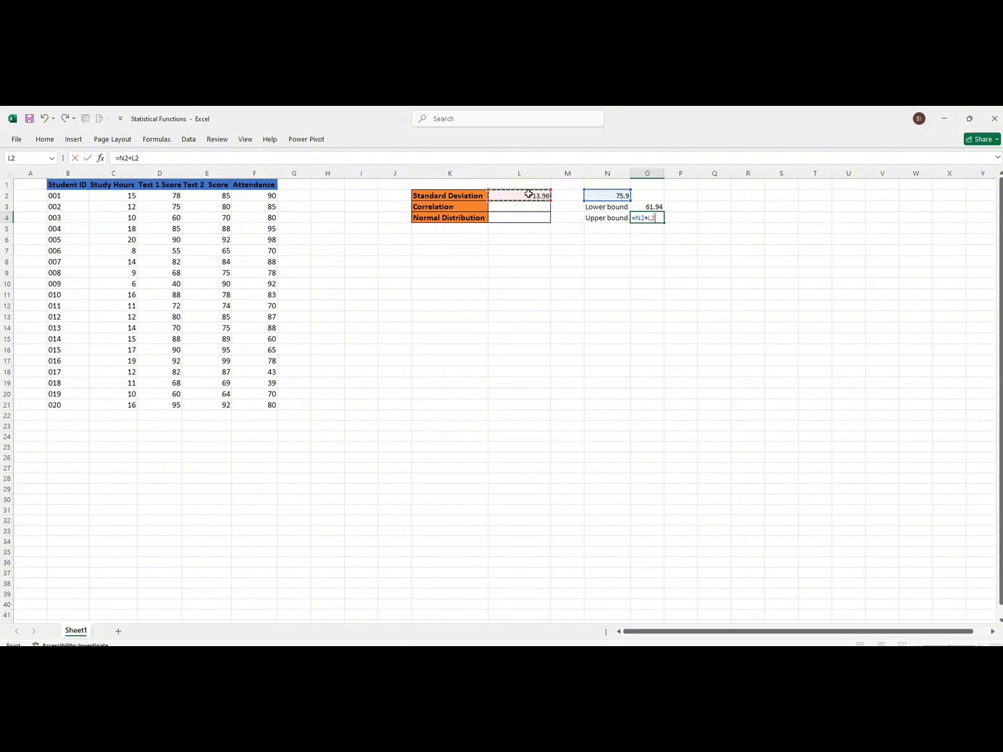
key(Return)
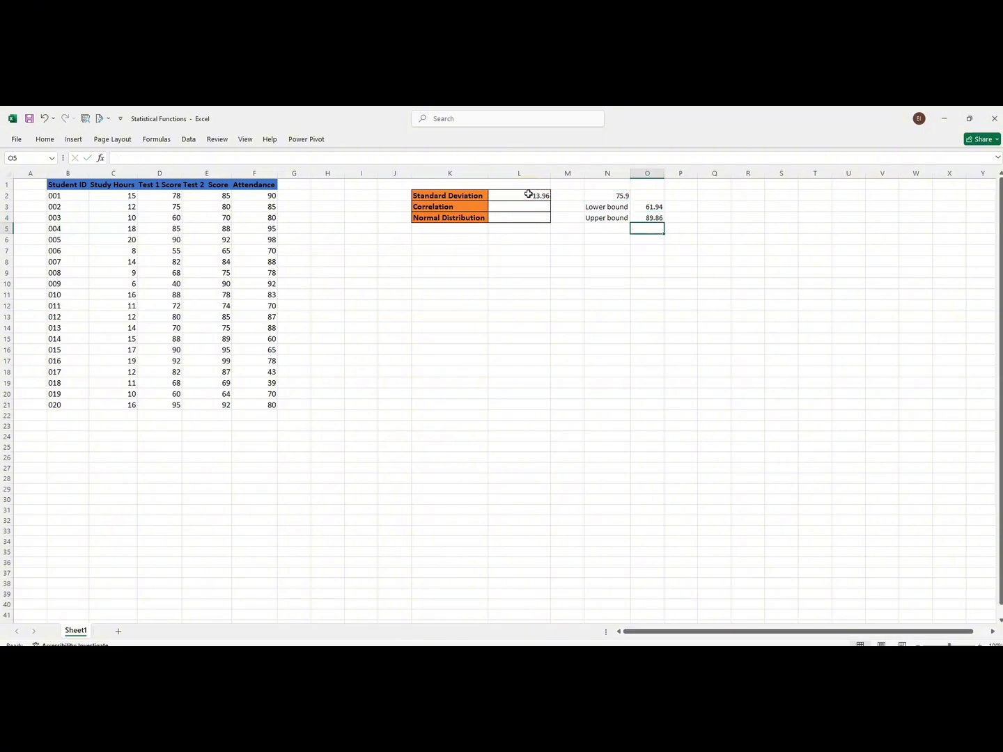
click(641, 205)
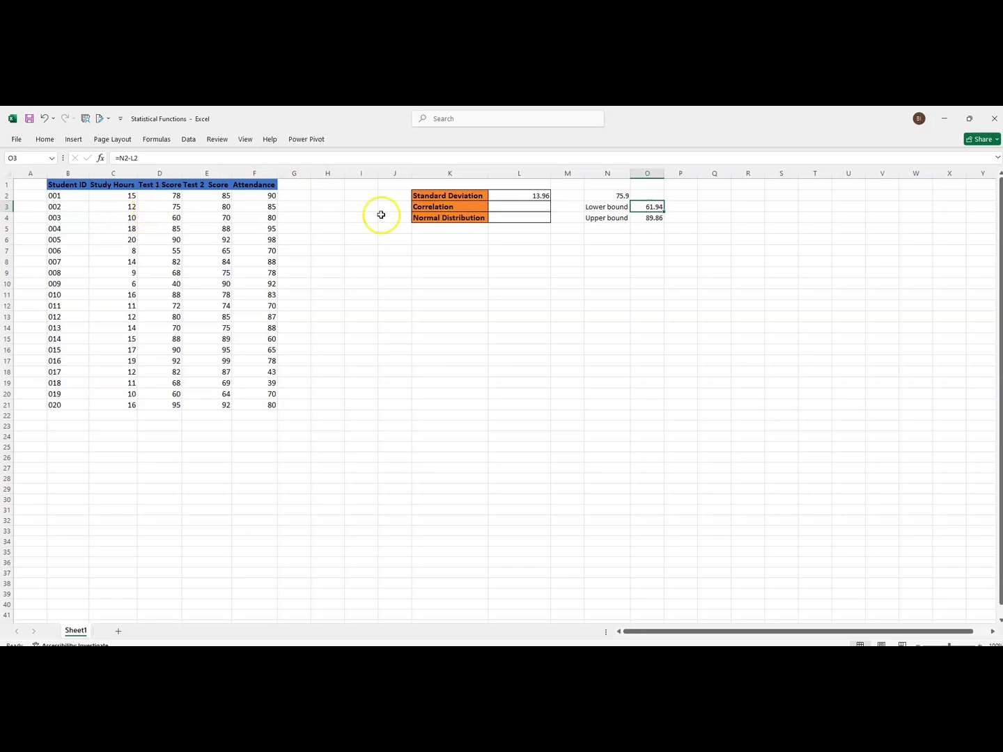
Review the lower and upper bound formulas in O3:O4 and the standard deviation formula in L2
click(651, 218)
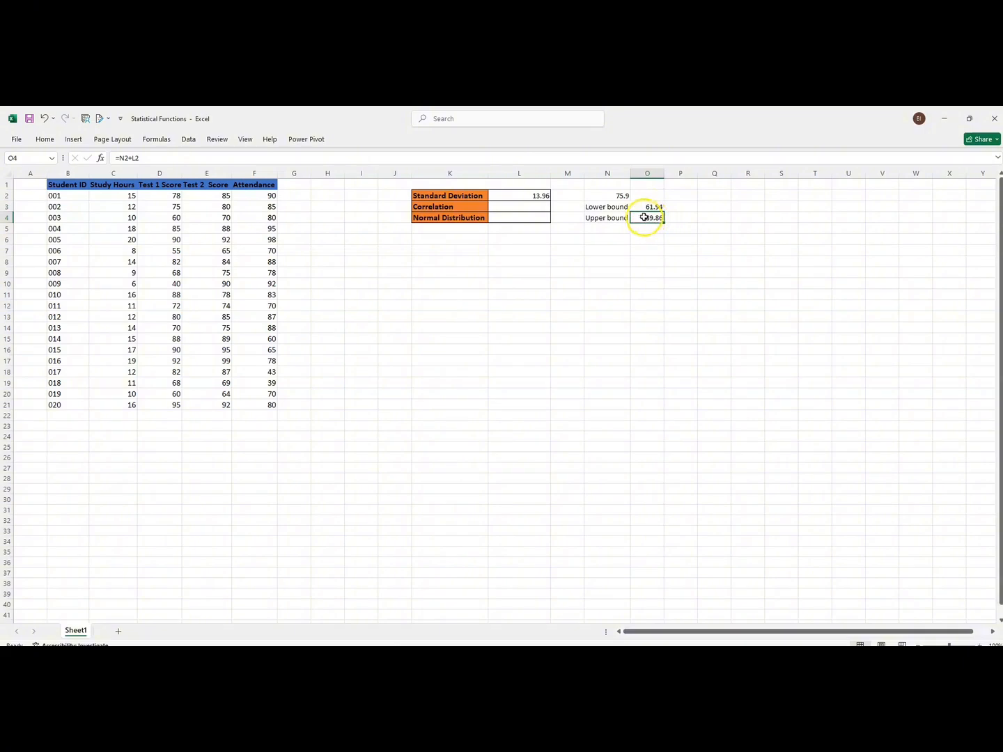
drag(647, 207, 642, 217)
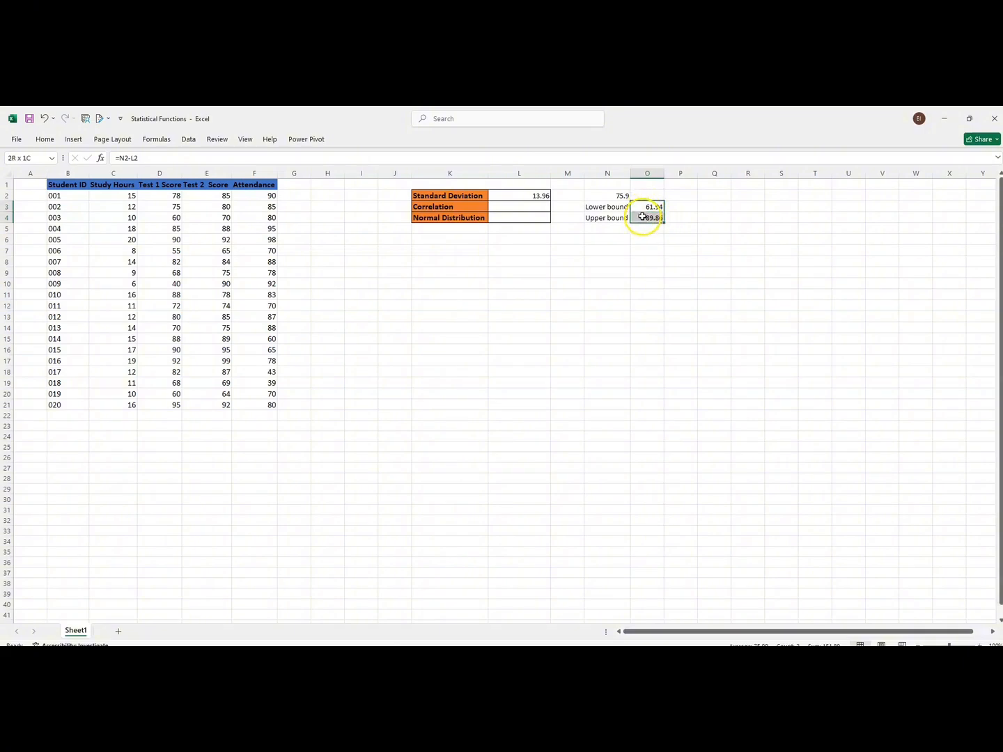
click(644, 207)
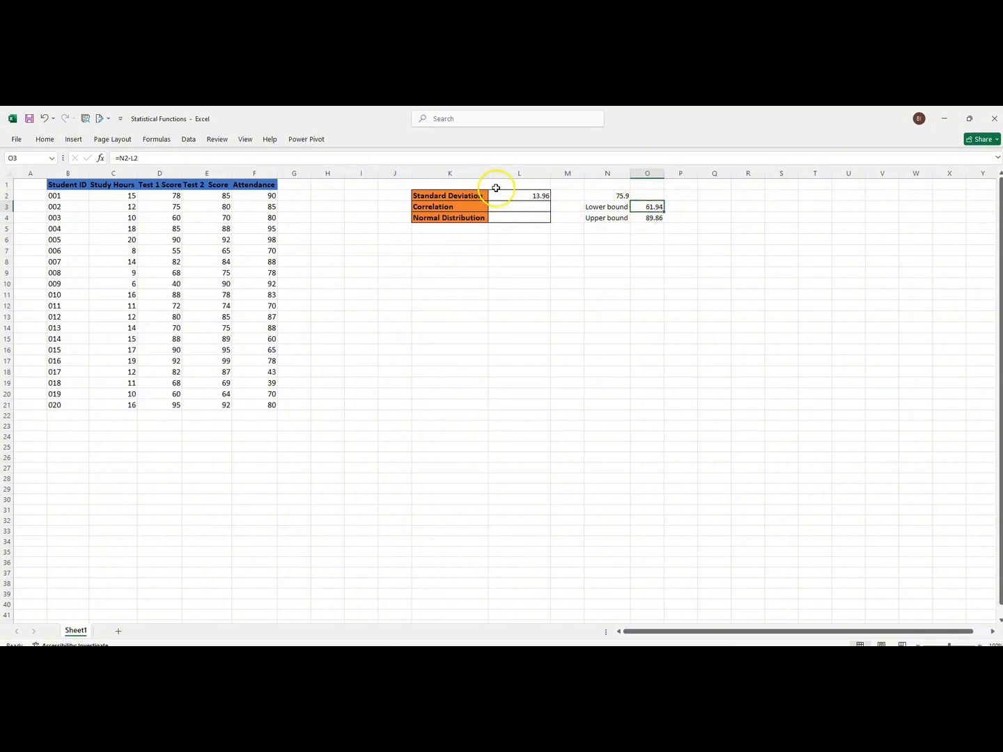
click(500, 197)
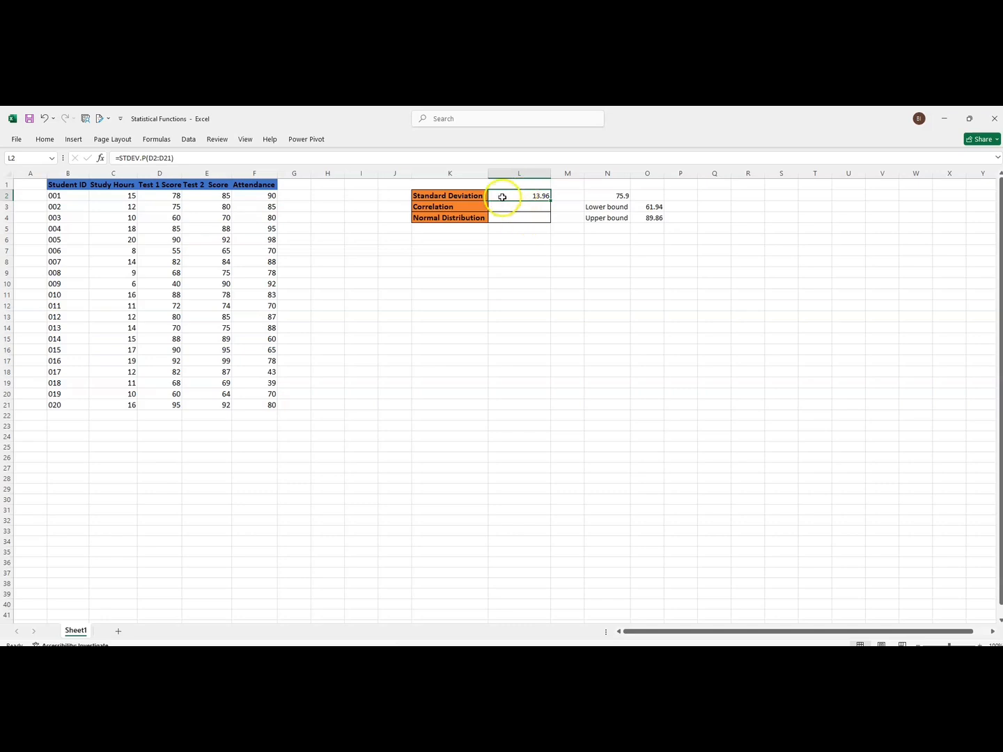
Enter 2 in cell L8 as a sample standard deviation for comparison
click(515, 260)
text(2)
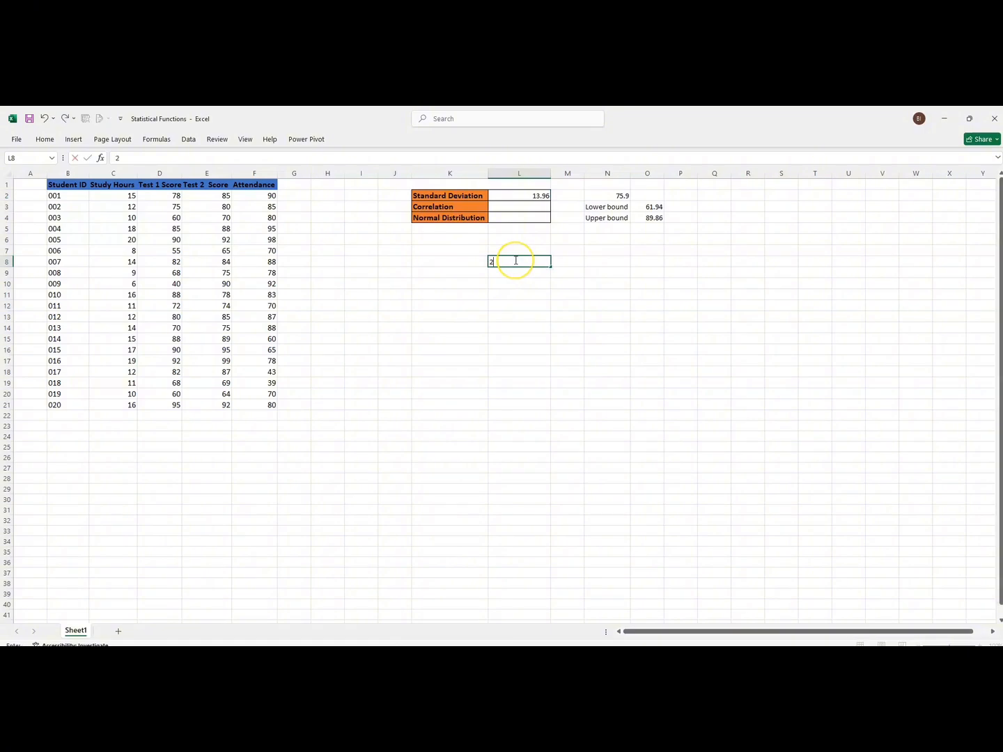
key(Return)
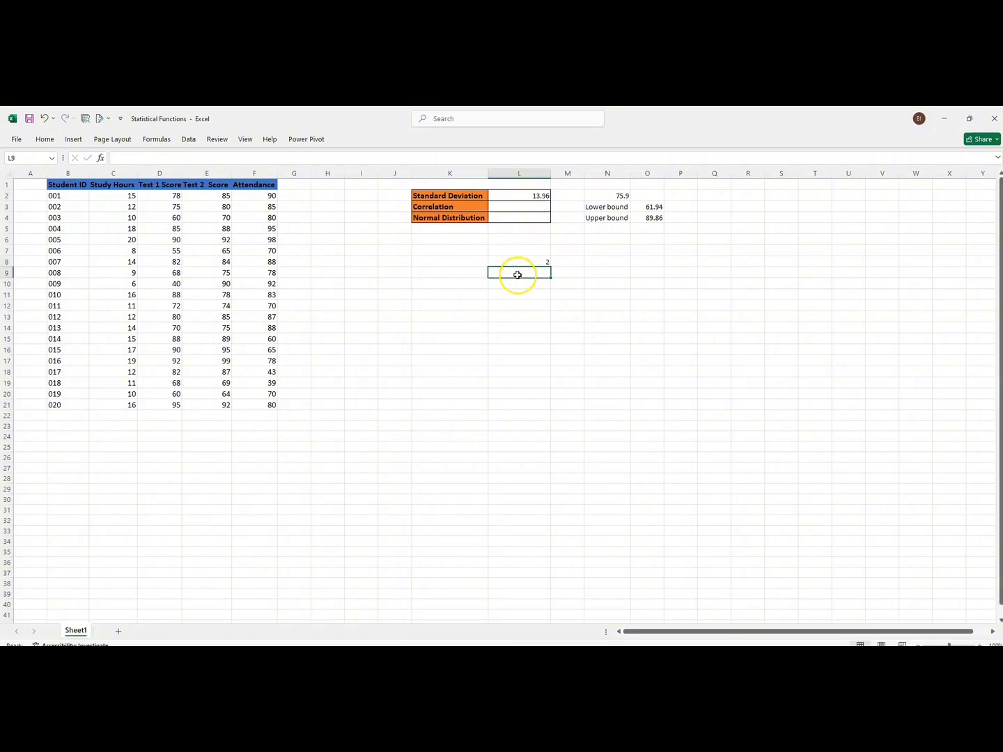
click(568, 262)
click(542, 262)
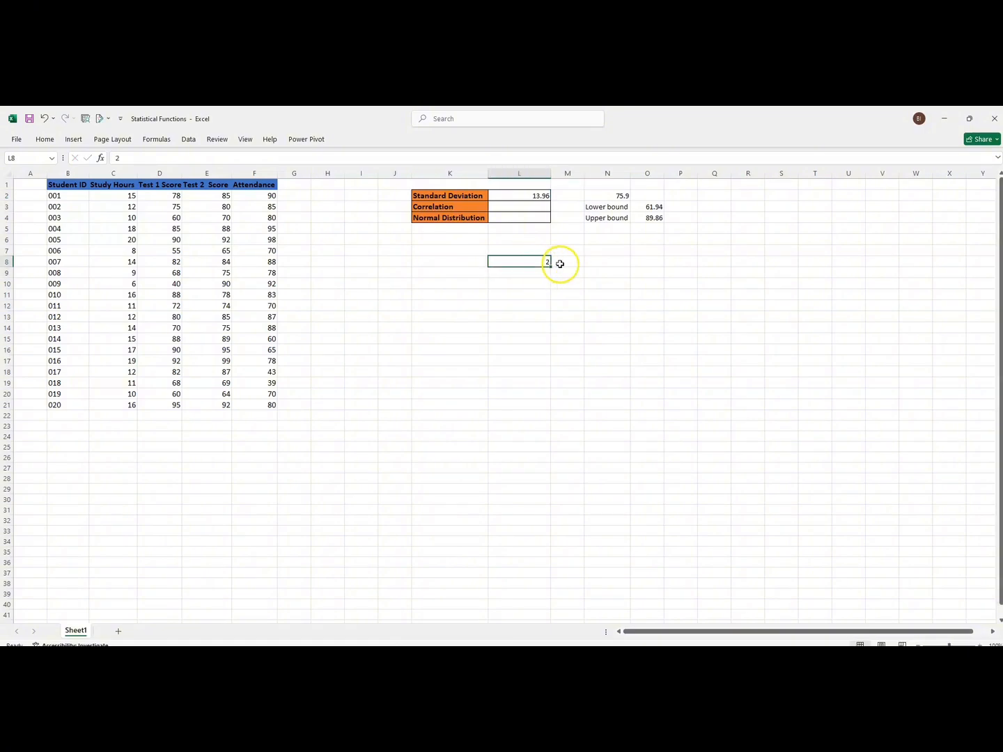
click(560, 262)
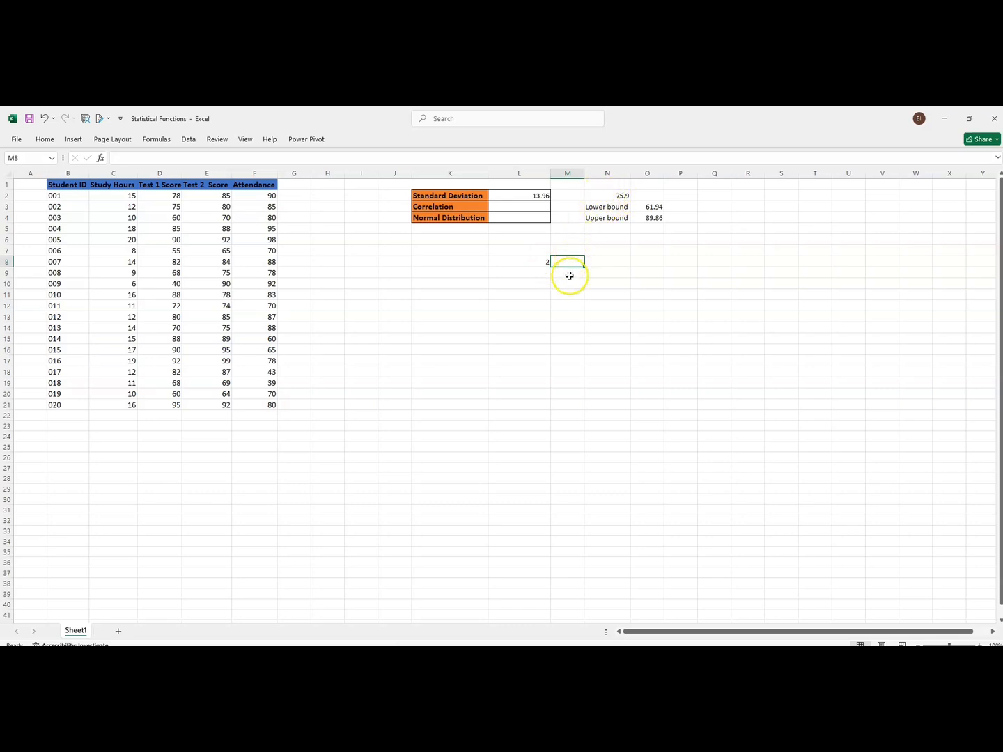
Enter the sample bounds for a standard deviation of 2: 73.9 in cell M9 and 77.9 in cell M8
click(568, 276)
text(7)
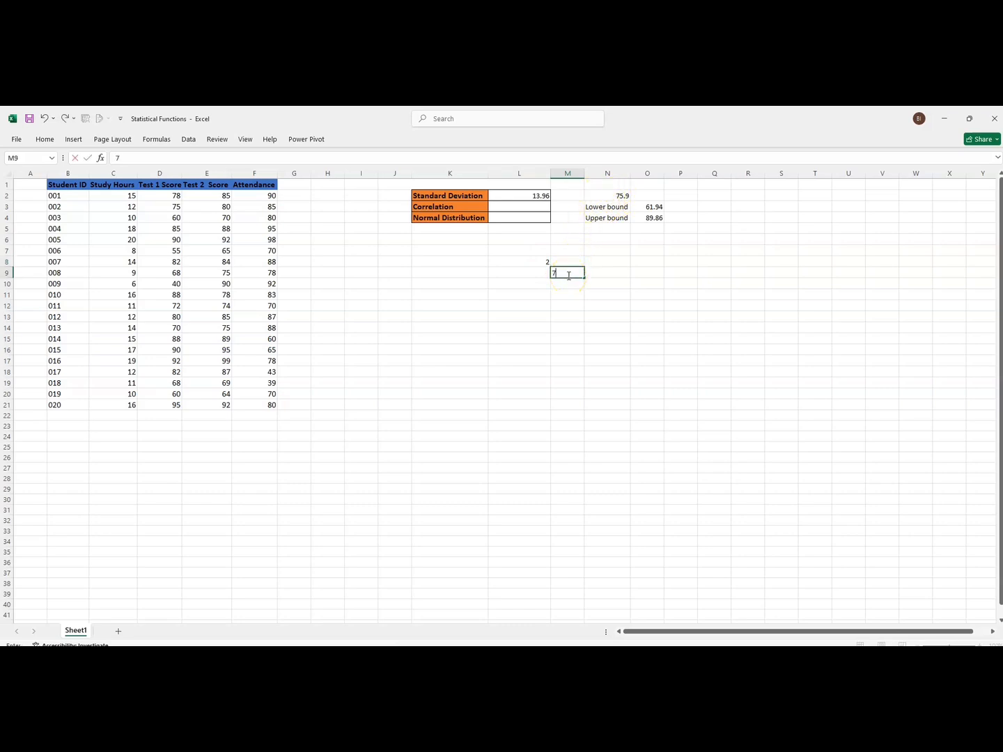
text(3.9)
click(560, 263)
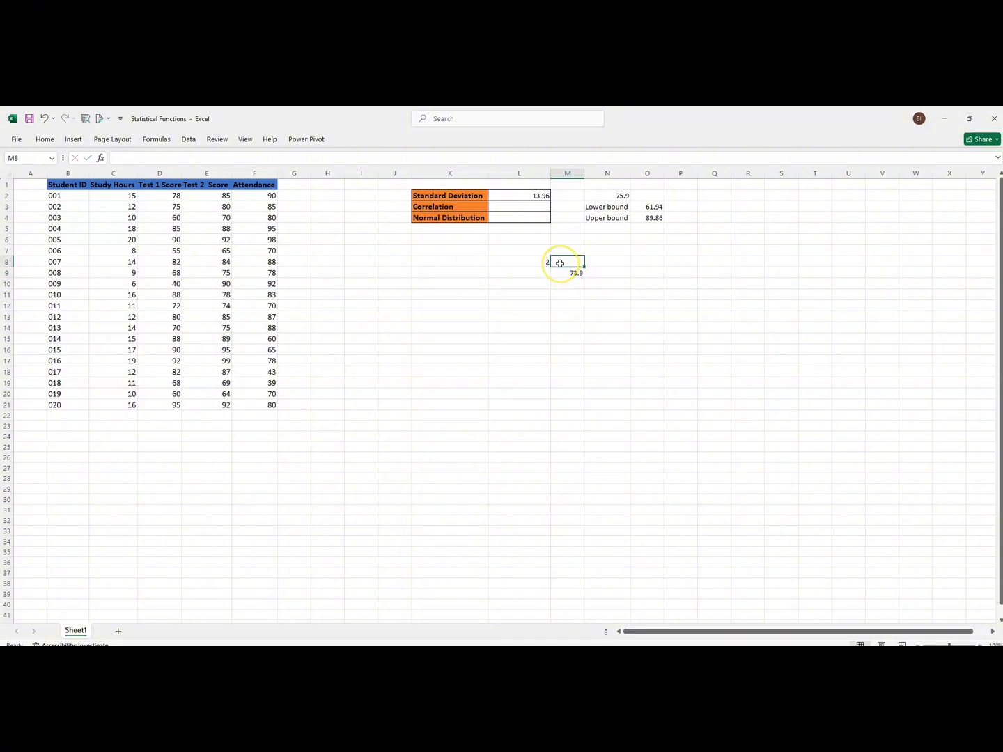
text(77)
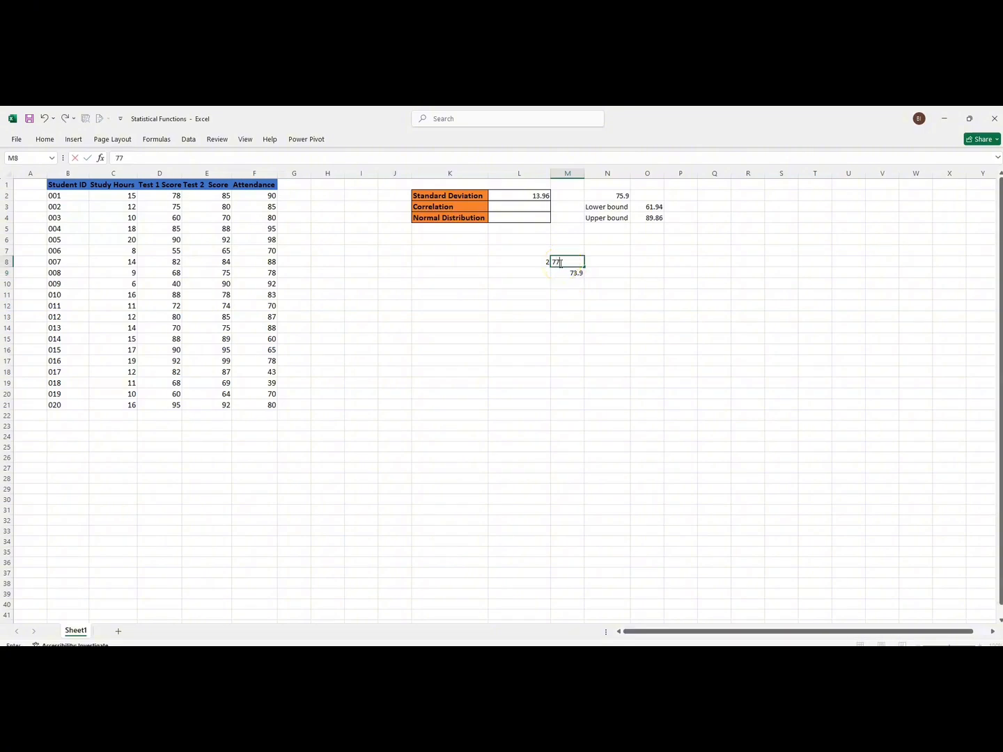
text(.9)
key(Return)
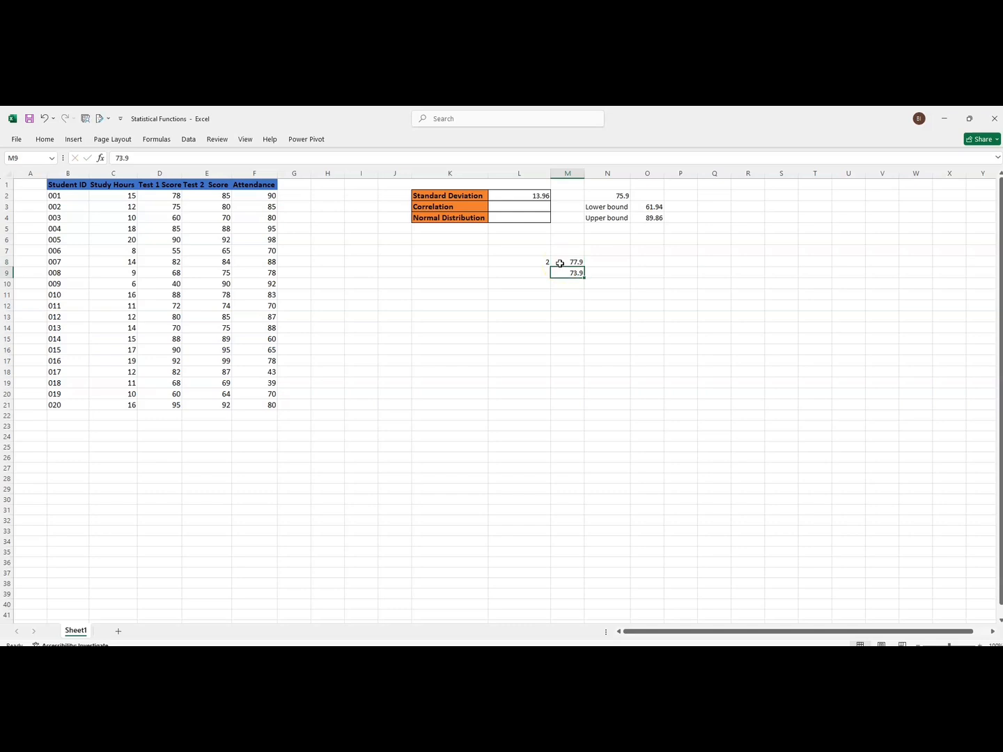
Compare the sample range in M8:M9 and its deviation with the actual standard deviation in L2 and average in N2
drag(560, 262, 562, 272)
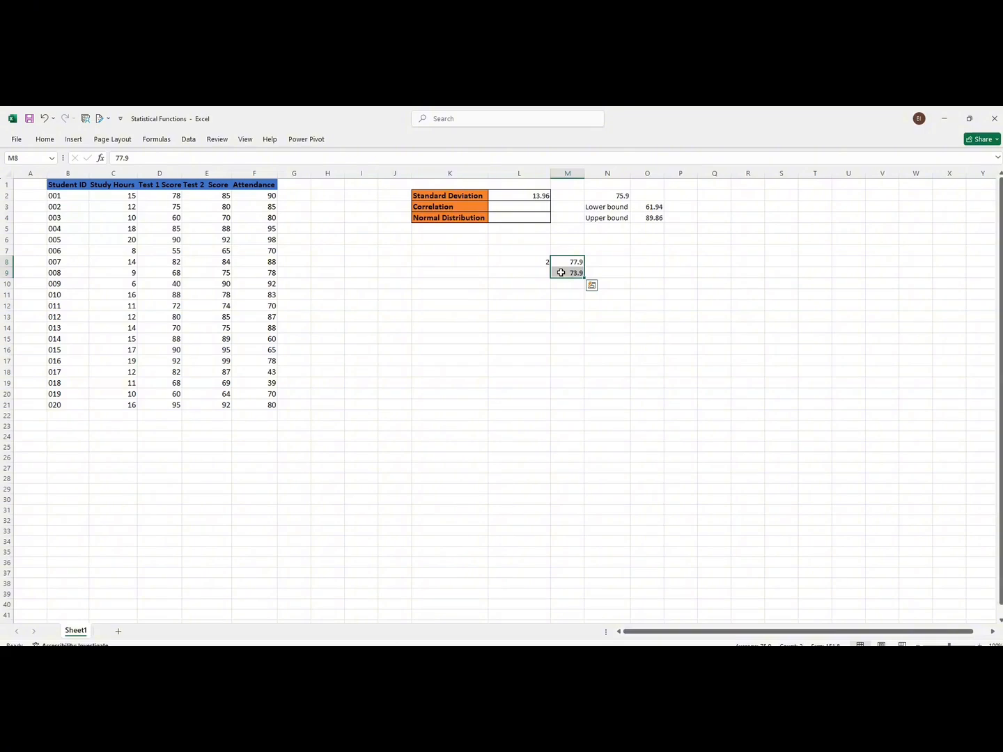
click(536, 262)
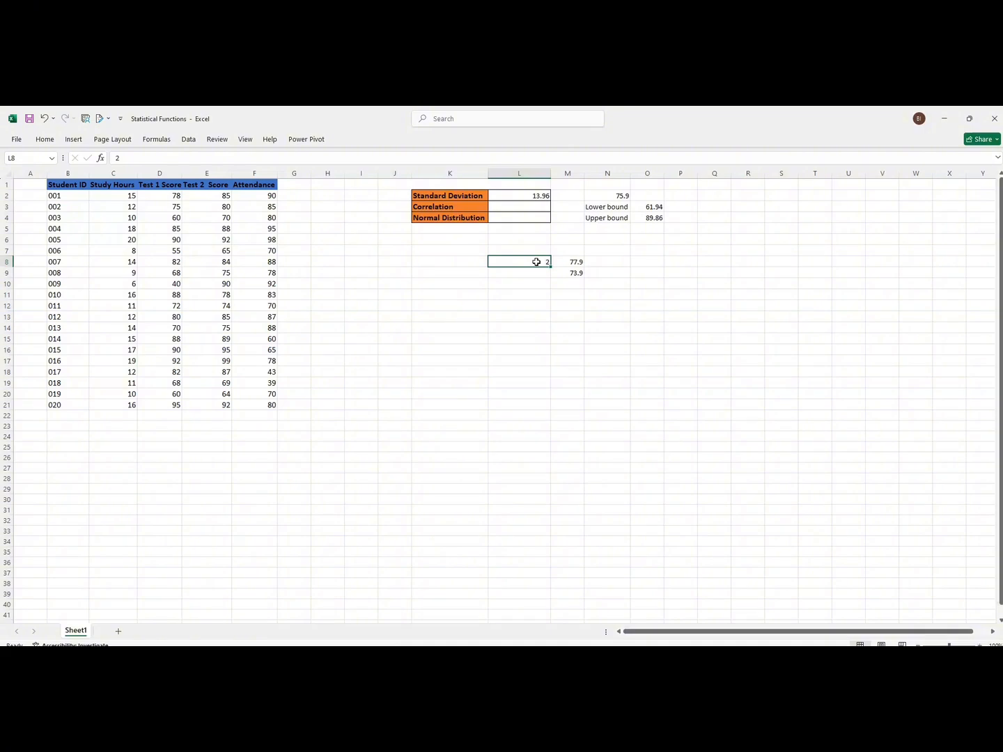
click(516, 198)
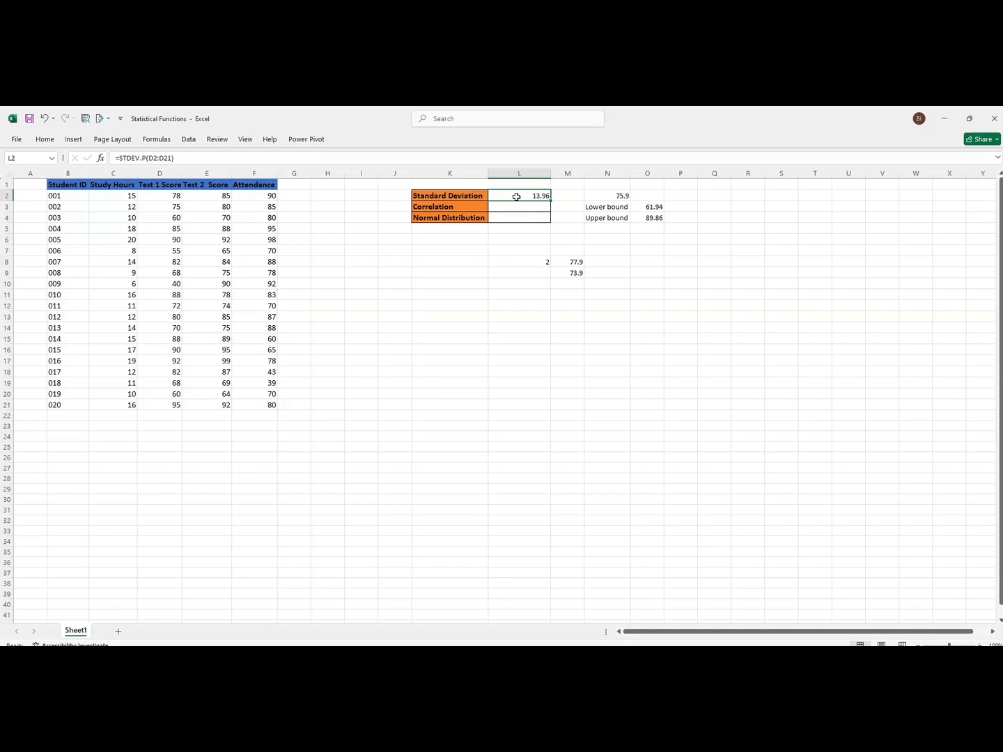
click(503, 197)
click(615, 198)
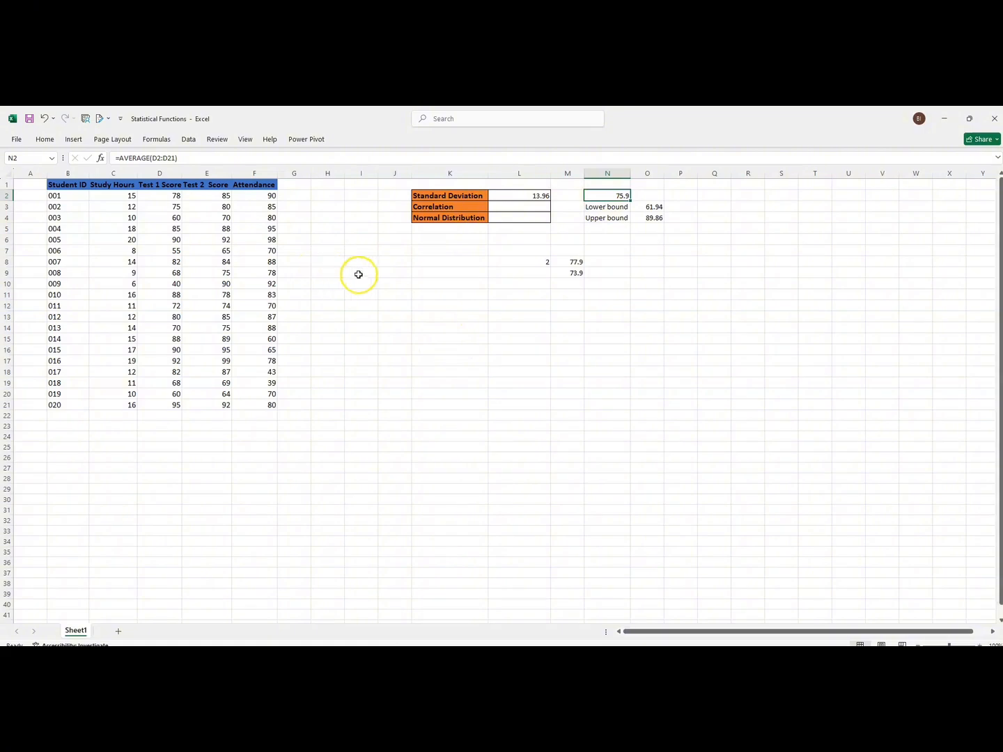
click(394, 274)
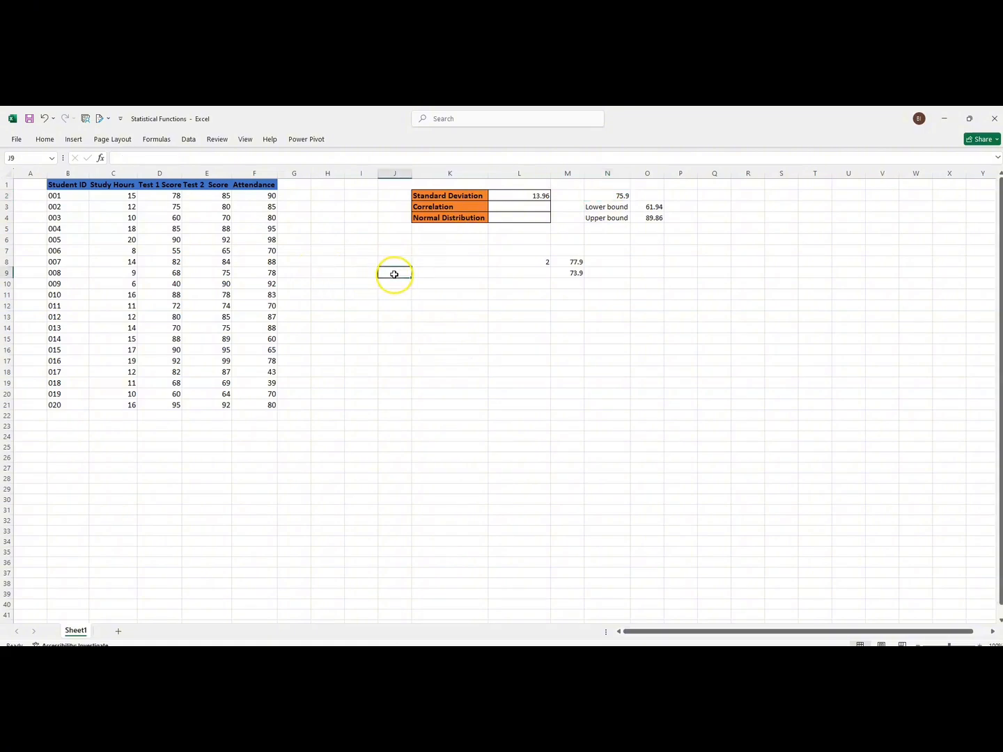
Check the individual Test 1 scores in column D against the lower and upper bounds in O3:O4
click(168, 198)
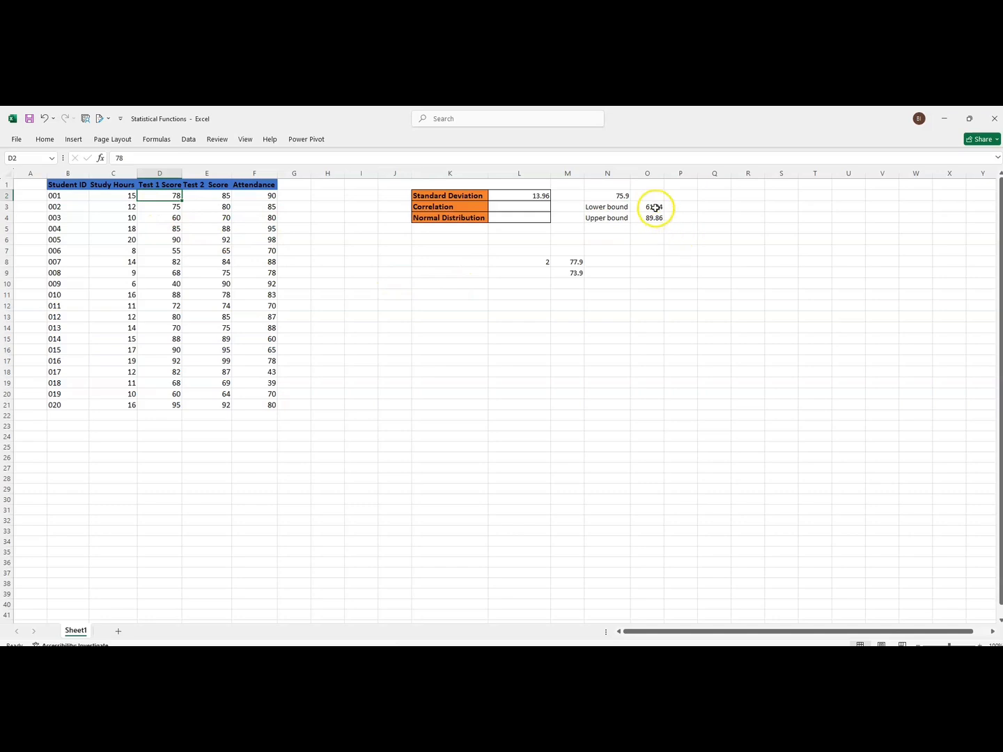
drag(654, 208, 652, 217)
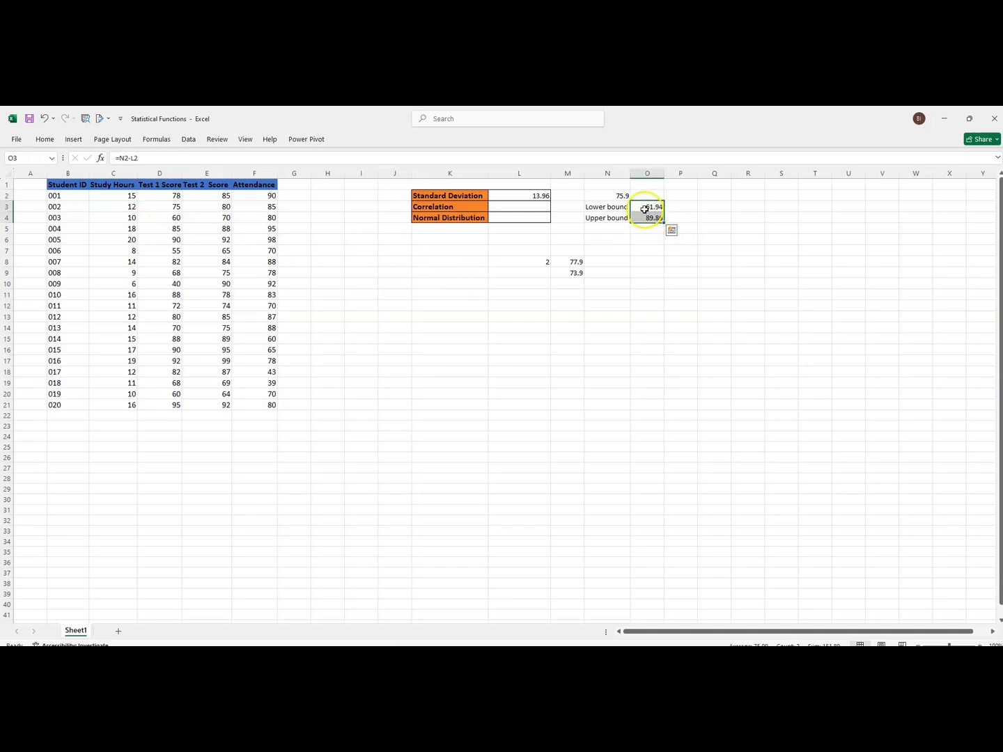
click(647, 209)
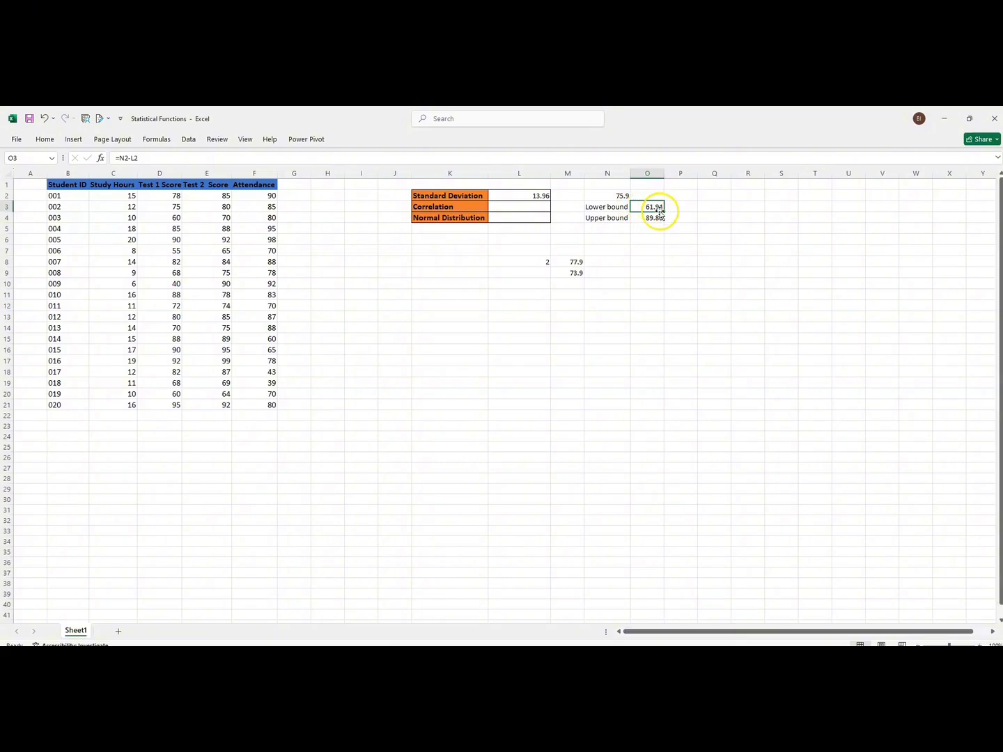
click(652, 218)
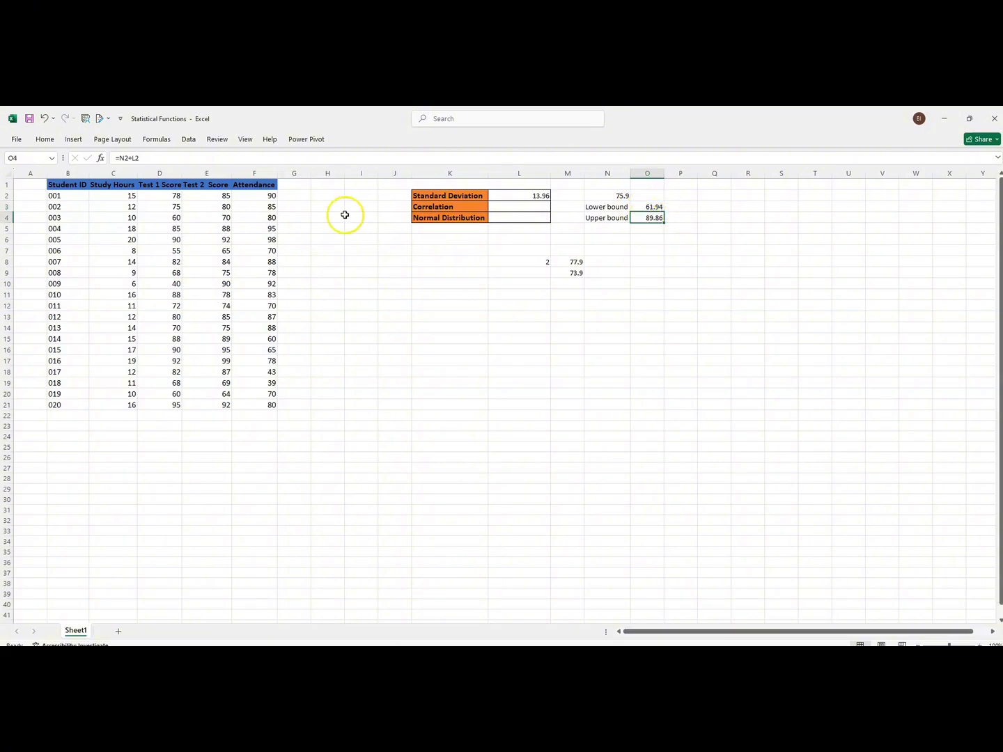
click(161, 195)
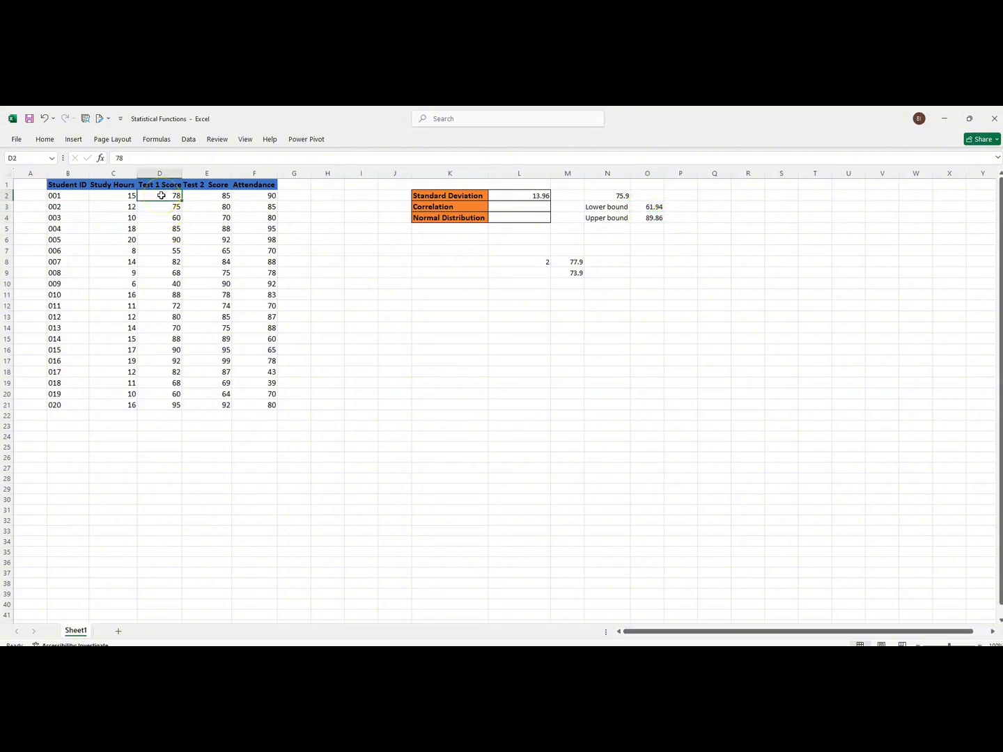
click(161, 206)
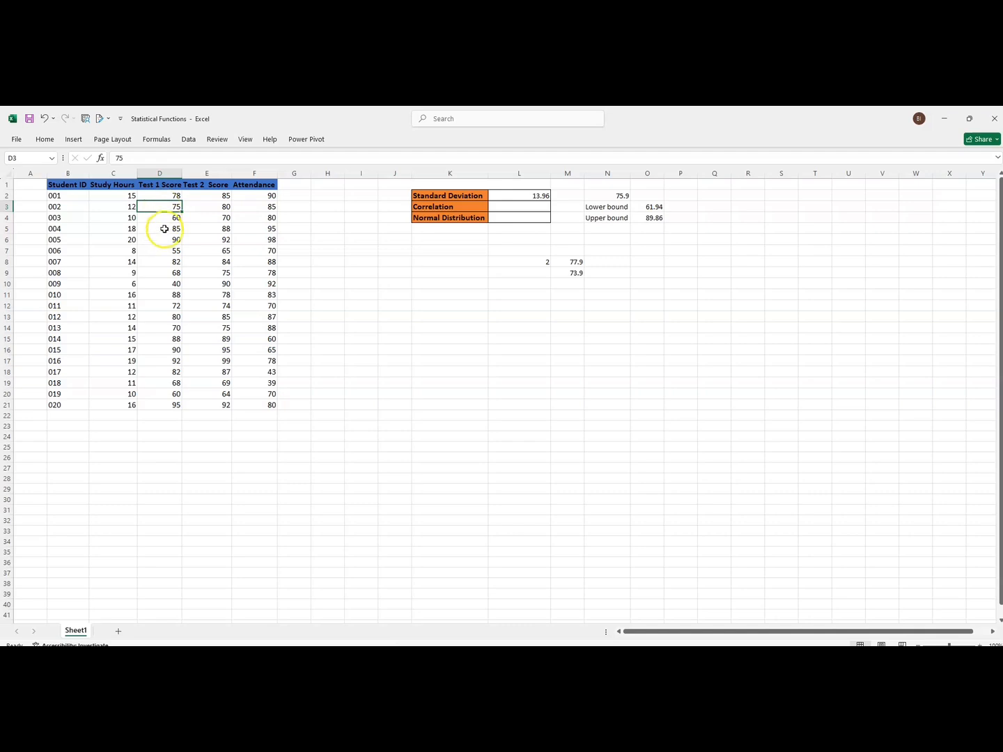
click(166, 230)
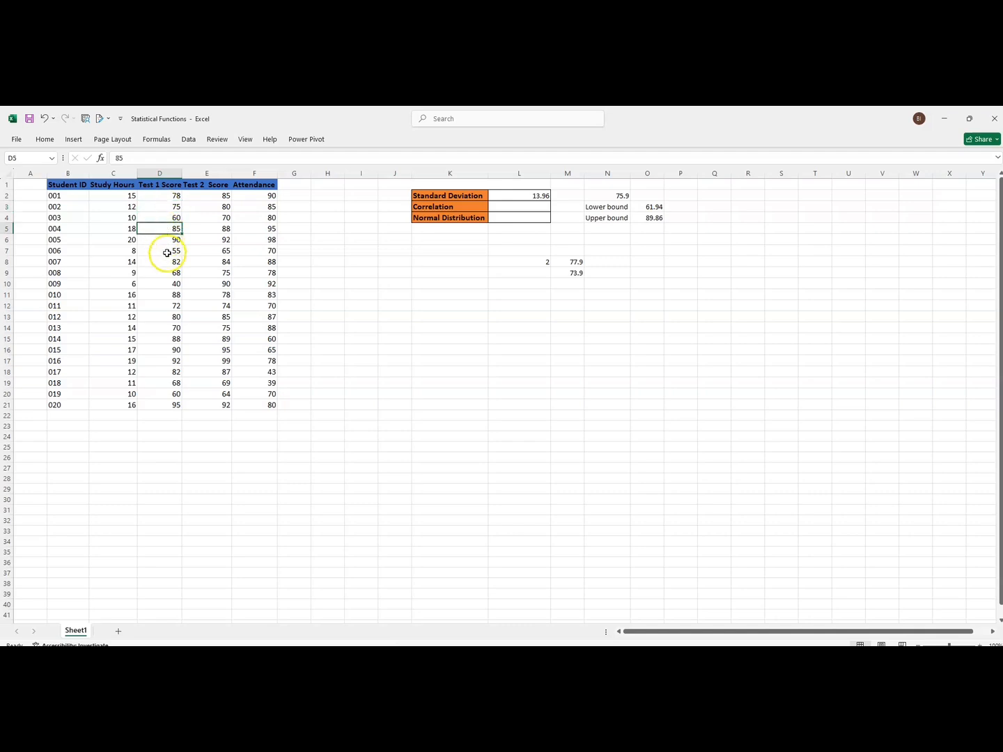
click(168, 260)
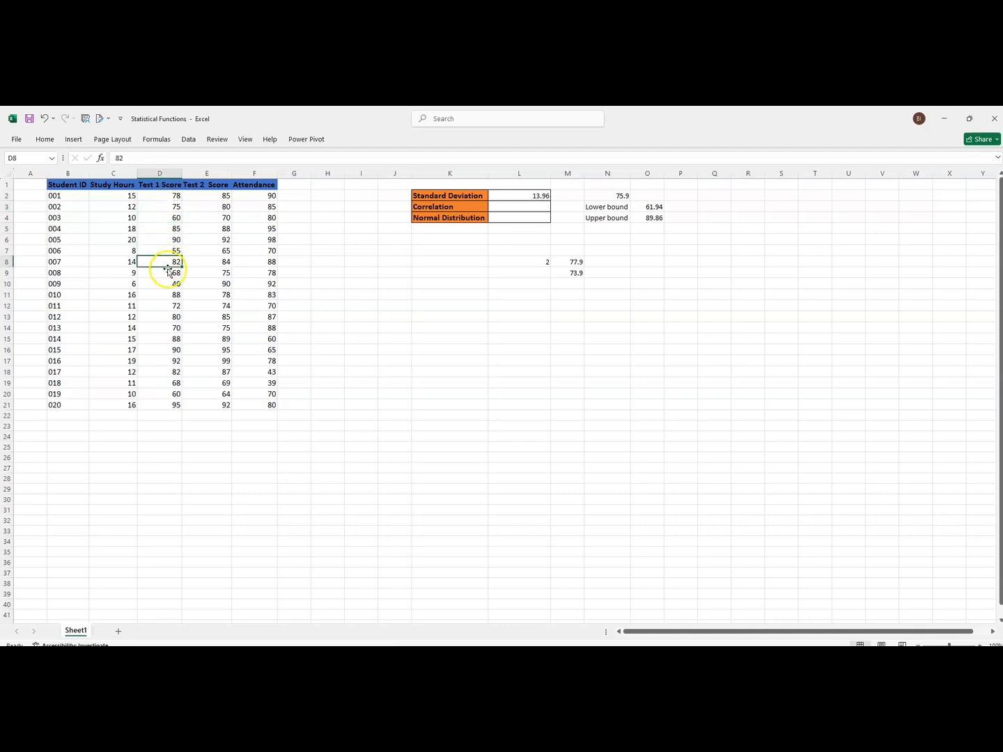
click(167, 274)
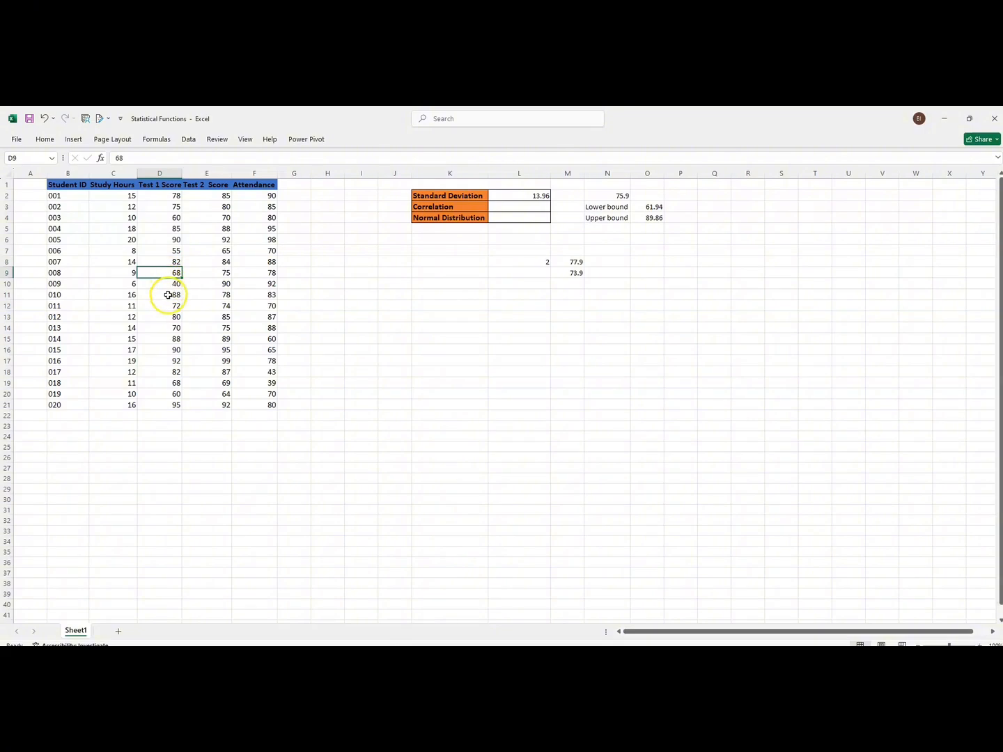
click(169, 295)
click(171, 316)
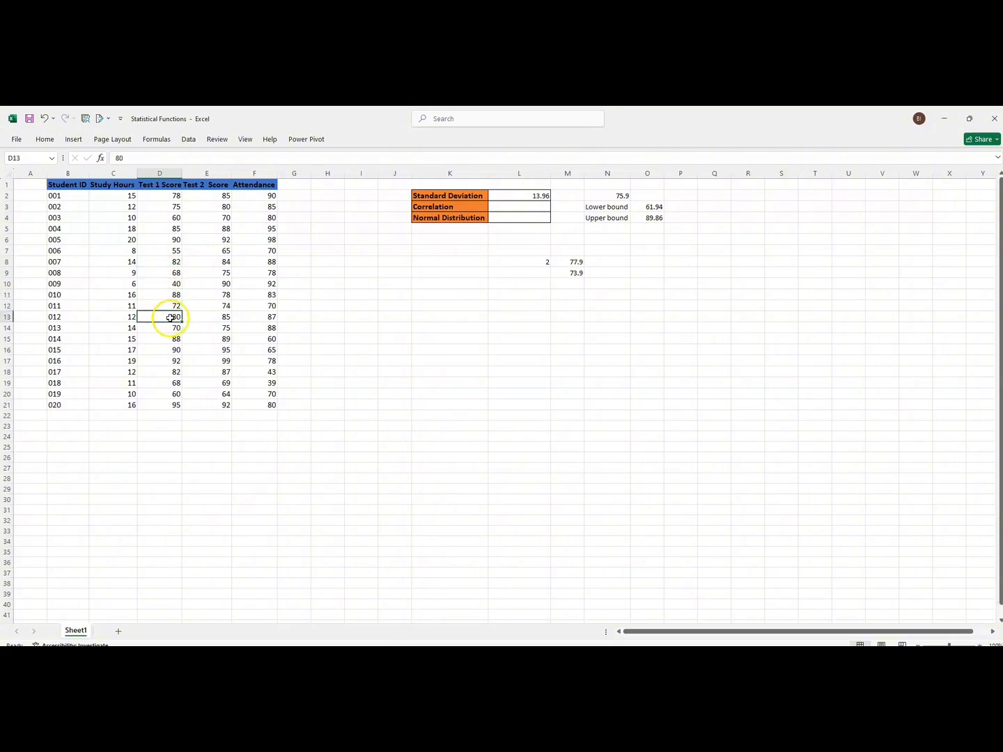
click(170, 327)
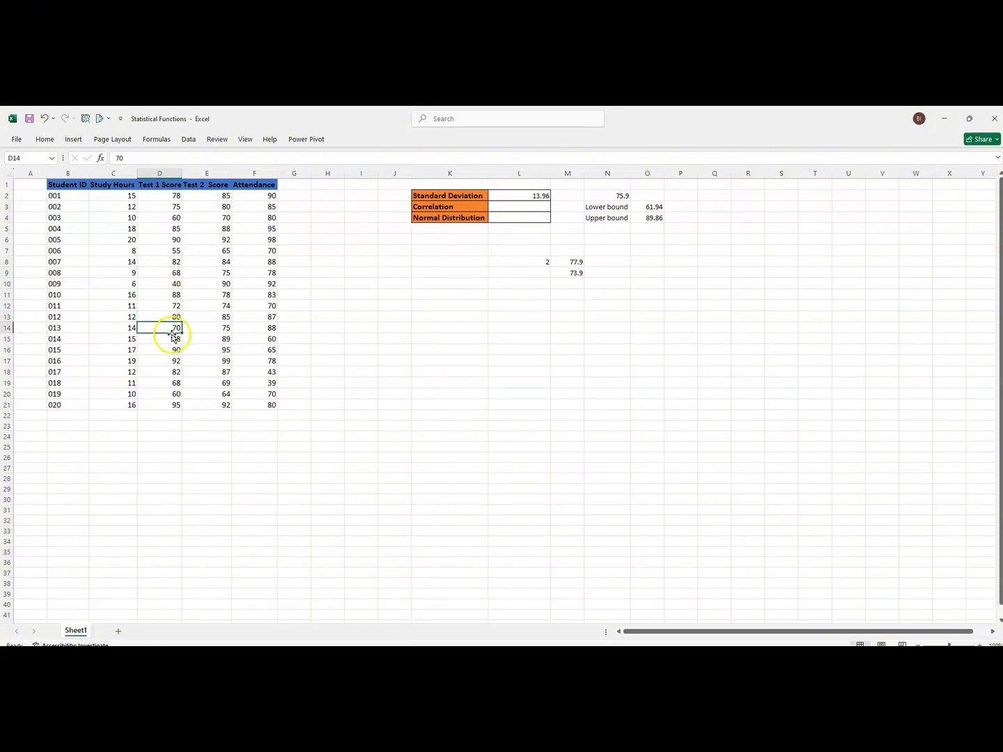
click(171, 338)
click(174, 372)
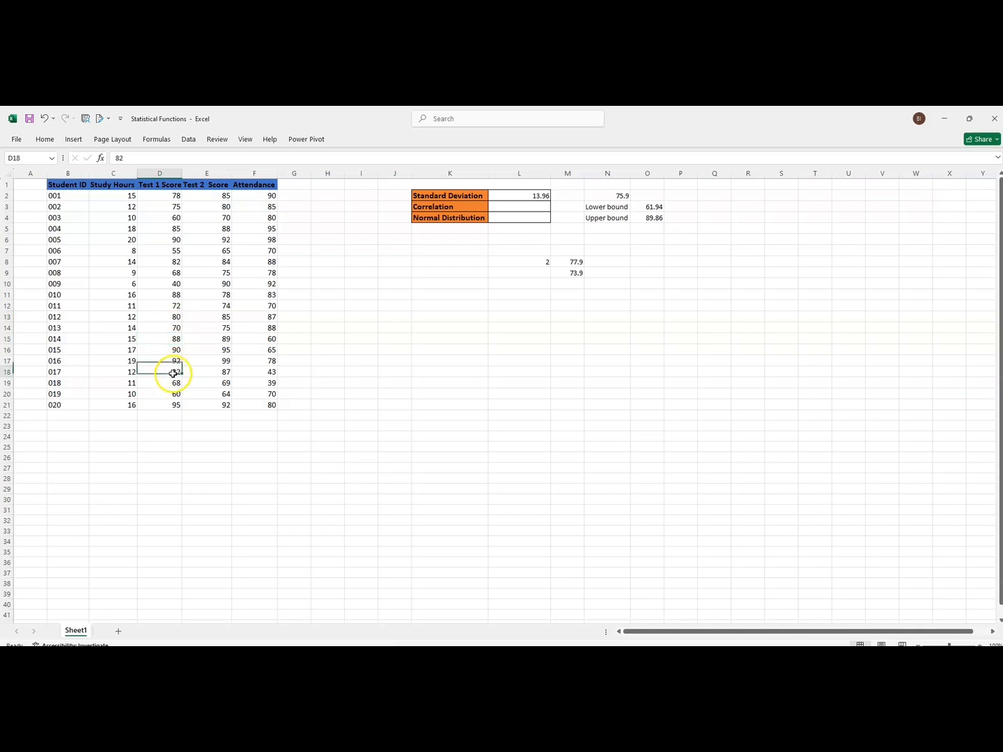
click(173, 384)
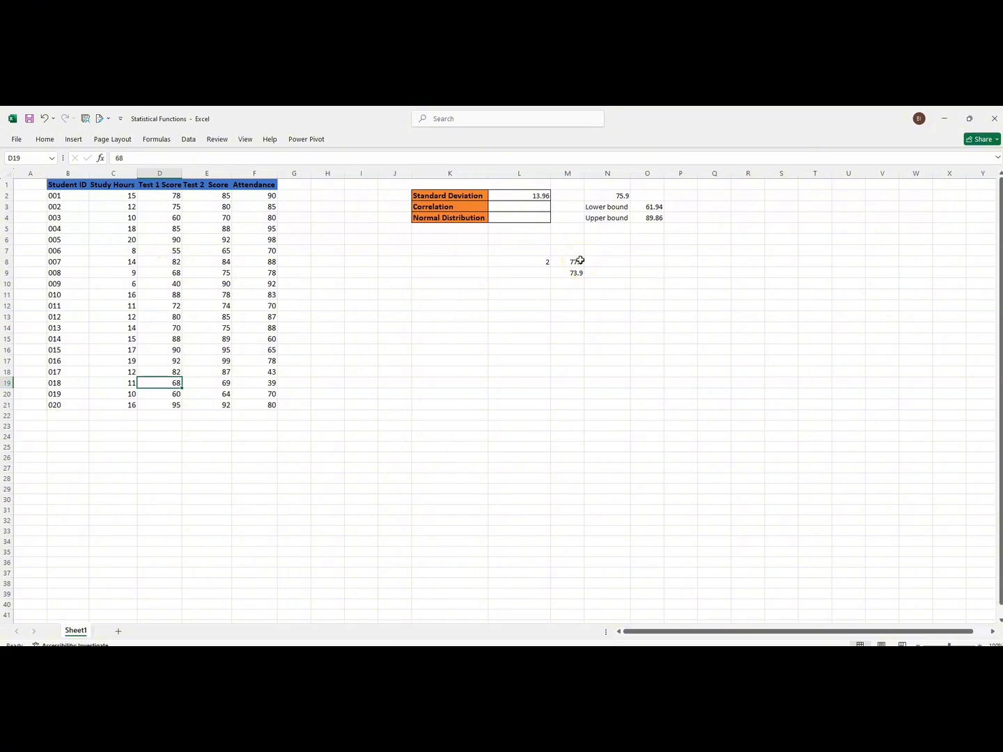
click(653, 207)
drag(655, 207, 655, 214)
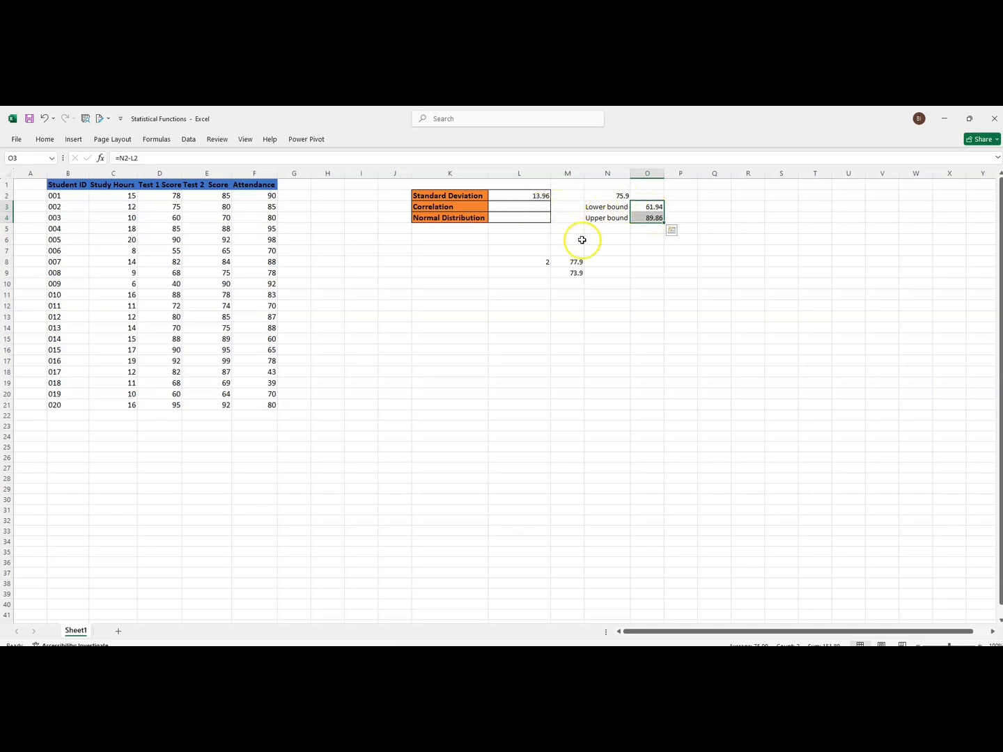
Delete the sample standard deviation and bounds from cells L8:M9
drag(537, 264, 570, 271)
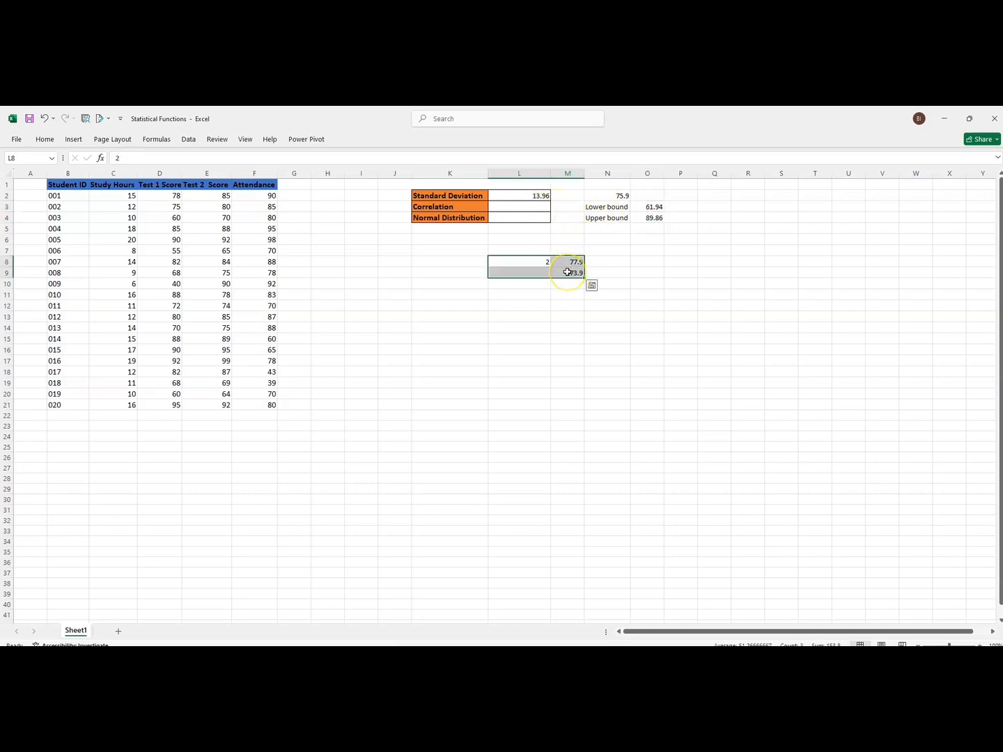
key(Delete)
click(521, 250)
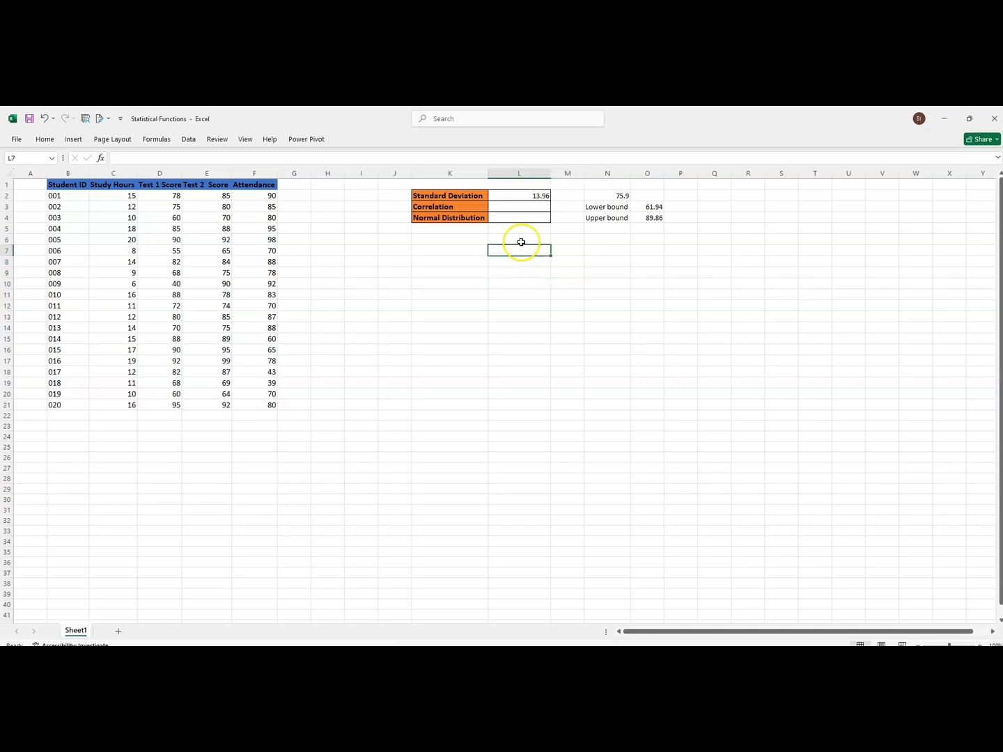
Enter 1 in cell L7, below the summary table, as a correlation reference value
click(507, 209)
click(513, 251)
text(1)
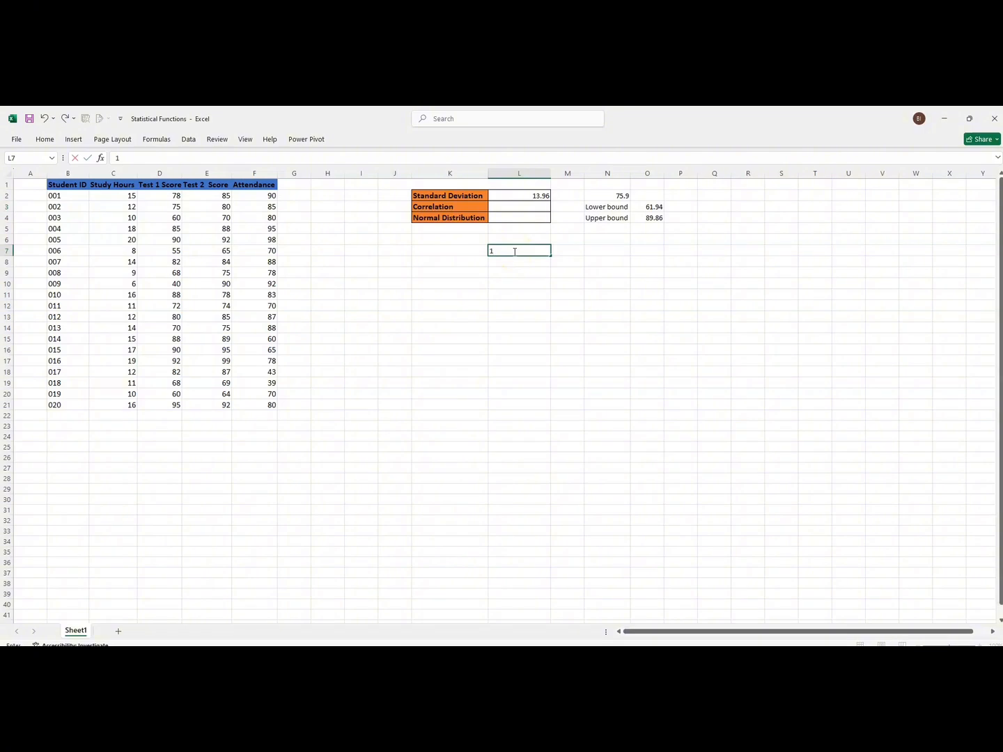
click(525, 270)
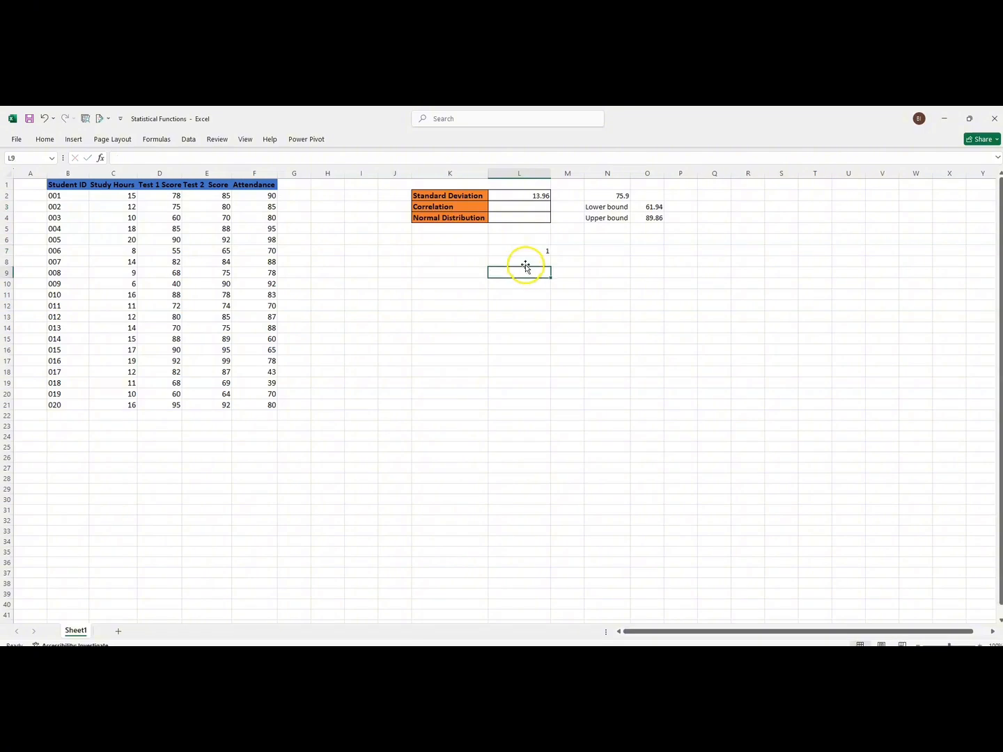
Enter 0 in cell L8 and -1 in cell L9 as the remaining correlation reference values
click(562, 255)
click(560, 253)
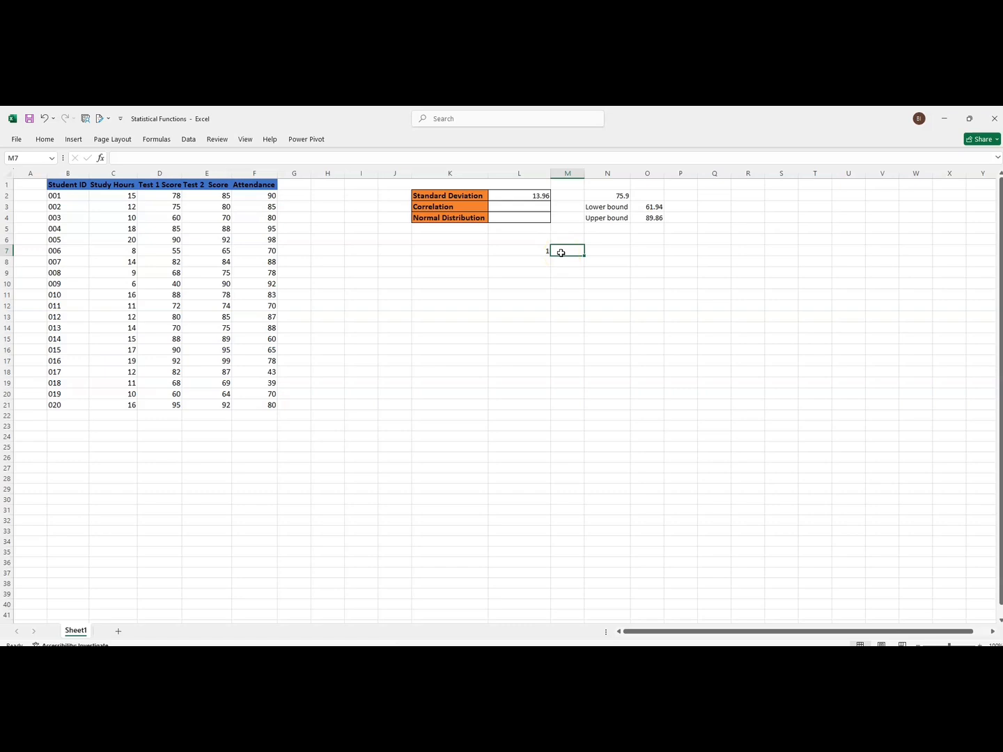
click(544, 260)
text(0)
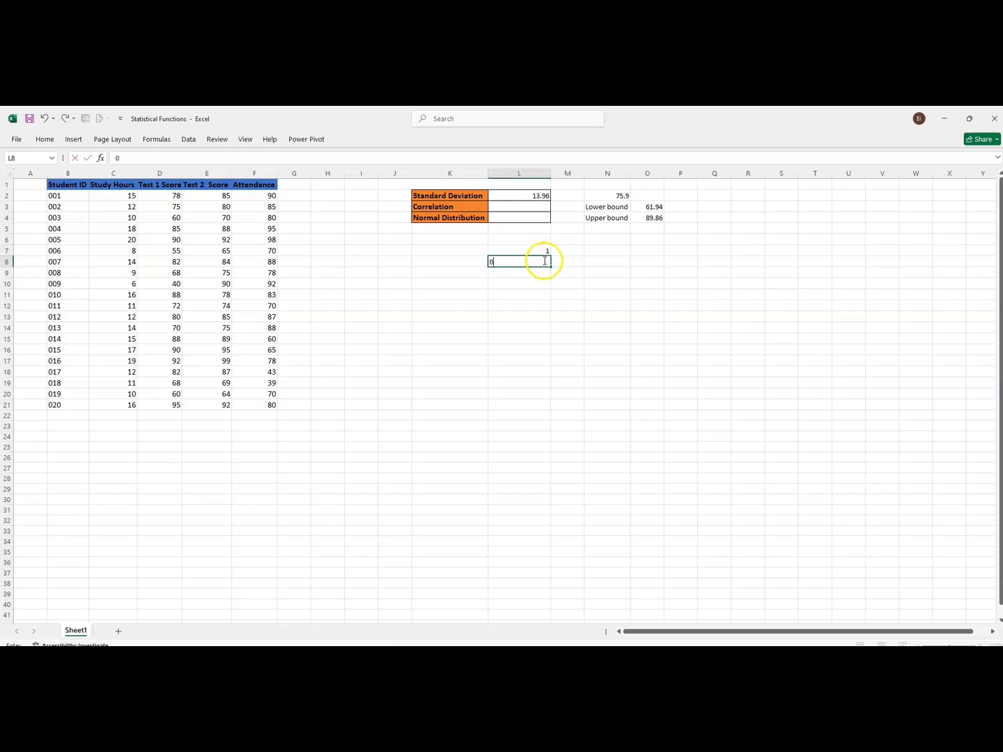
click(563, 260)
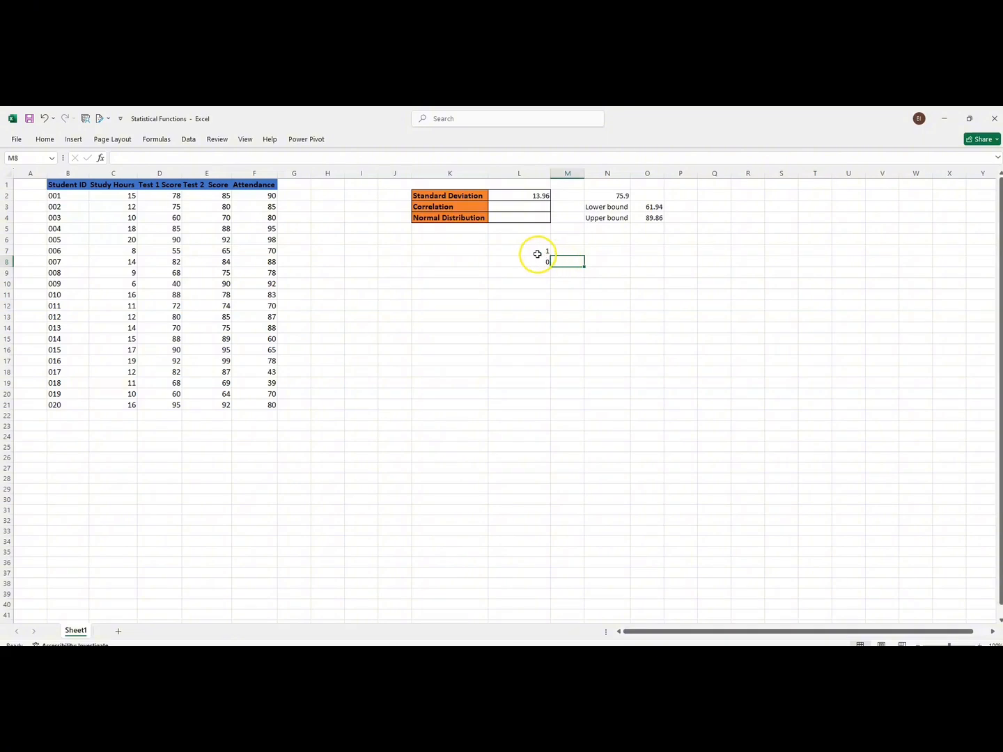
click(535, 250)
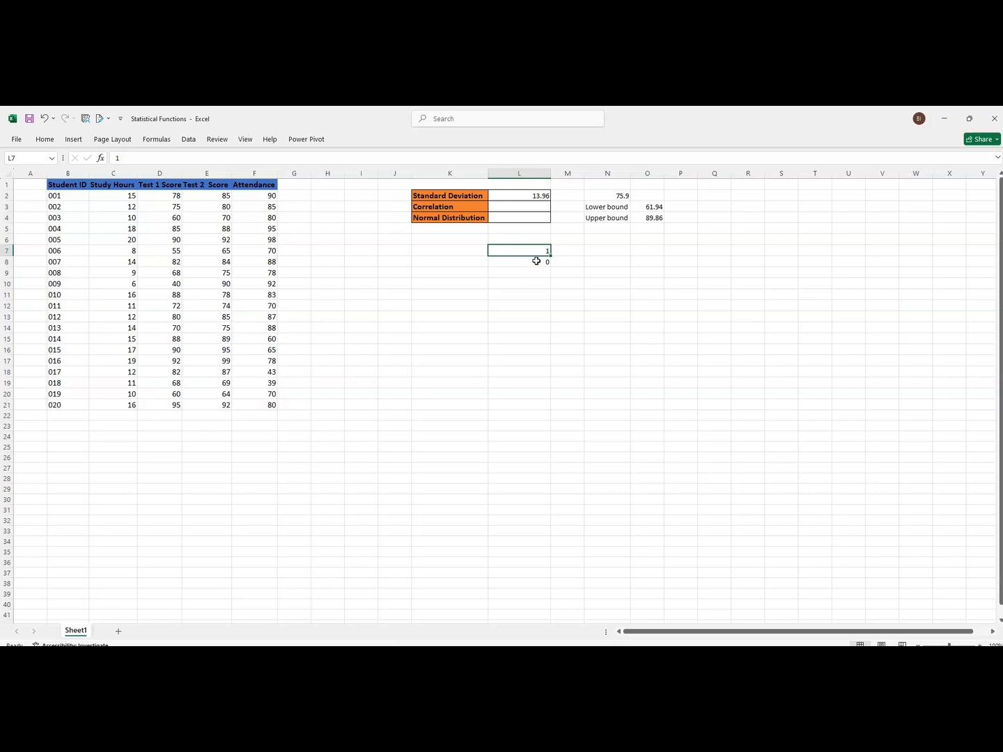
click(537, 262)
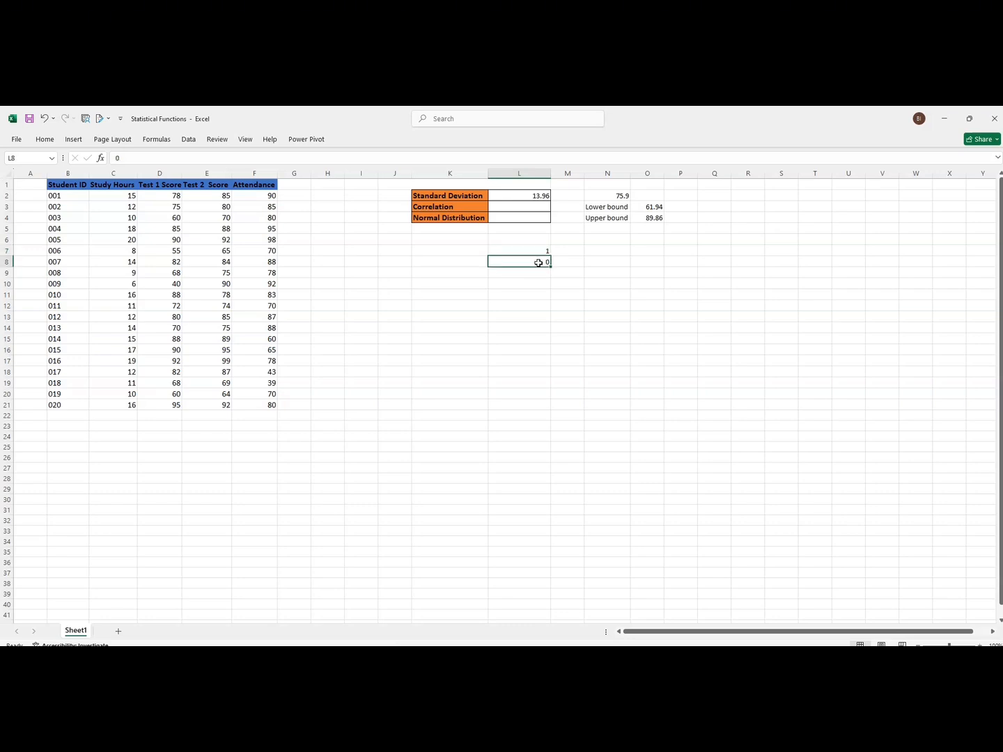
click(540, 271)
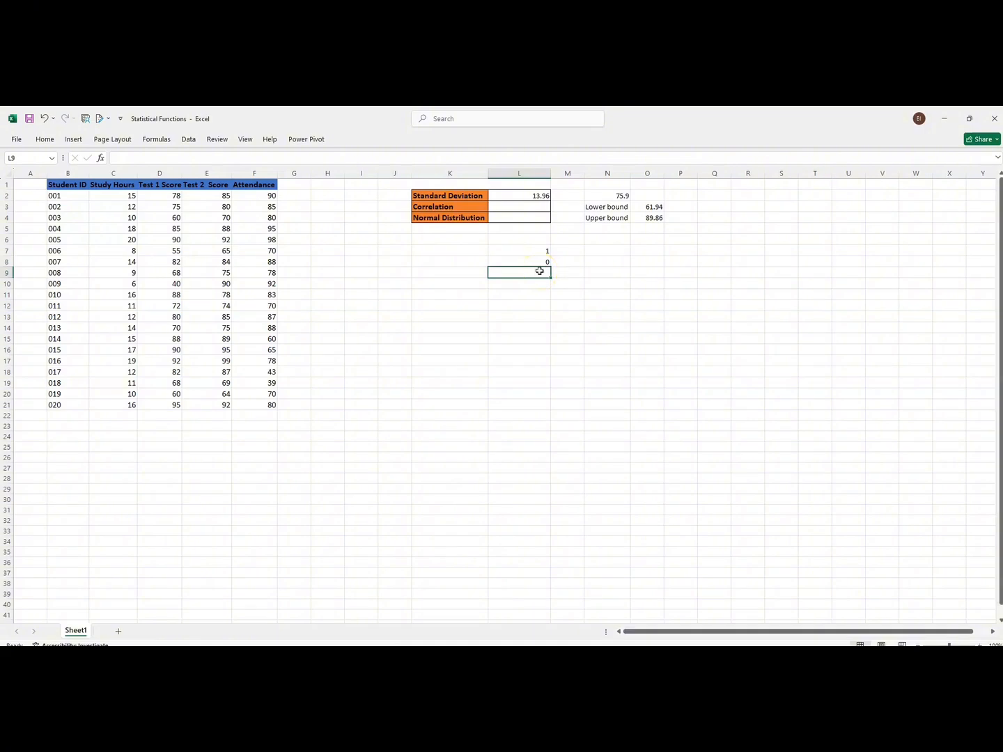
text(-1)
click(571, 275)
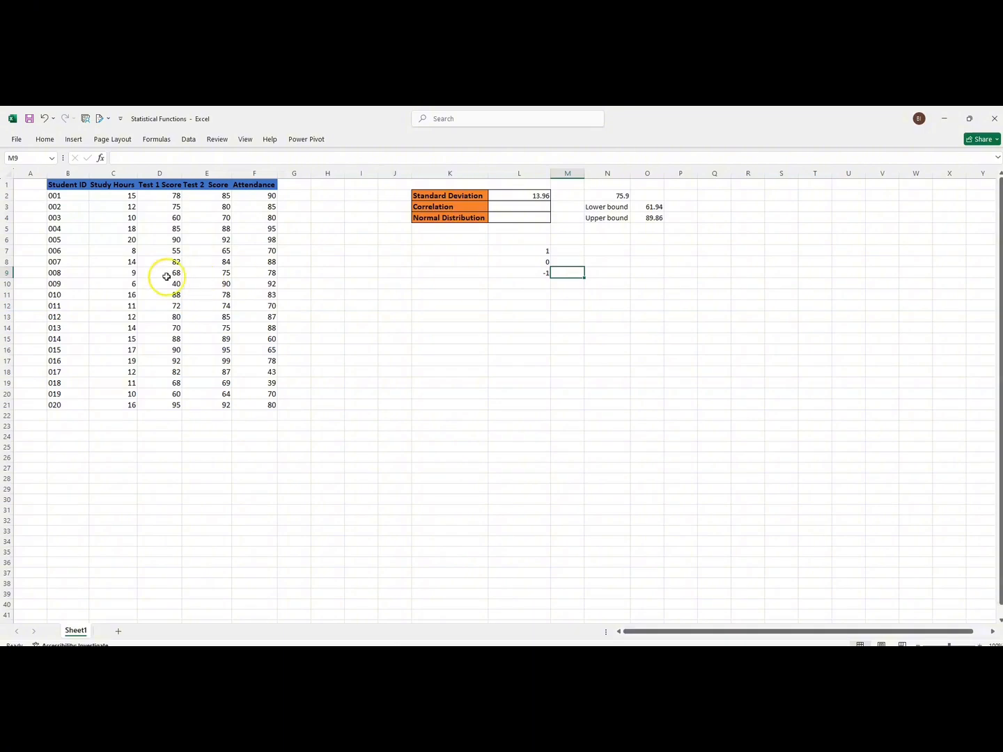
Compare the Study Hours and Test 1 Score columns as the two data sets for the correlation
click(116, 174)
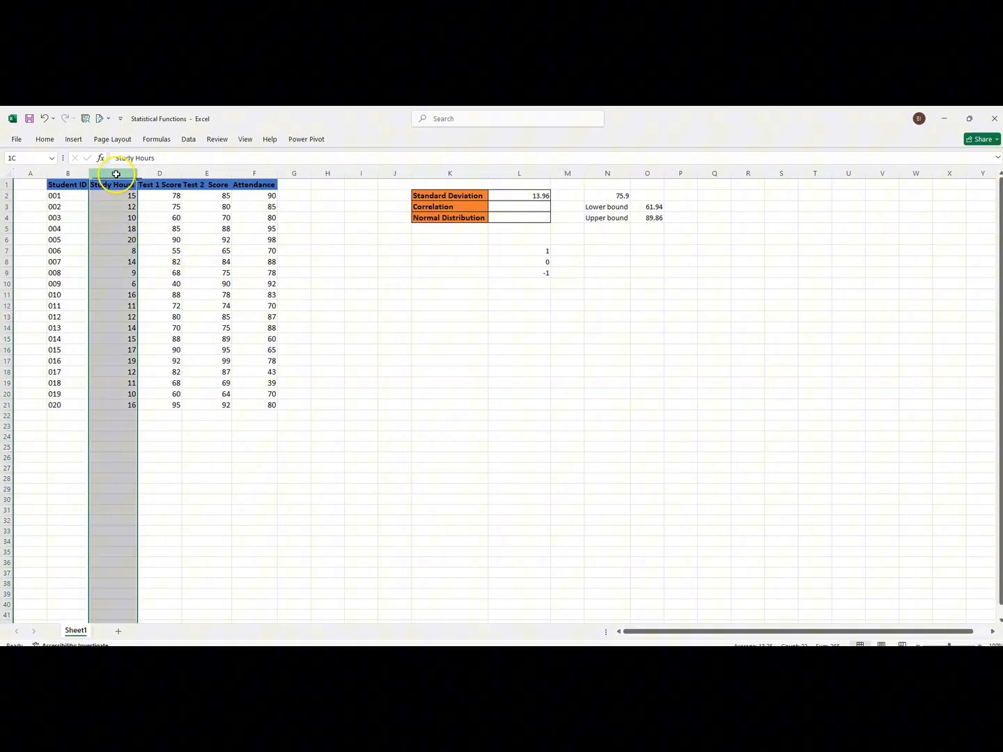
click(160, 174)
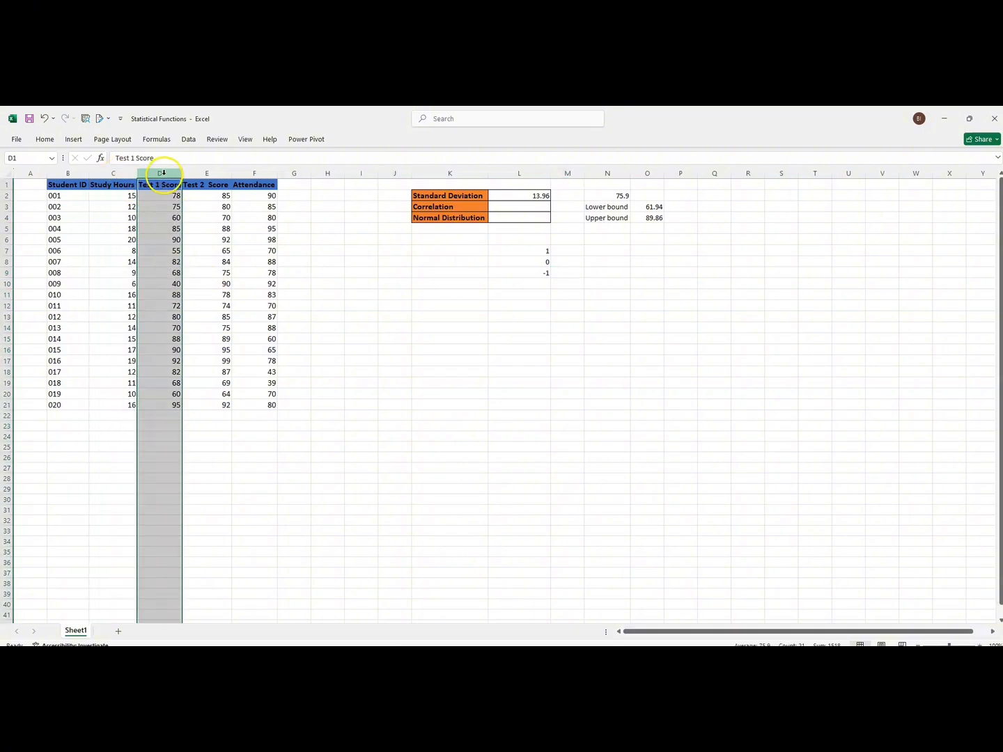
click(108, 175)
click(160, 174)
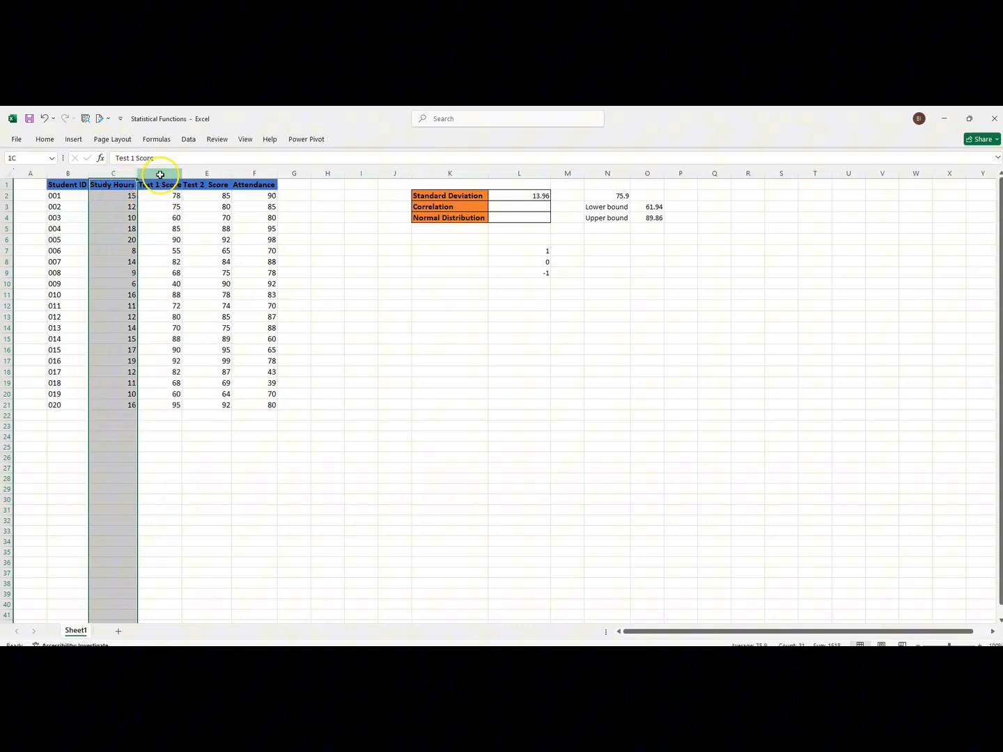
click(113, 174)
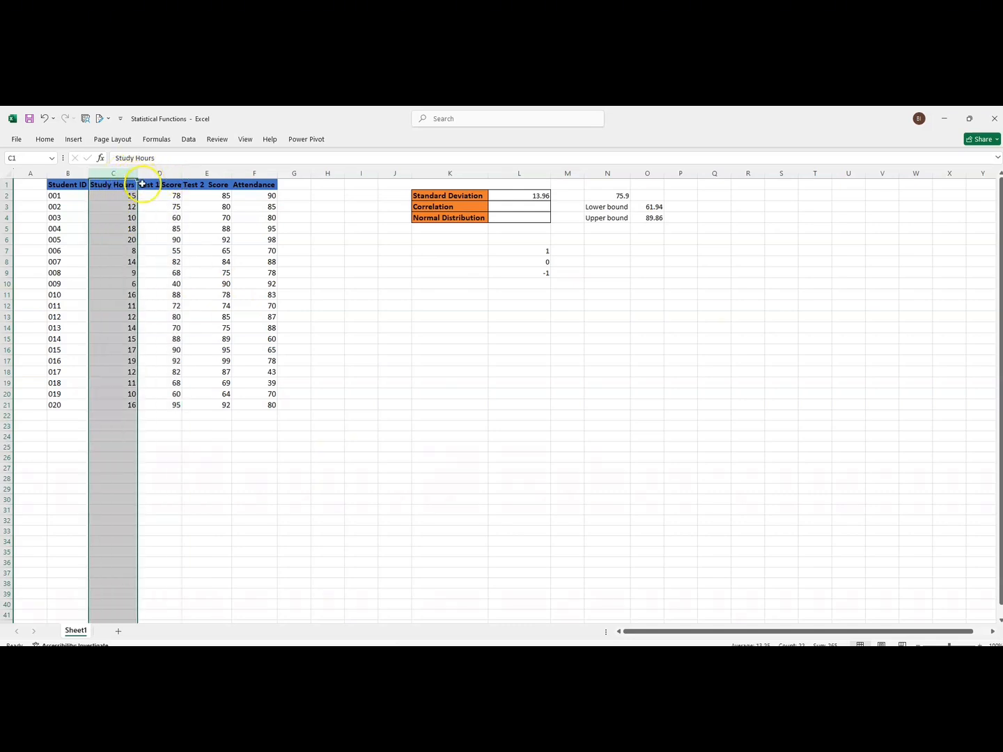
click(161, 174)
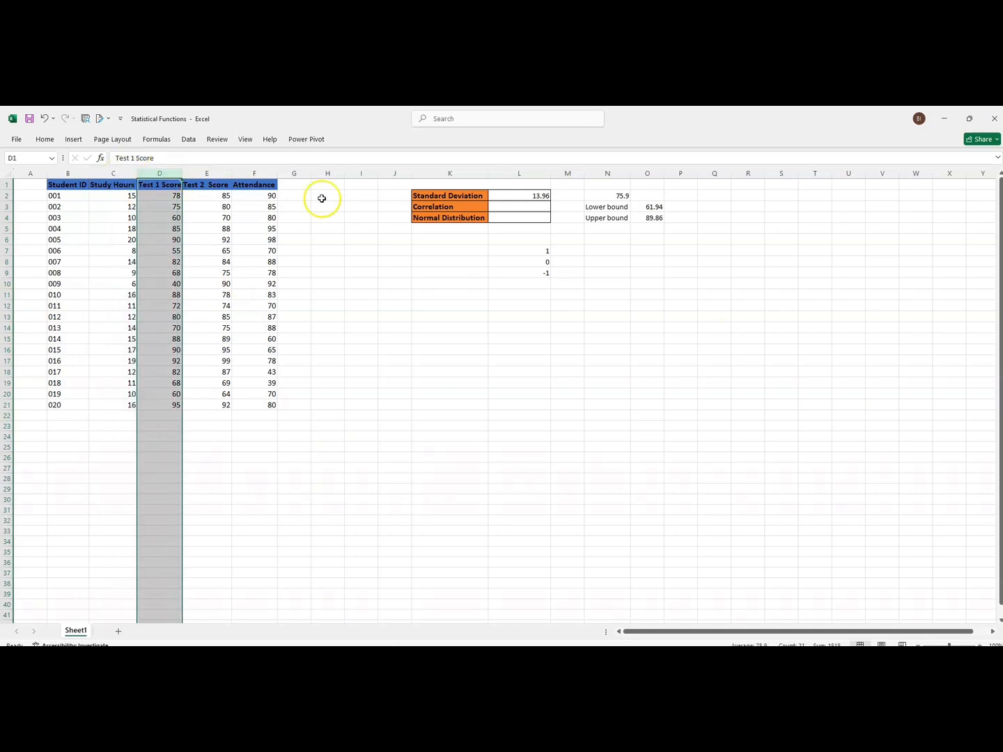
Calculate the correlation between Study Hours and Test 1 Score in cell L3 with =CORREL(C2:C21,D2:D21)
click(500, 205)
text(=)
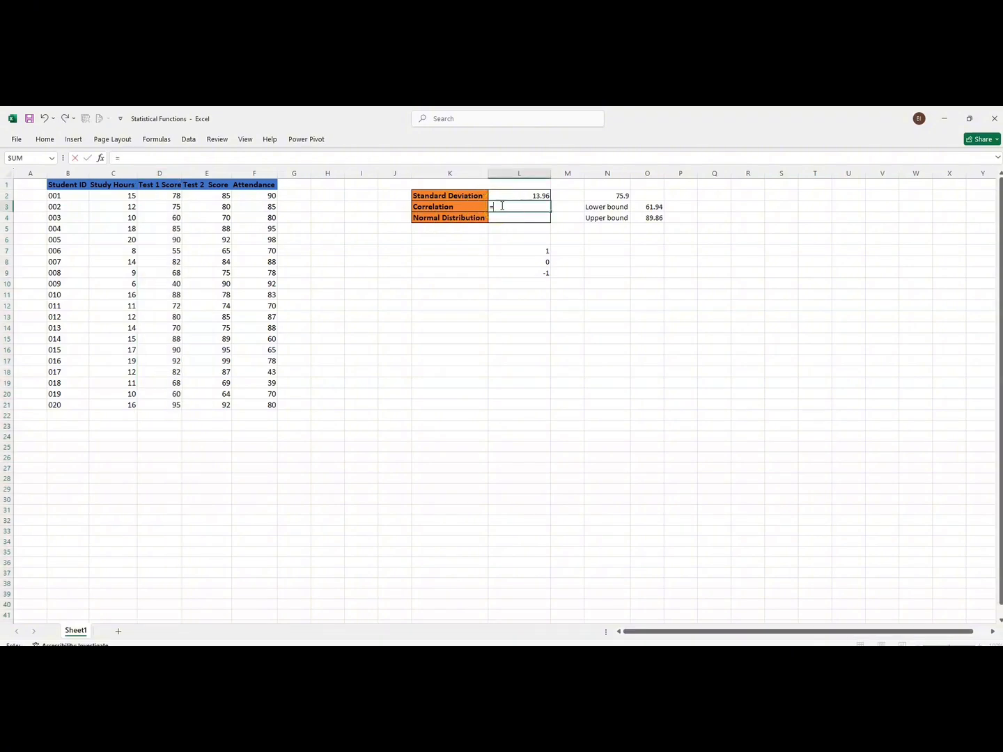
text(corr)
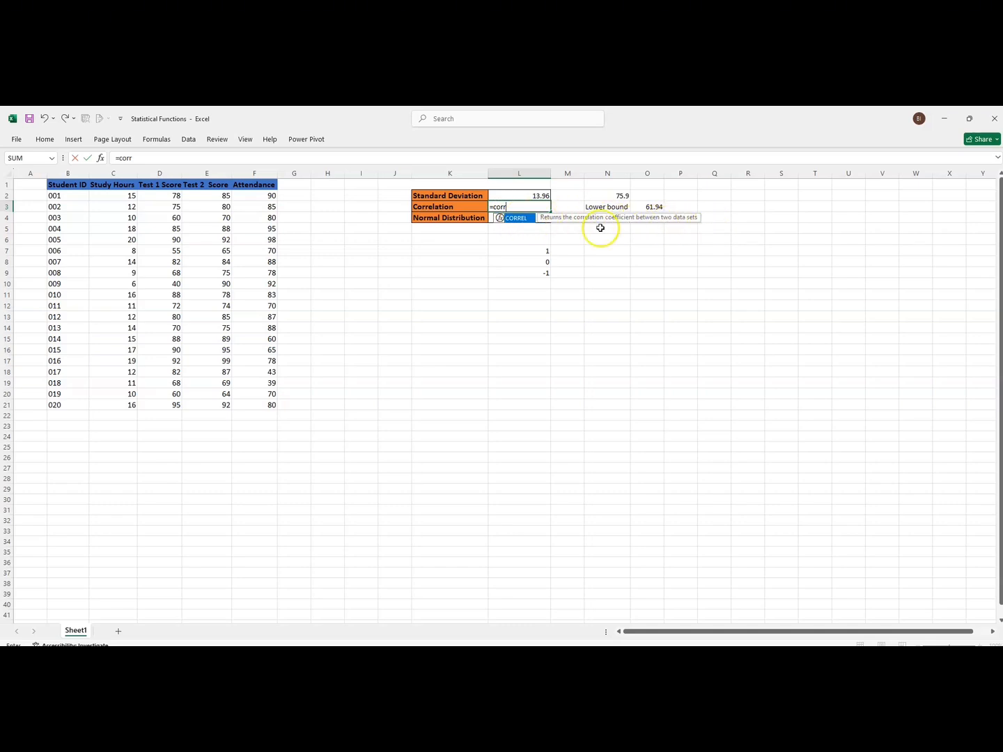
double_click(522, 222)
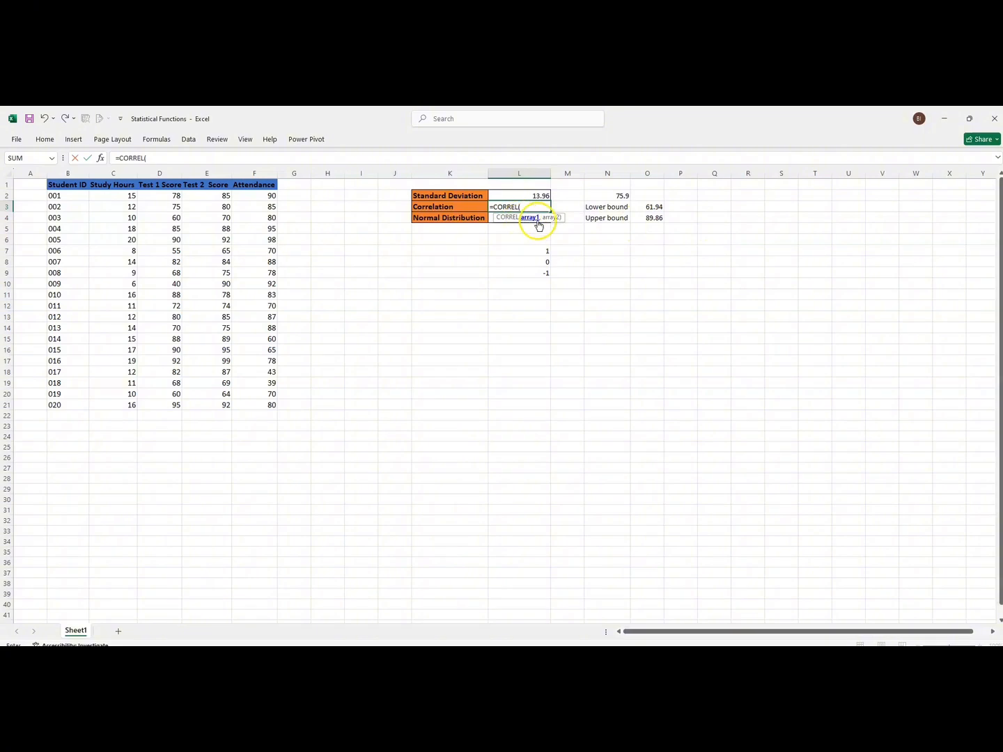
click(114, 195)
key(ctrl+shift+Down)
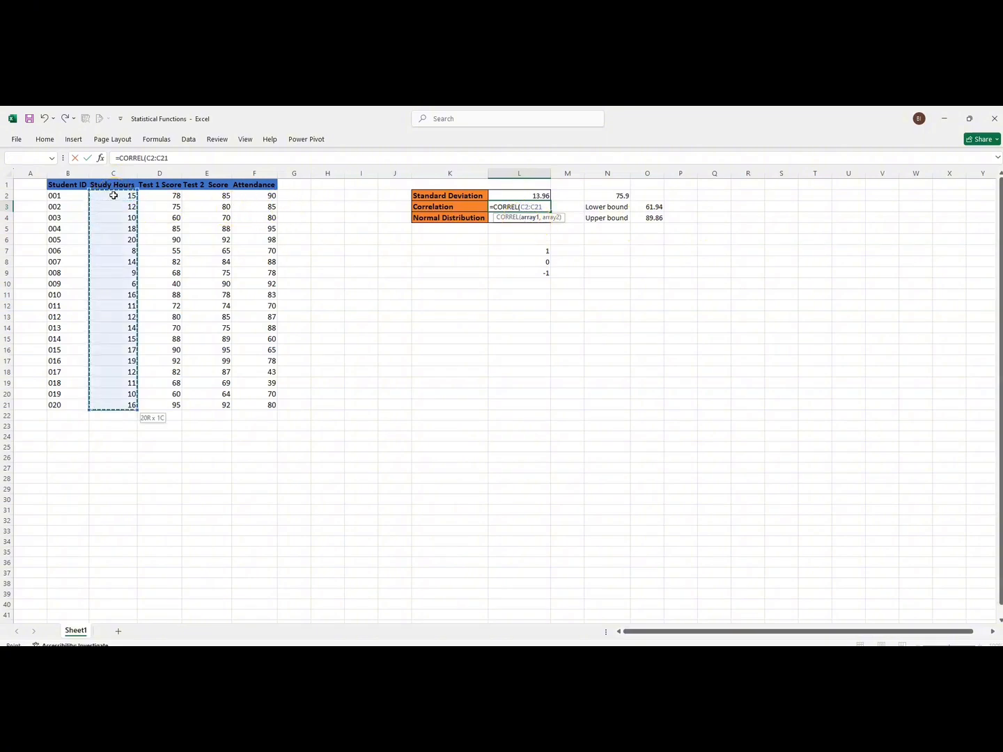
text(,)
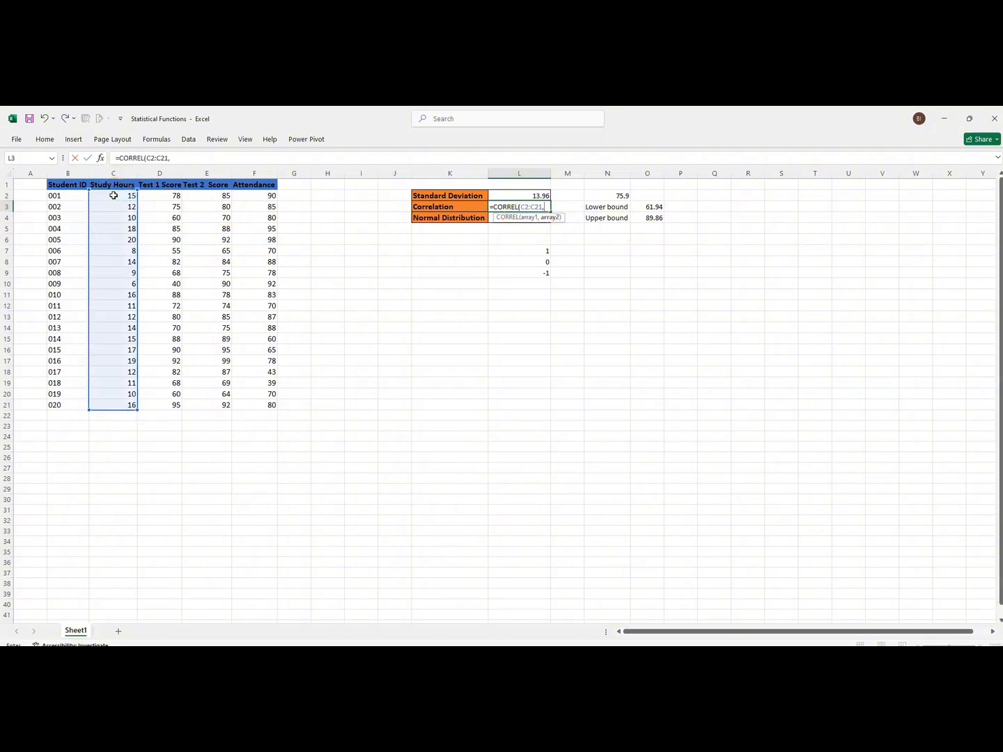
click(165, 195)
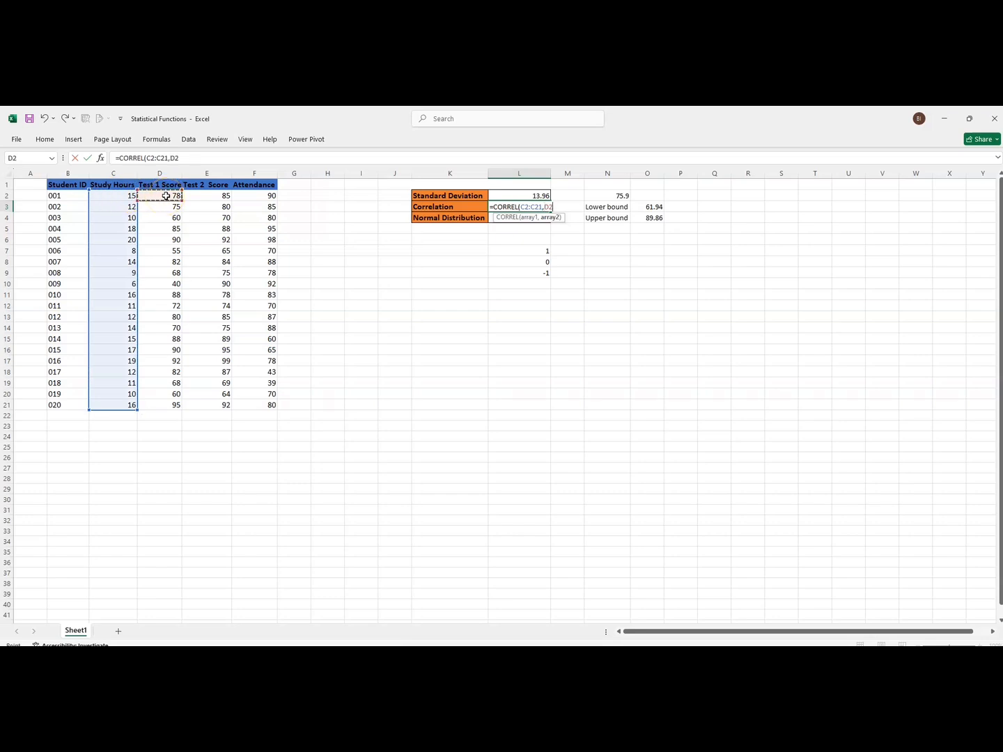
key(ctrl+shift+Down)
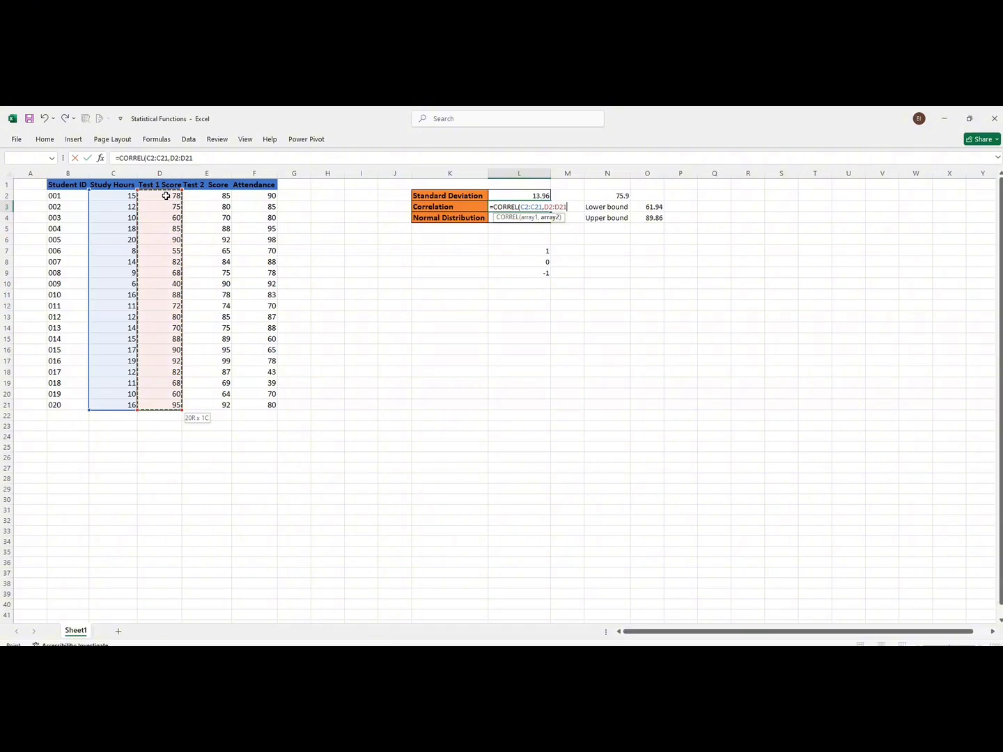
key(Return)
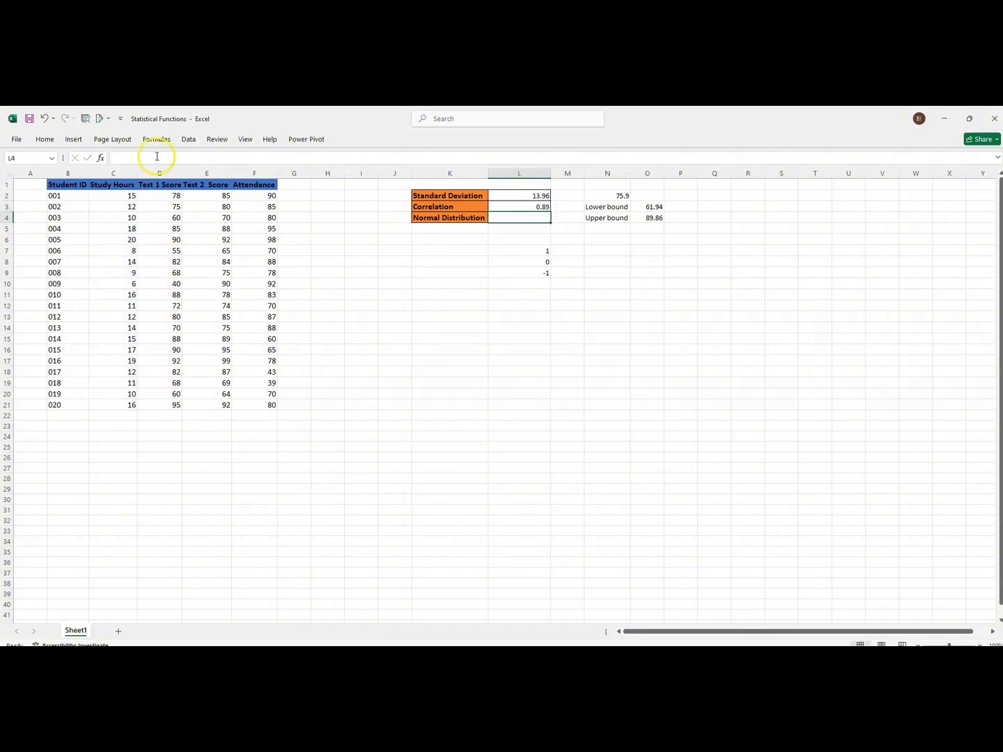
Compare the correlation result in L3 with the reference values in L7:L9 to judge its strength and direction
click(506, 207)
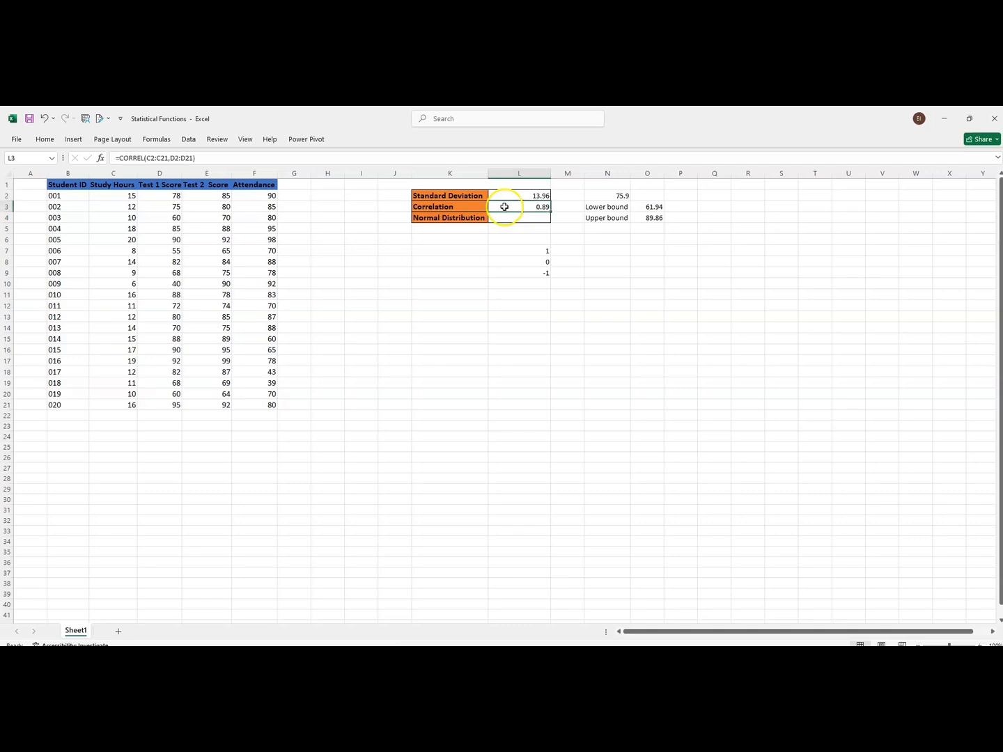
drag(534, 251, 537, 271)
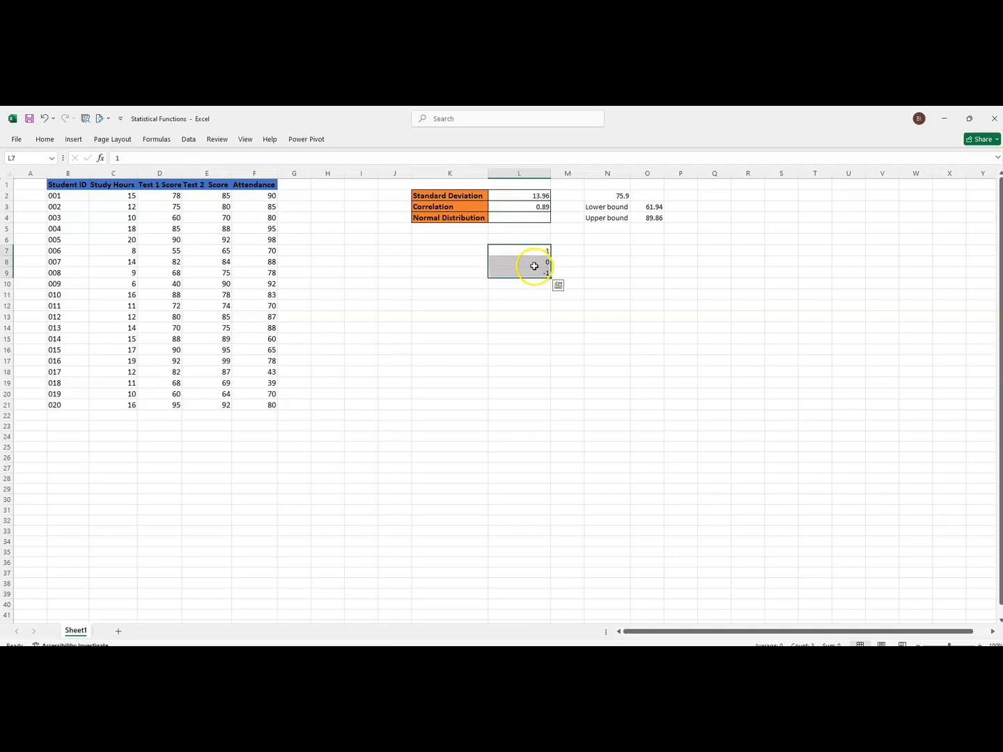
click(516, 212)
click(530, 251)
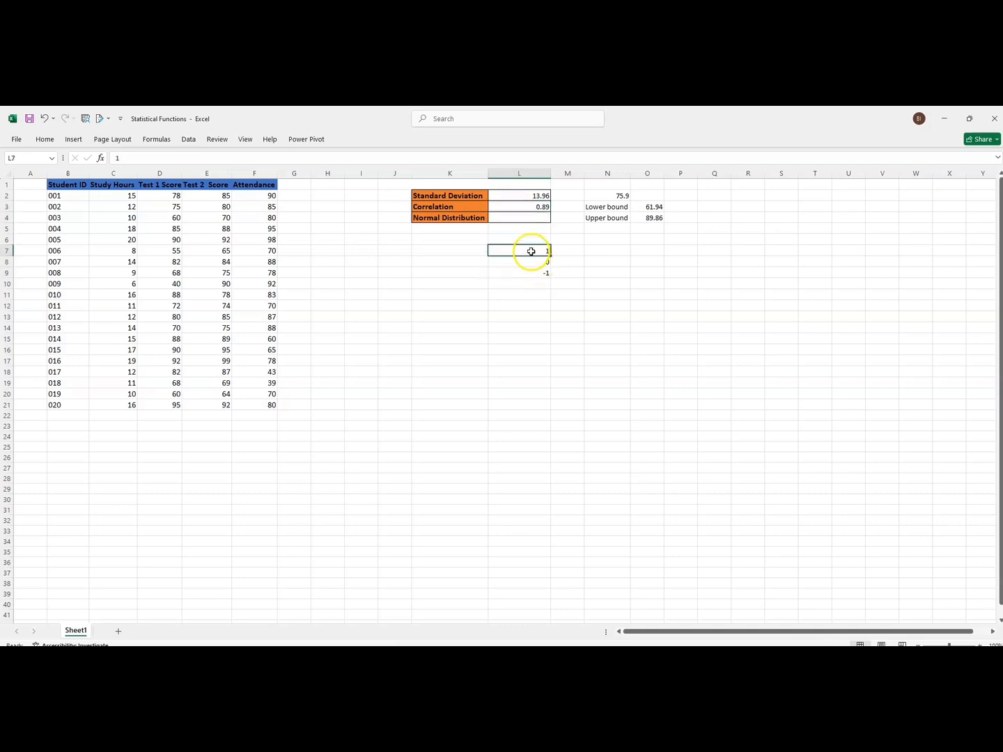
click(514, 207)
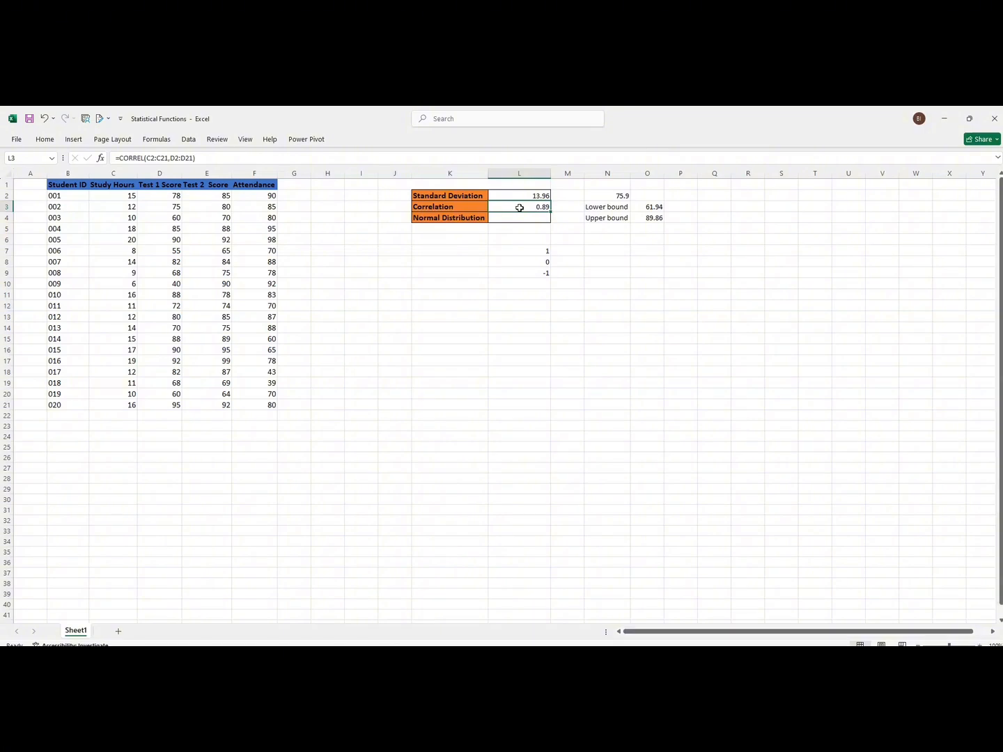
click(520, 208)
drag(511, 252, 511, 273)
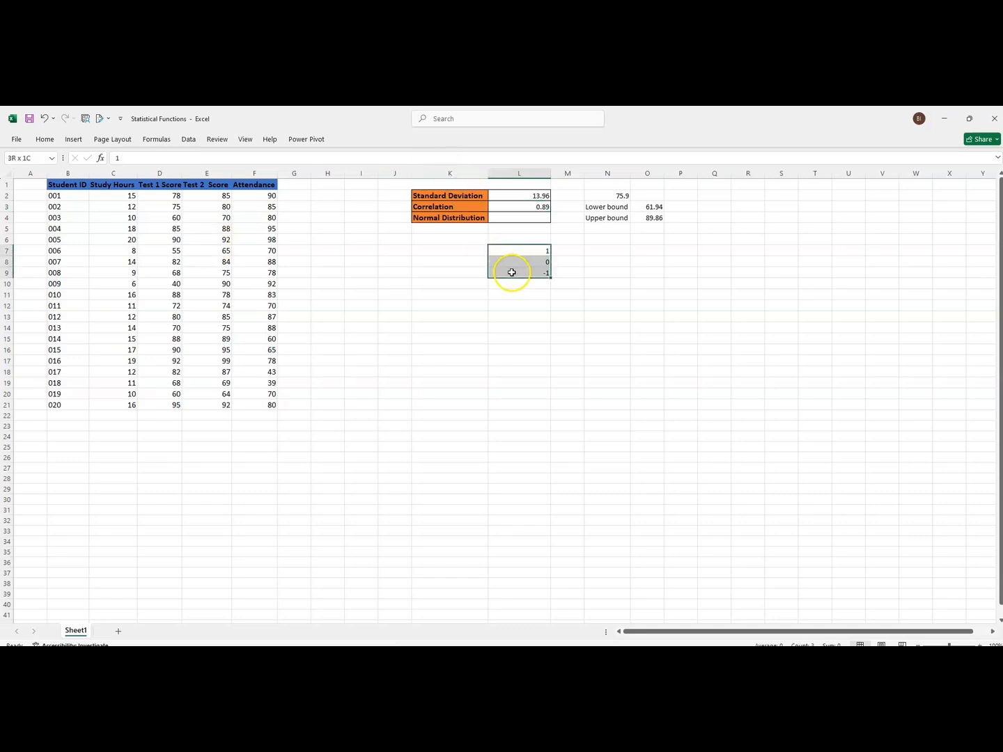
click(524, 262)
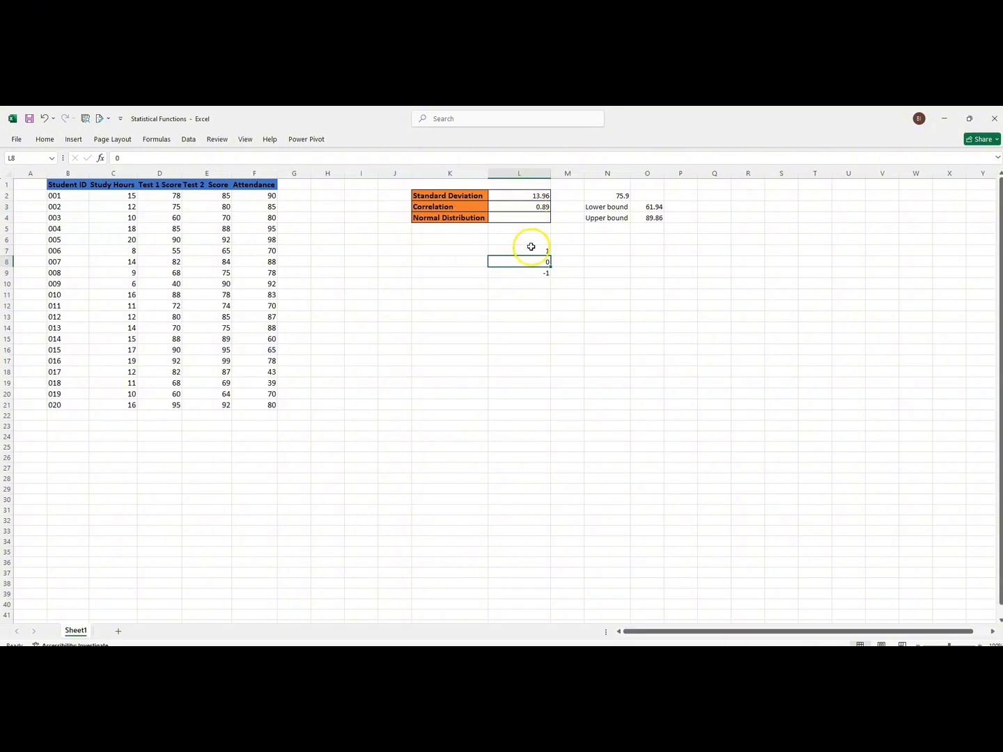
click(526, 272)
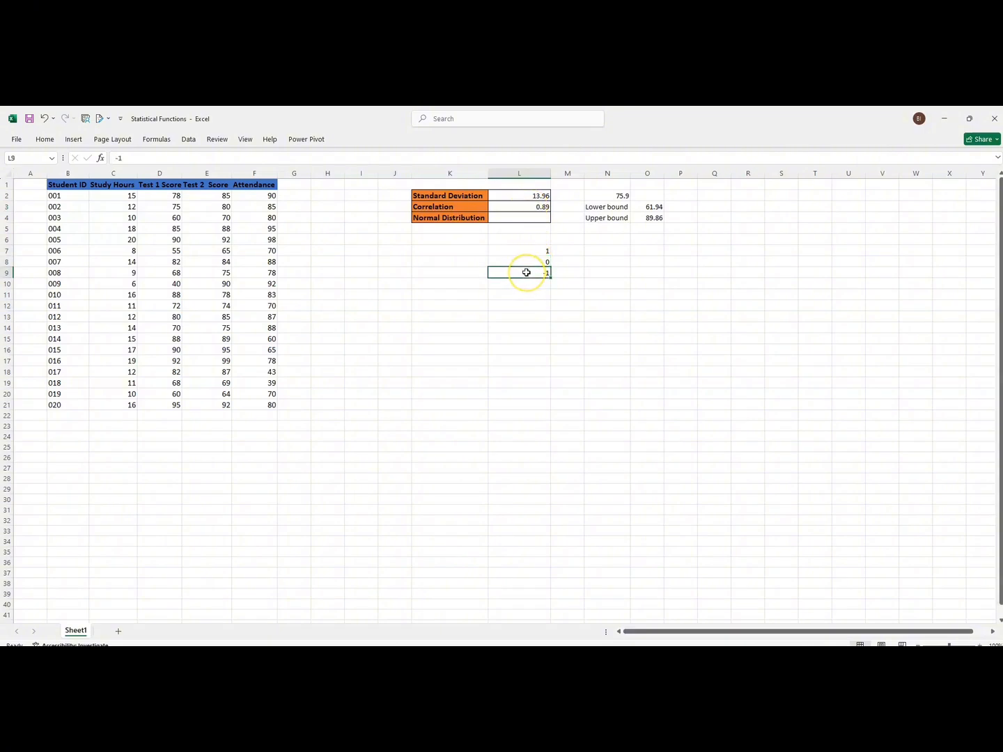
click(526, 279)
Delete the correlation reference values from cells L7:L9
click(519, 253)
drag(519, 253, 519, 274)
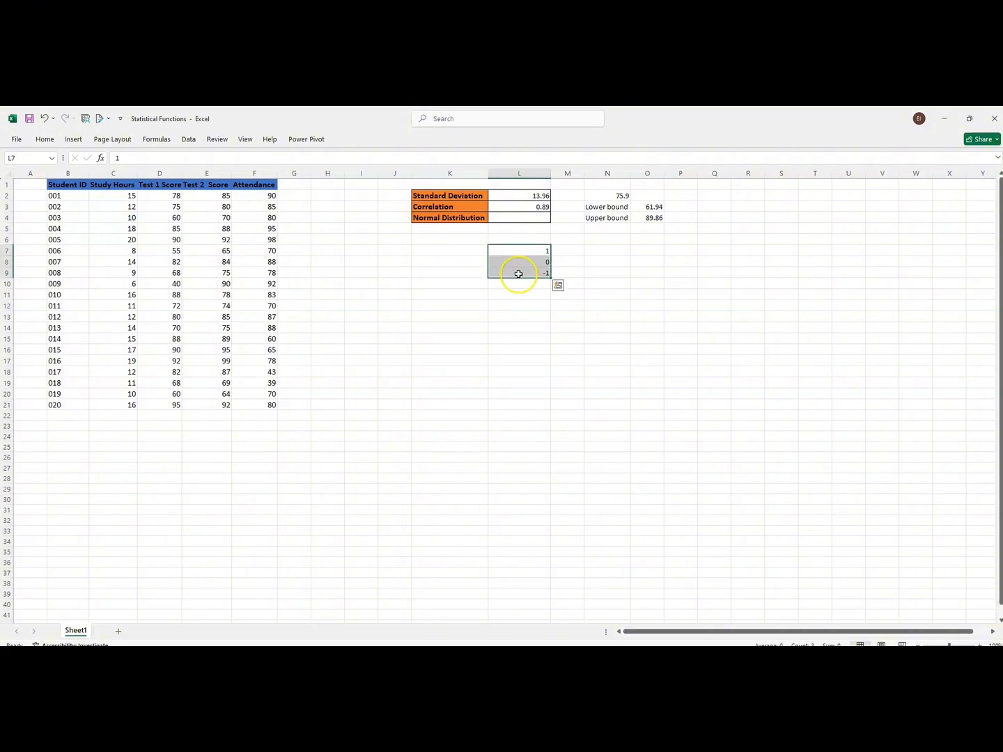
key(Delete)
Calculate the cumulative normal distribution for the first Test 1 score in cell L4 with =NORM.DIST(D2,N2,L2,TRUE)
click(530, 219)
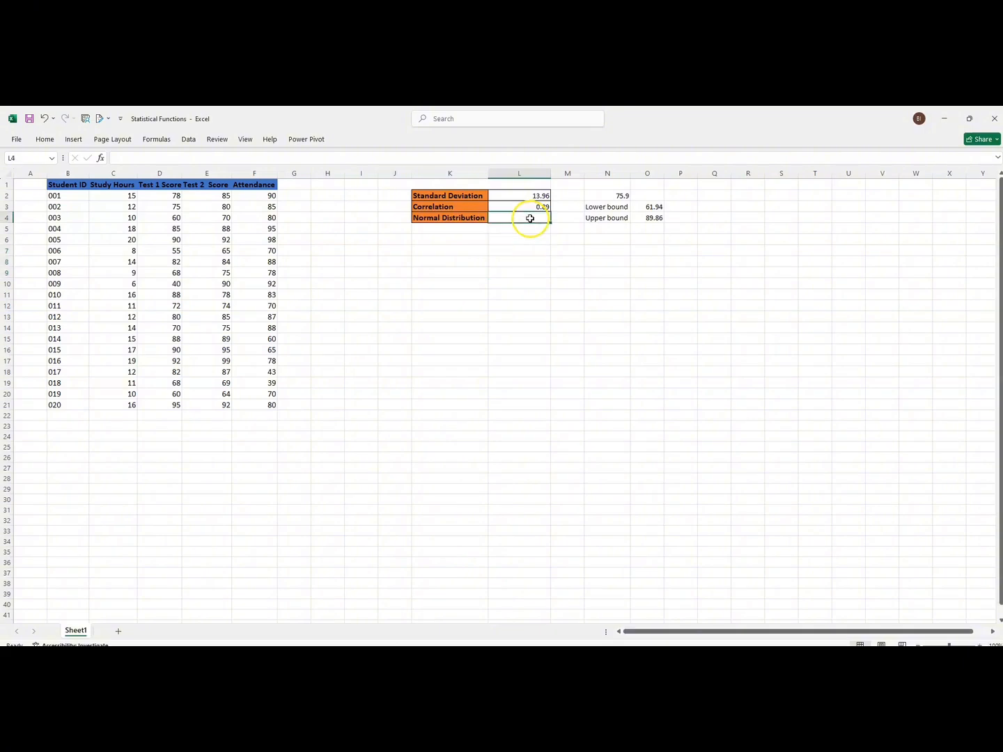
click(169, 194)
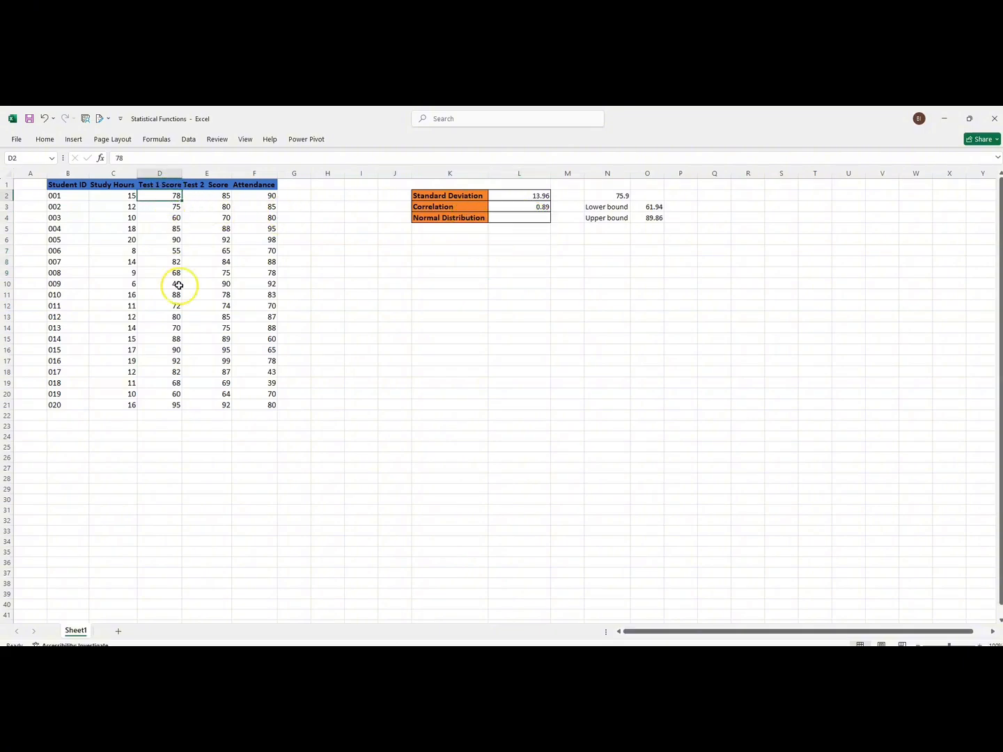
click(529, 219)
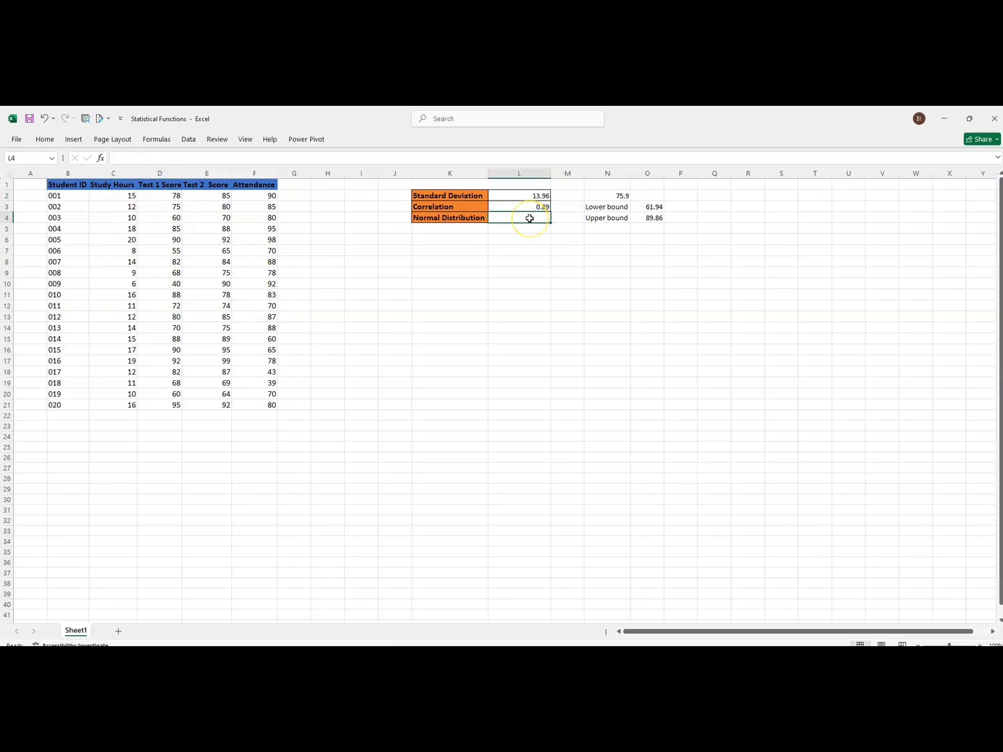
text(=)
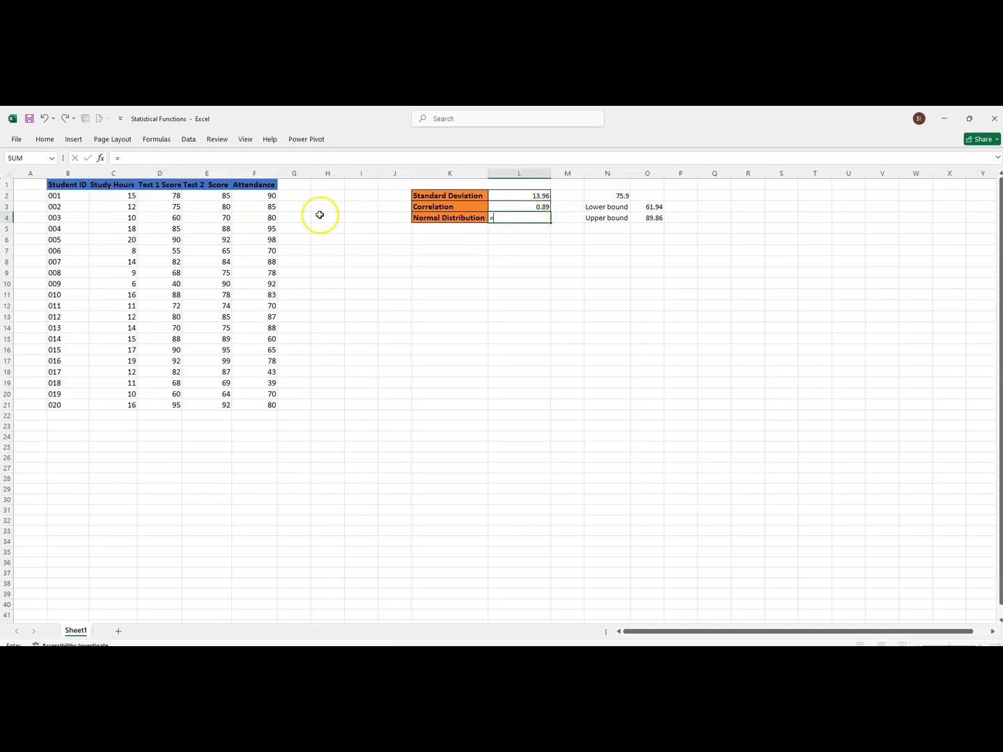
text(nor)
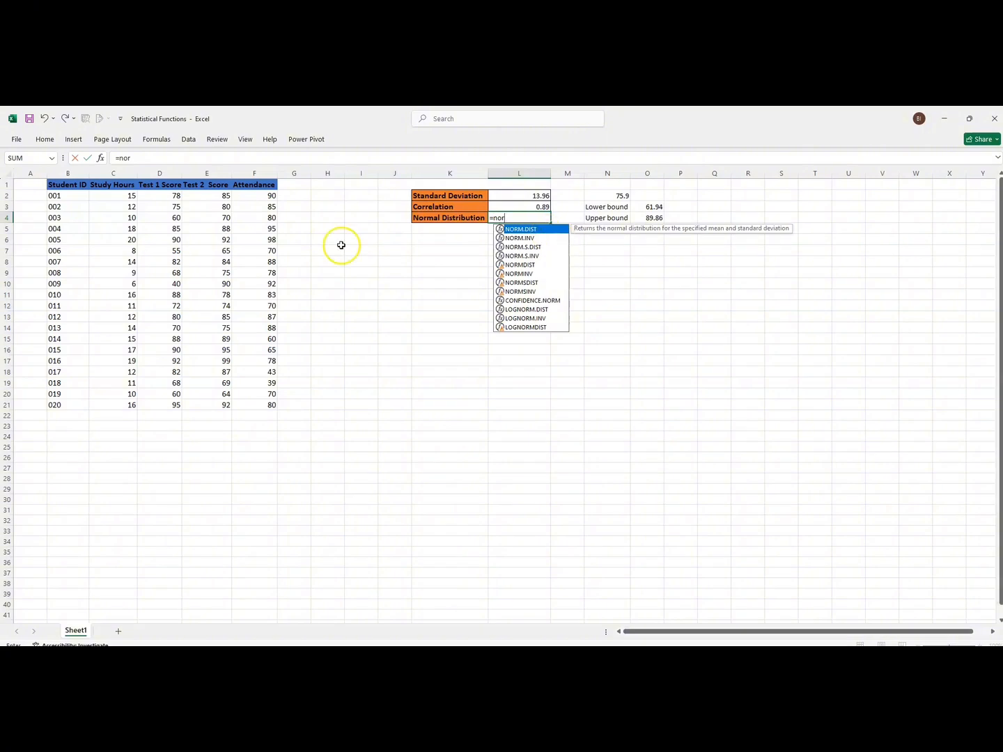
double_click(527, 230)
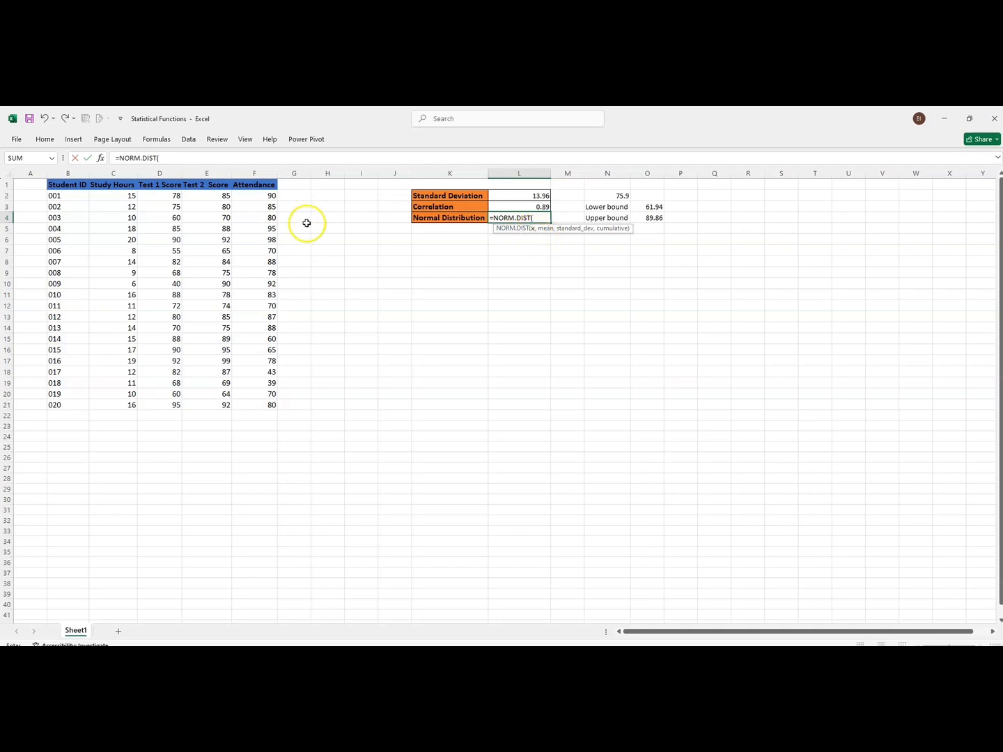
click(165, 199)
text(,)
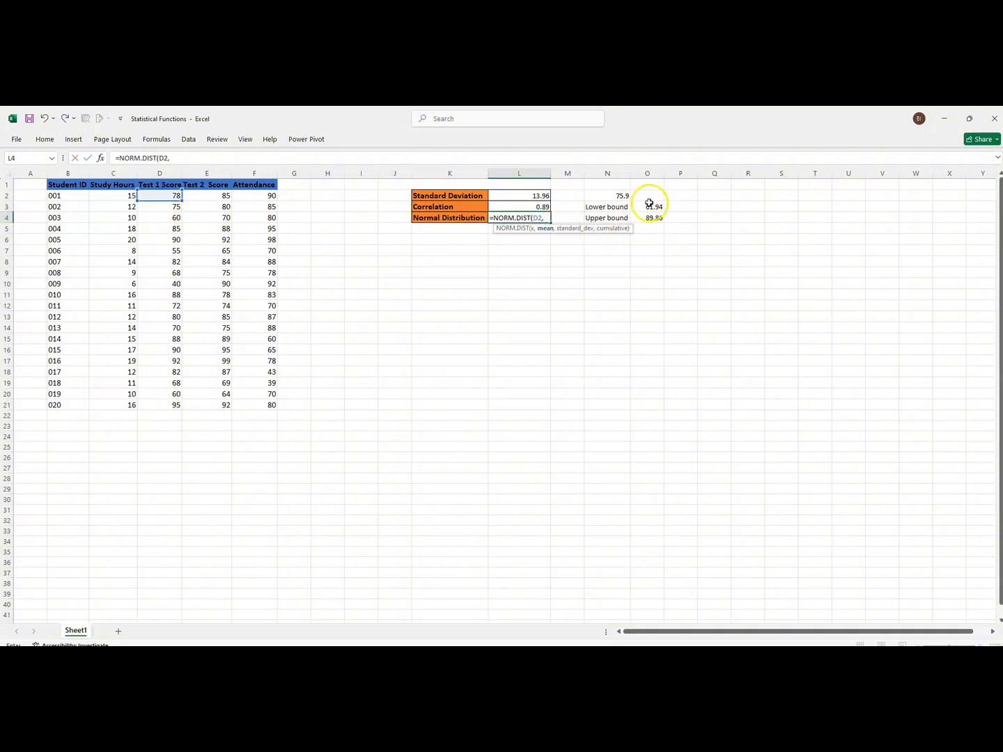
click(617, 198)
text(,)
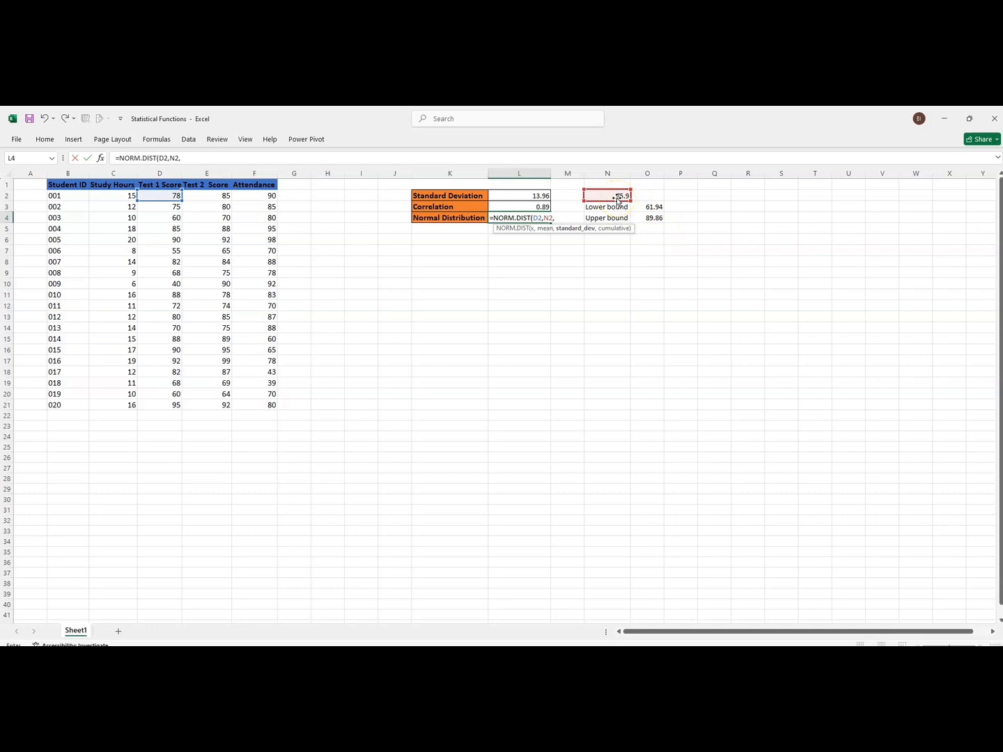
click(521, 196)
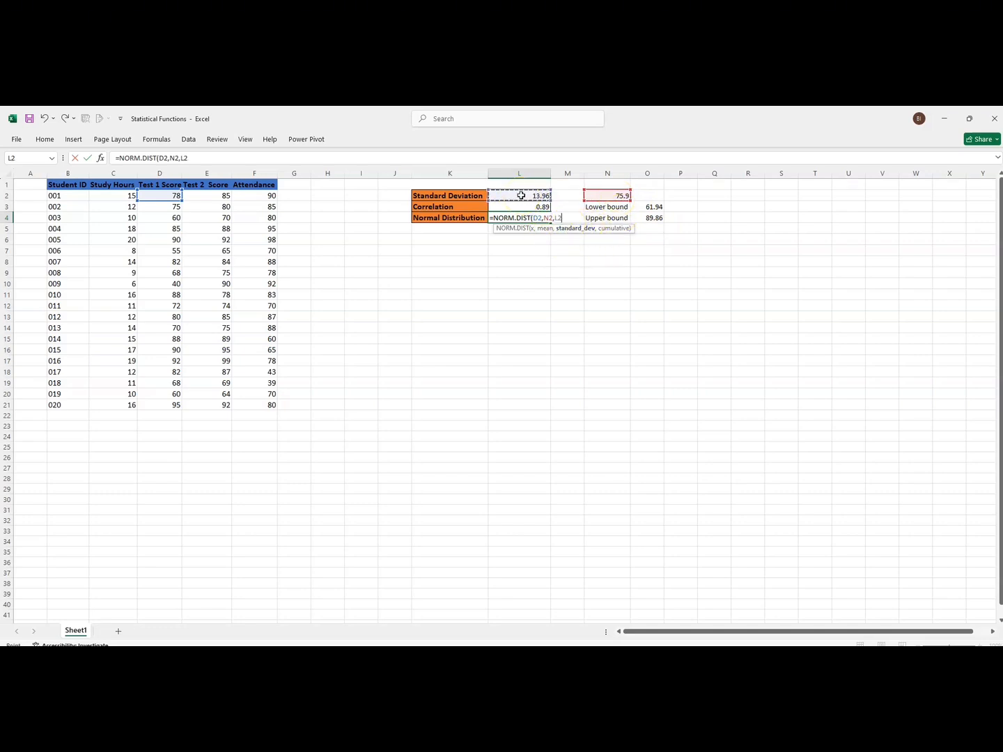
text(,)
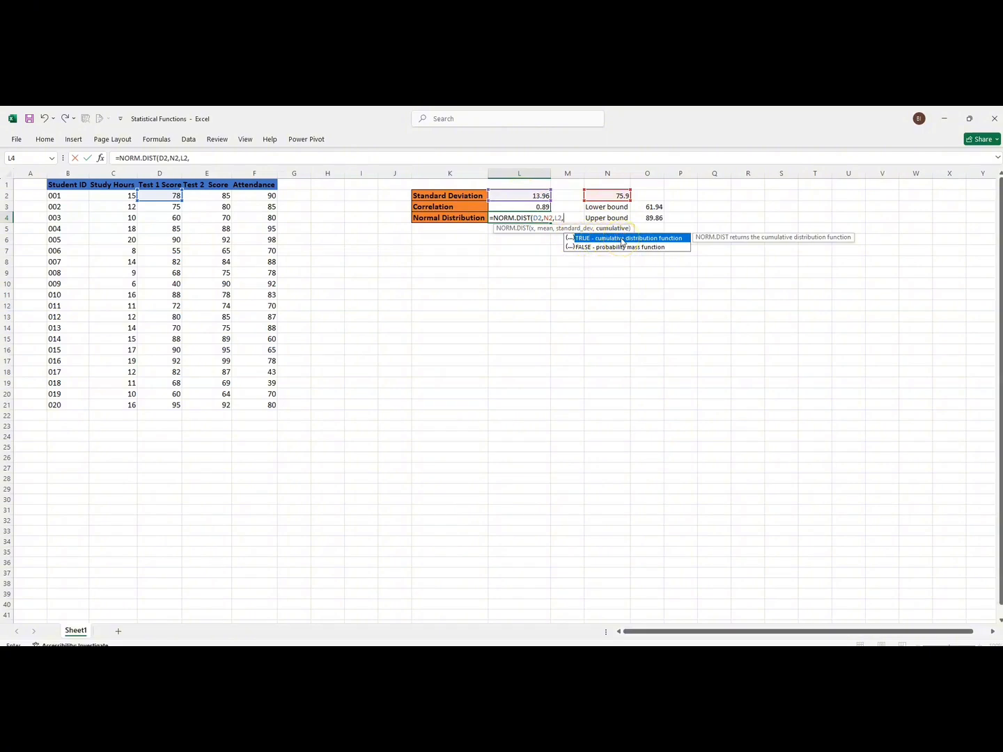
double_click(618, 239)
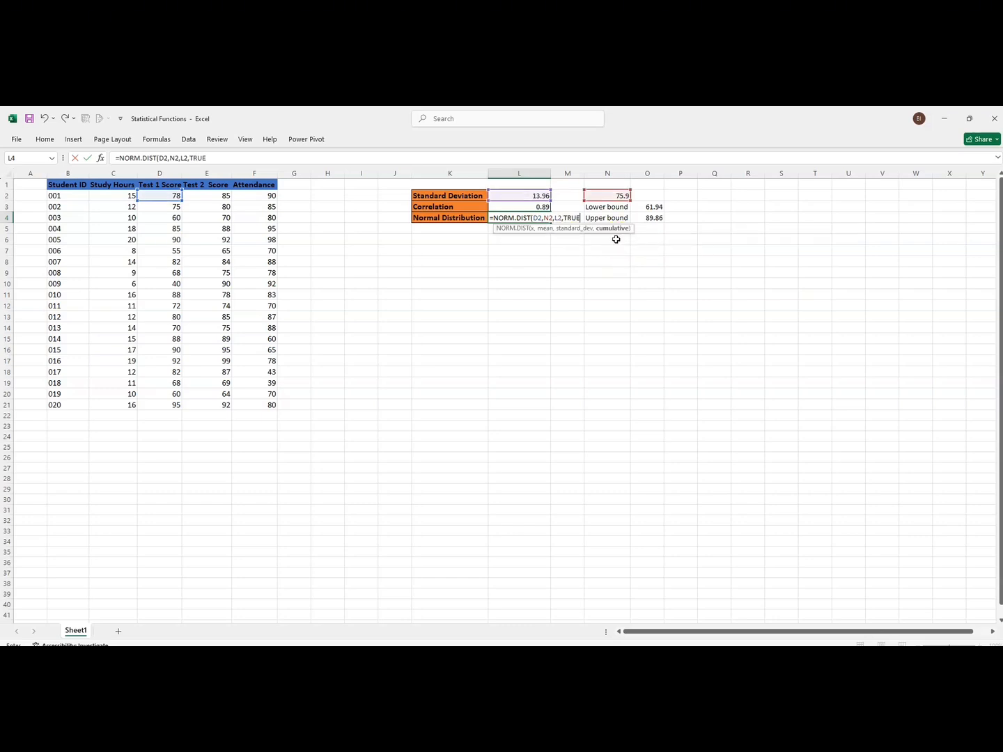
text())
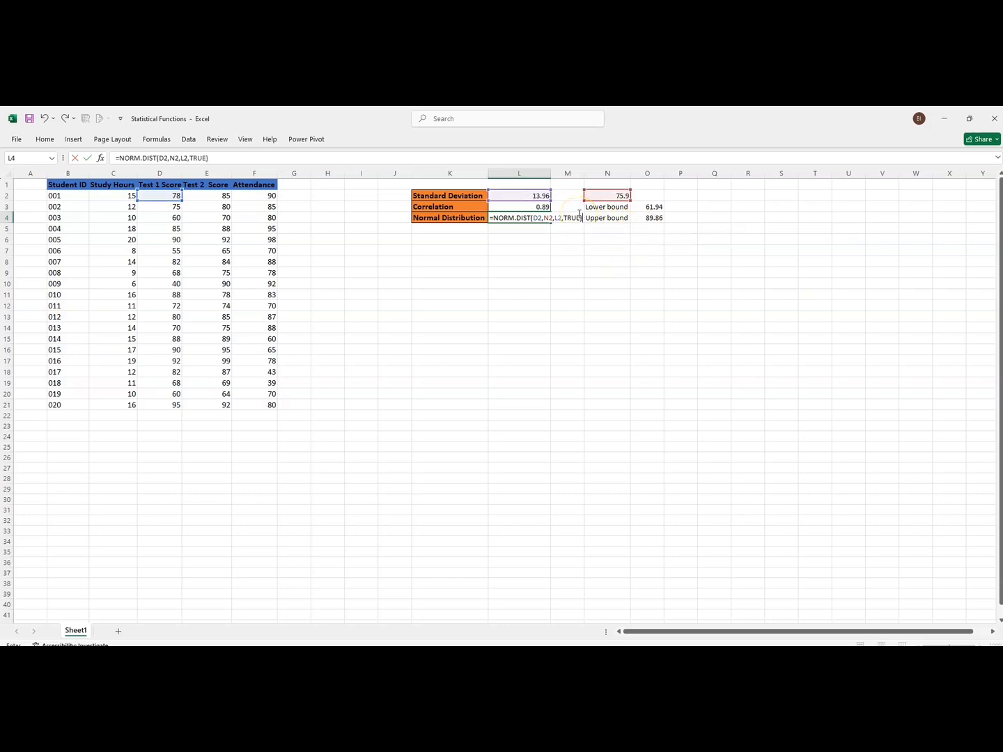
key(Return)
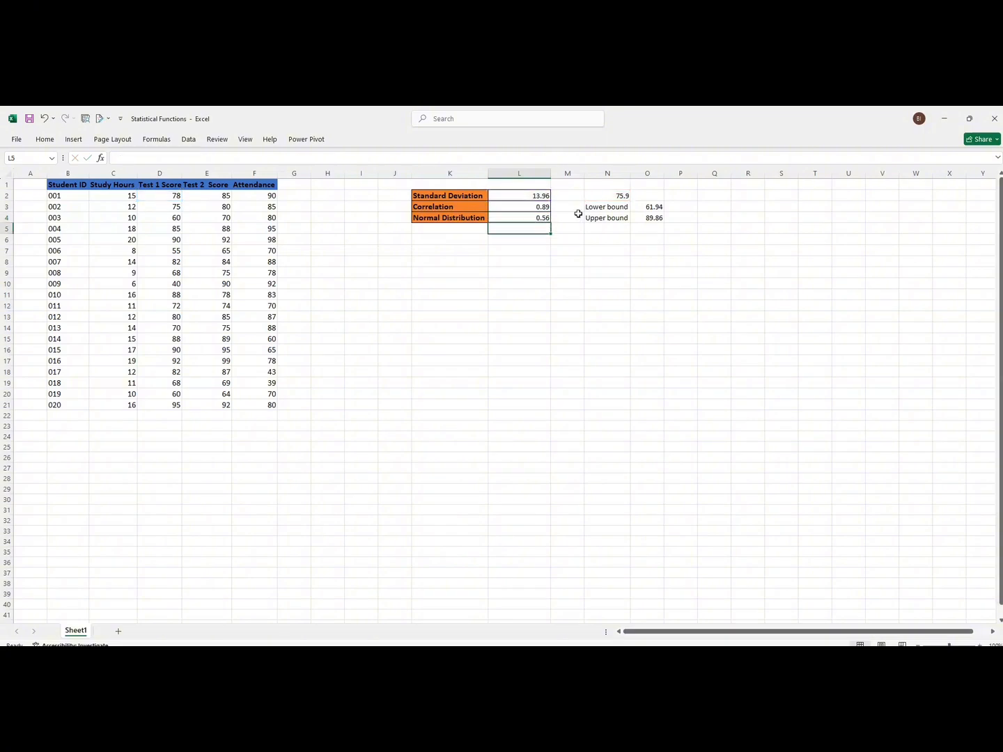
click(531, 218)
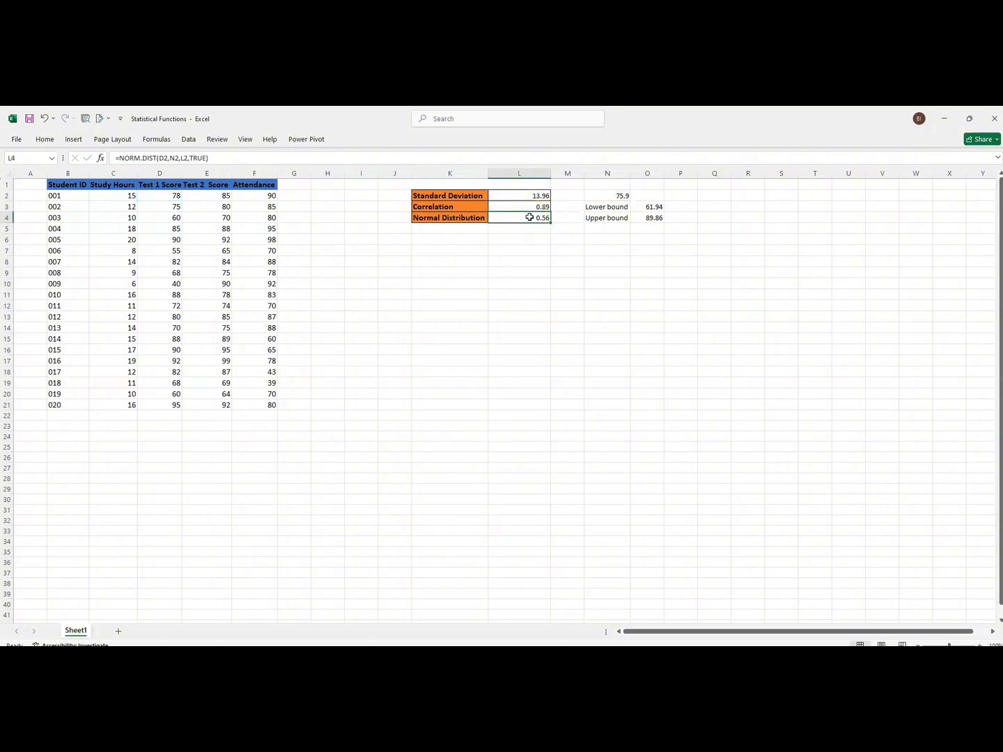
Enter the reference values 1 in cell L6 and 0 in cell L7 beneath the normal distribution result
click(510, 241)
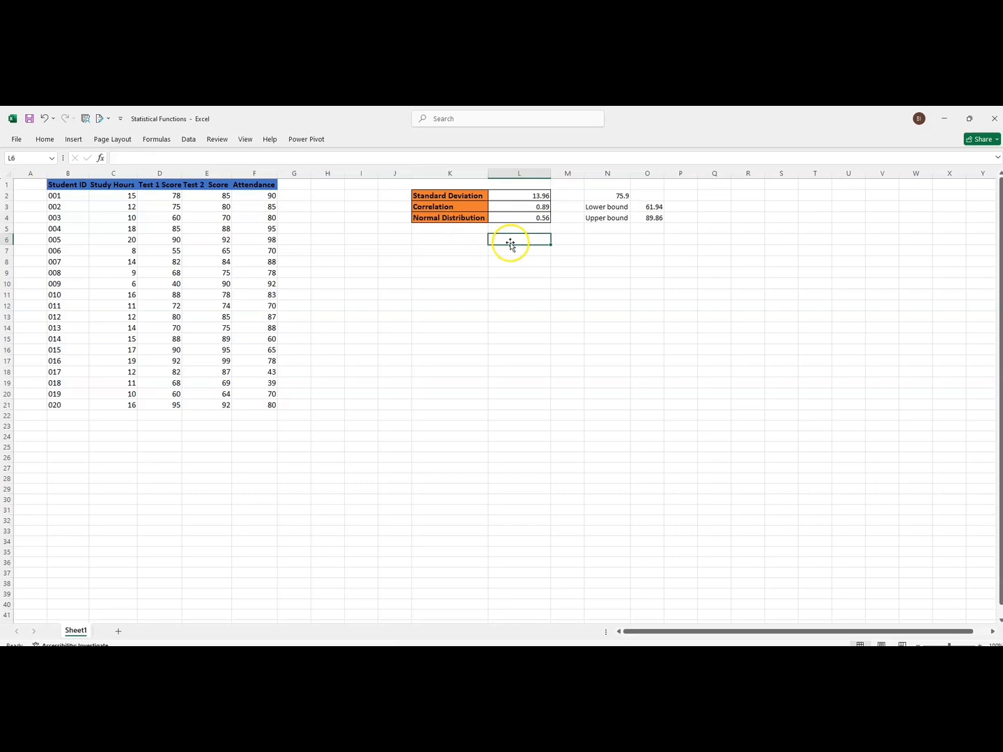
text(1)
key(Return)
click(510, 241)
click(521, 240)
click(517, 218)
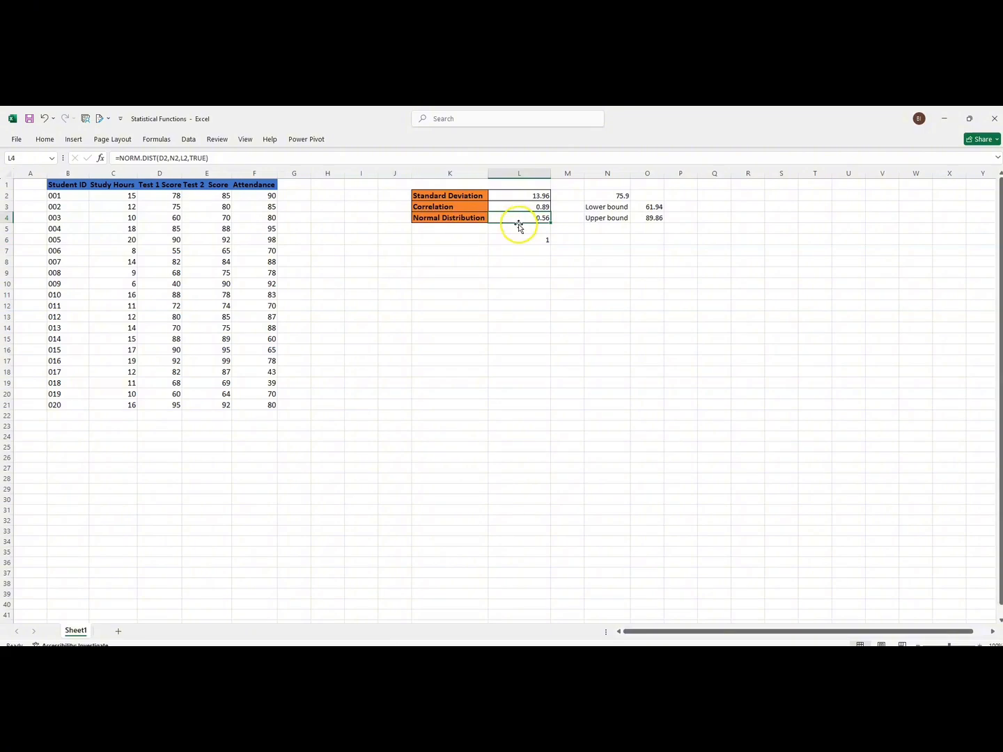
click(517, 239)
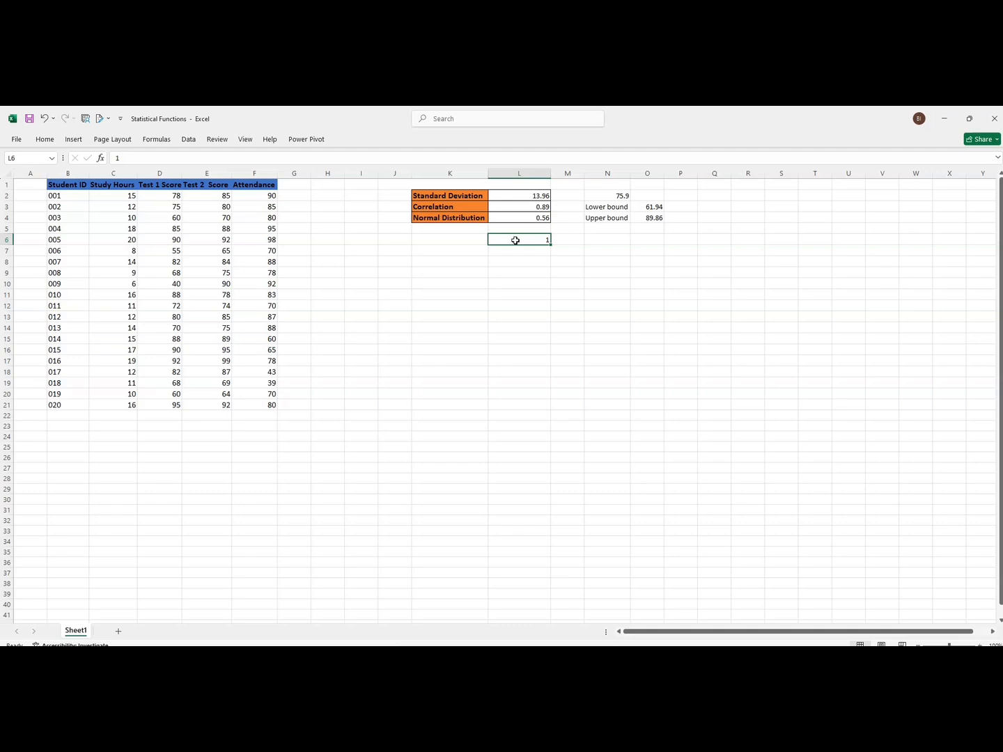
click(532, 254)
text(0)
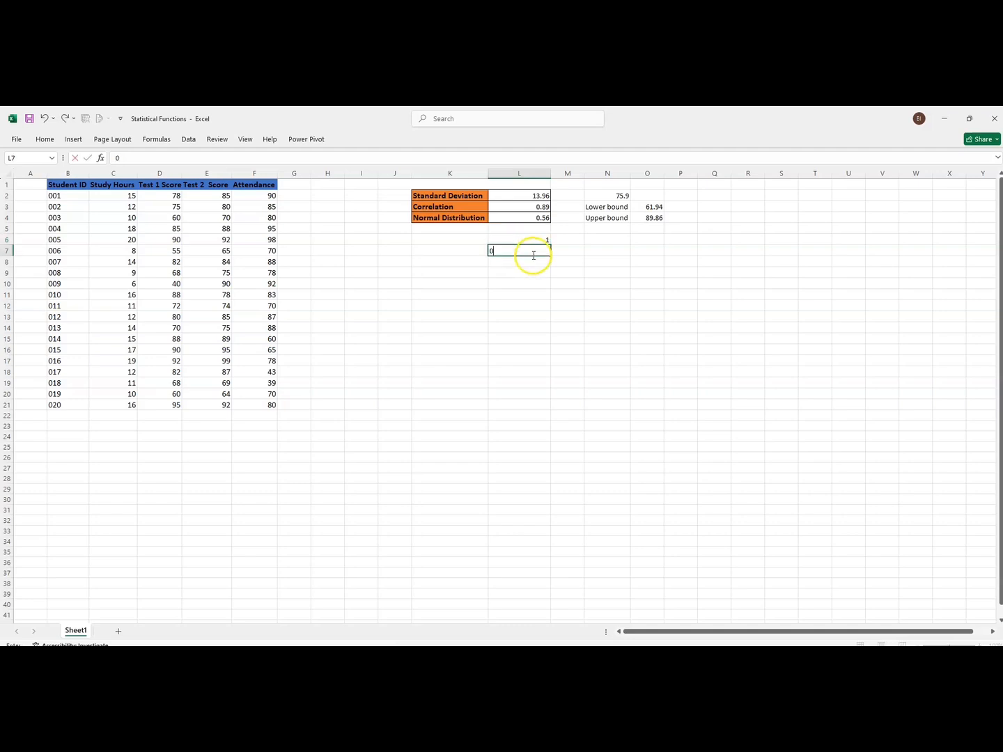
key(Return)
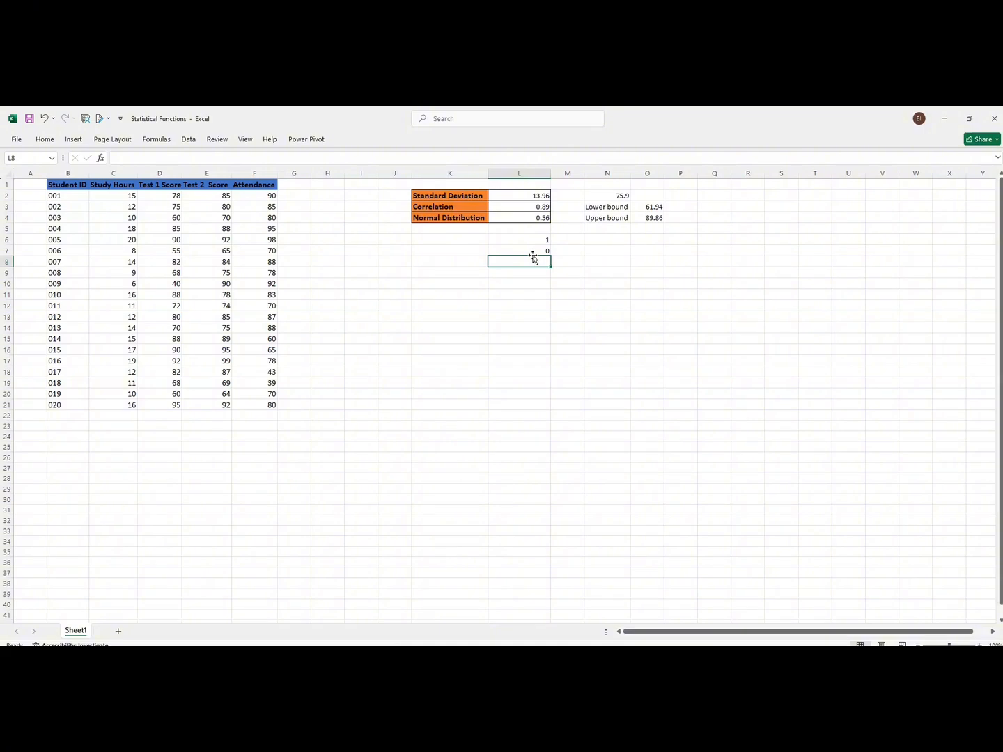
Enter -1 as a reference value in cell L8
click(532, 262)
text(=)
key(Return)
click(555, 262)
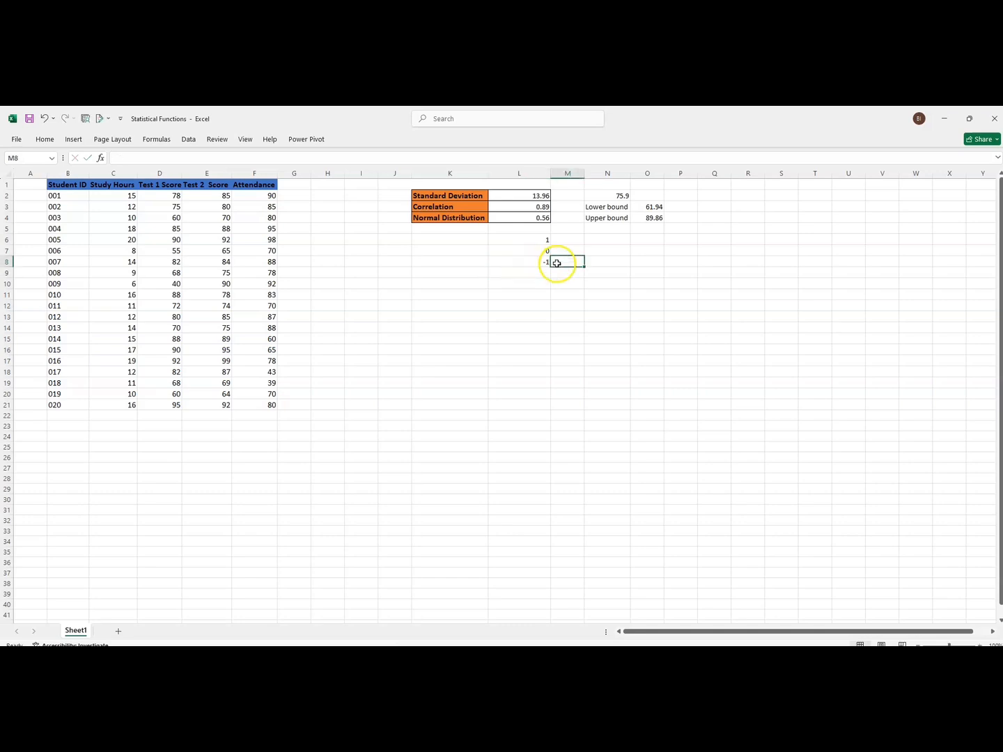
Set the reference value in cell L8 to 0.5 and compare it with the normal distribution result in L4
click(536, 262)
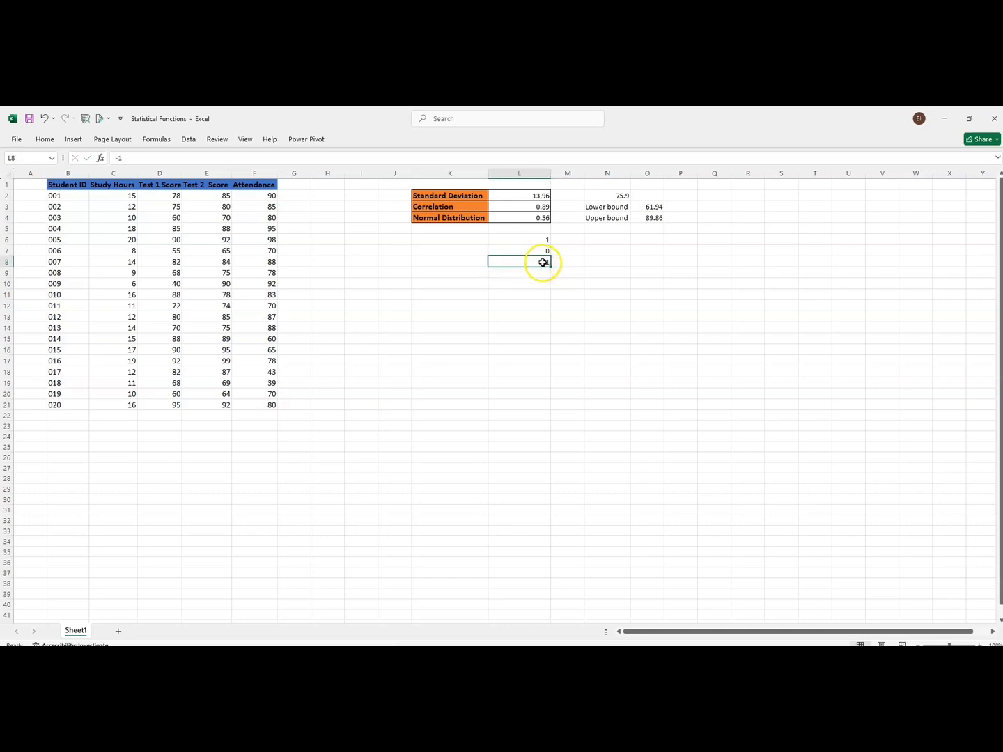
key(BackSpace)
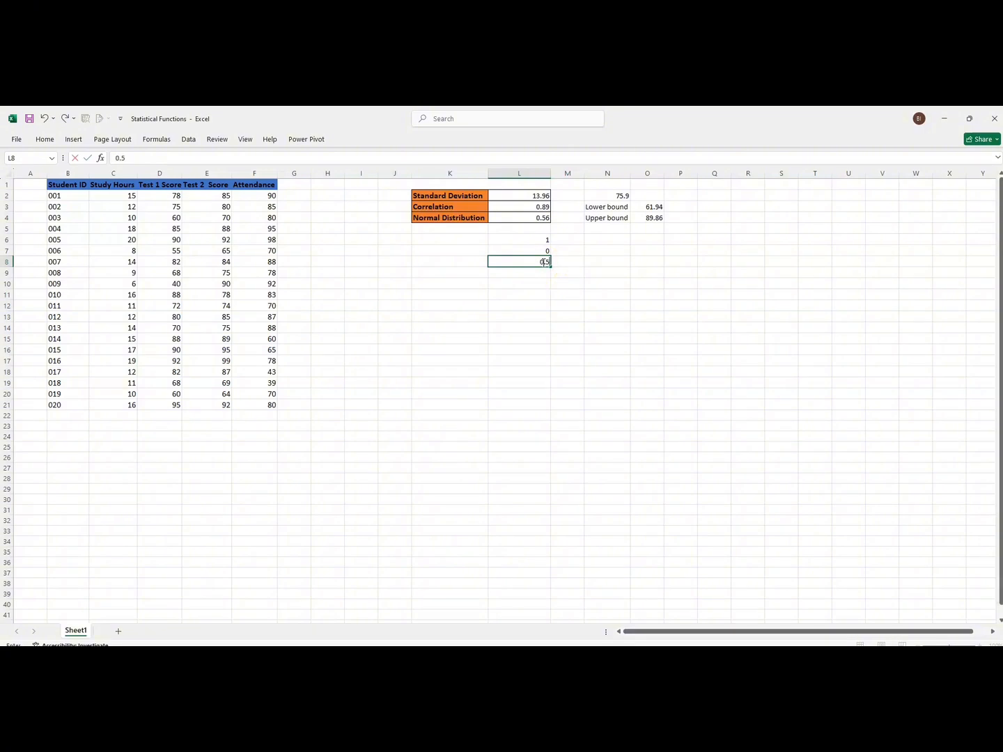
click(557, 262)
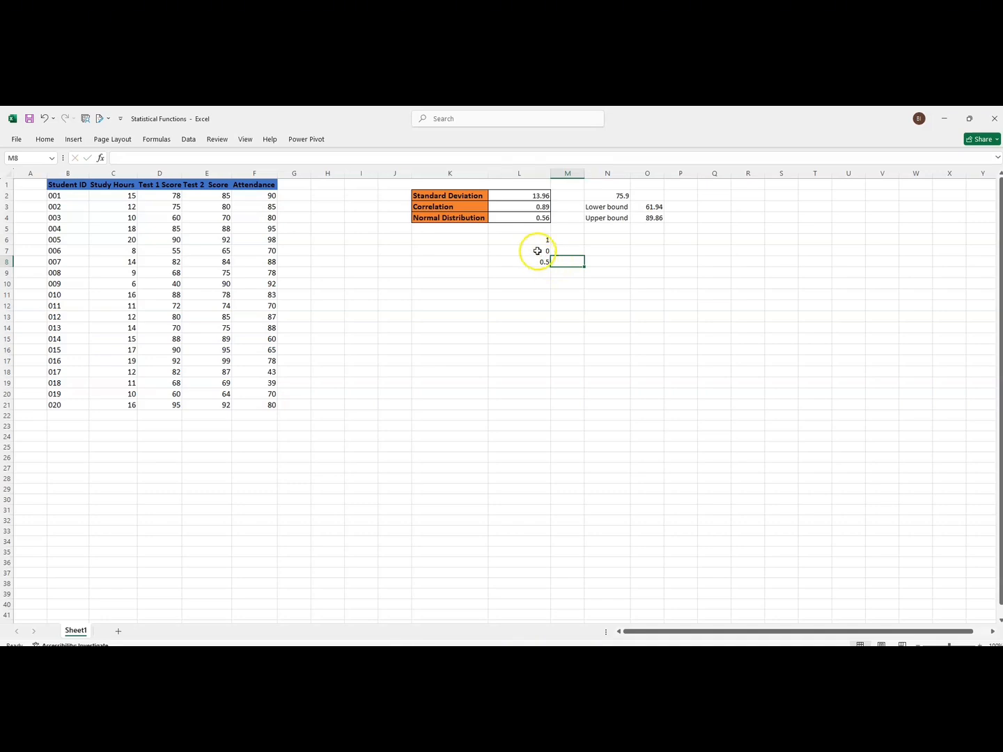
click(544, 218)
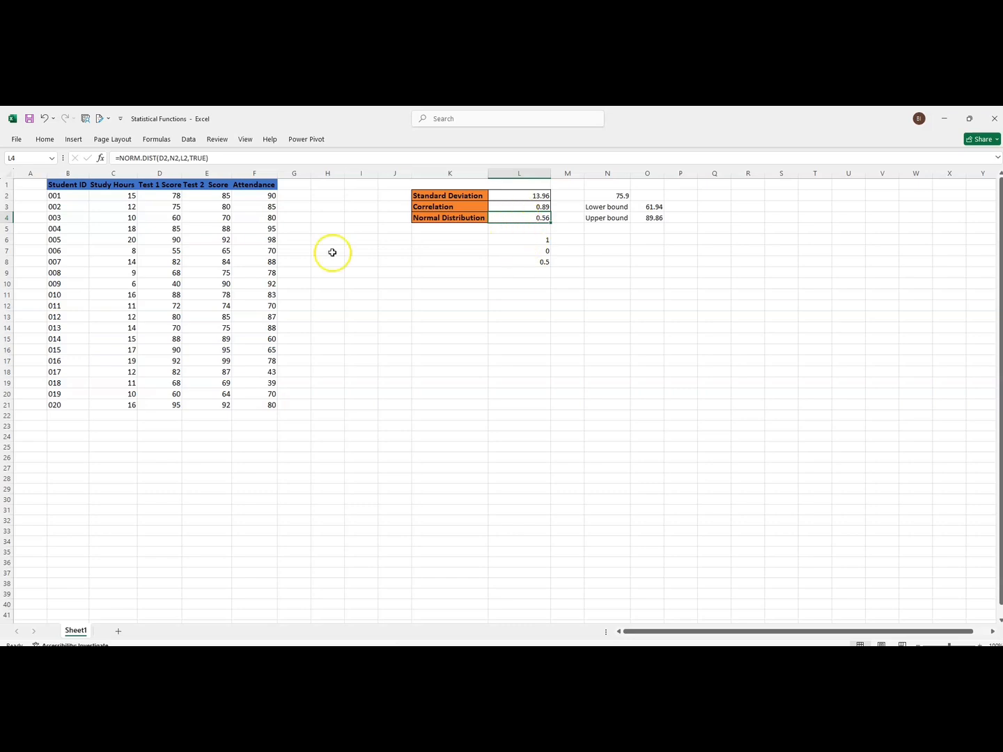
click(154, 195)
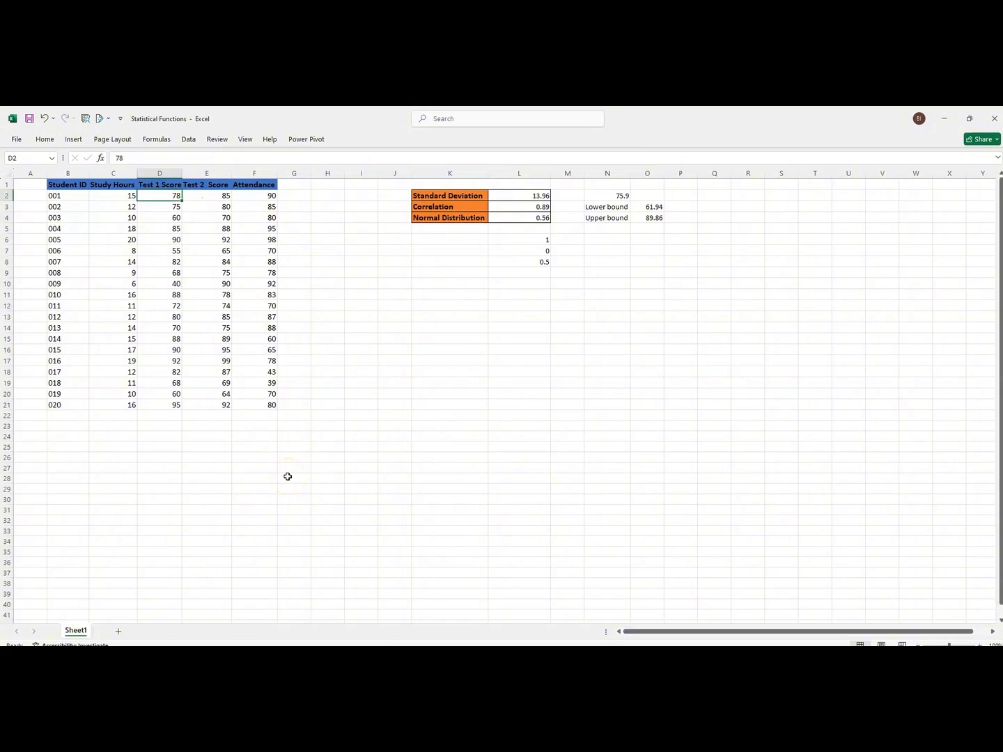
click(169, 174)
right_click(170, 175)
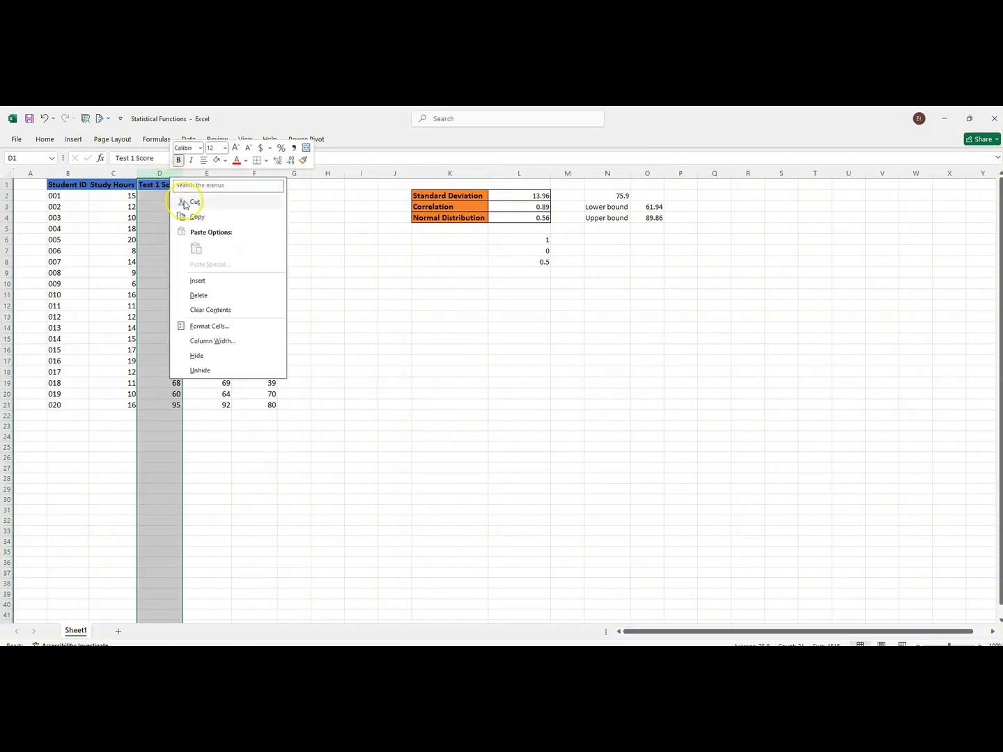
click(148, 294)
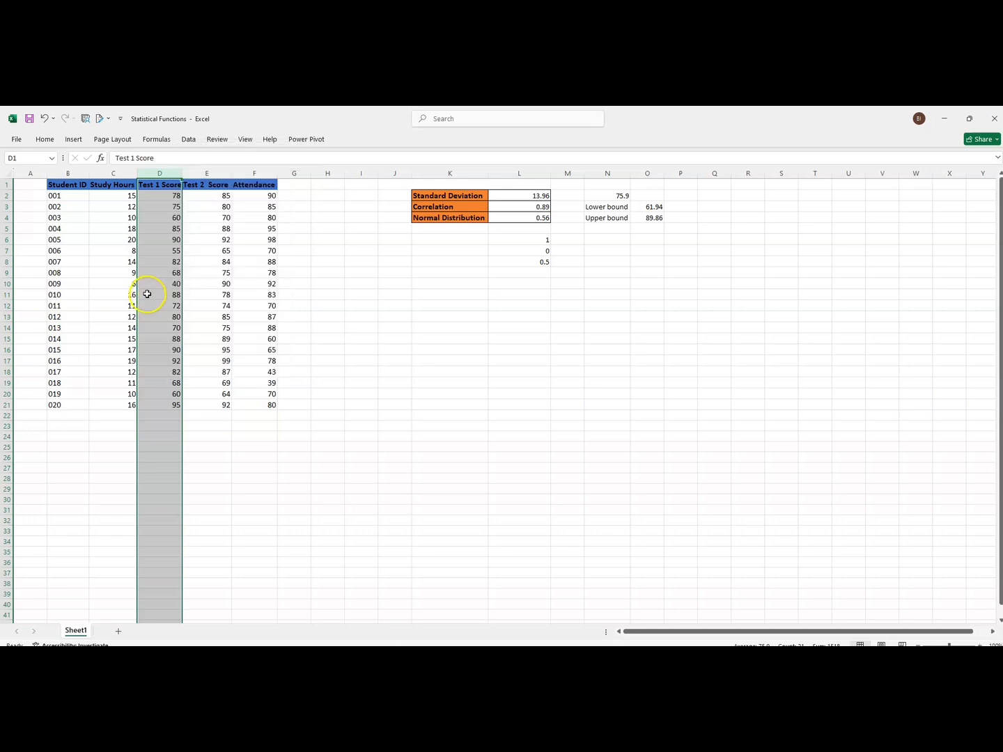
Sort the student table by Test 1 Score from smallest to largest
click(155, 198)
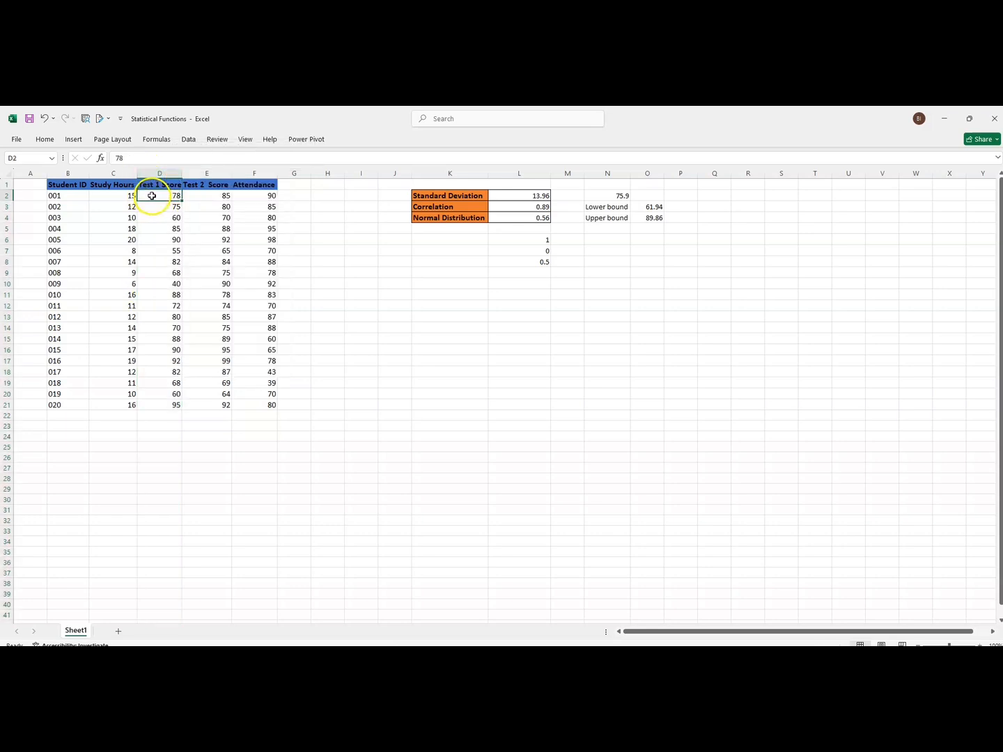
right_click(153, 198)
mouse_move(197, 390)
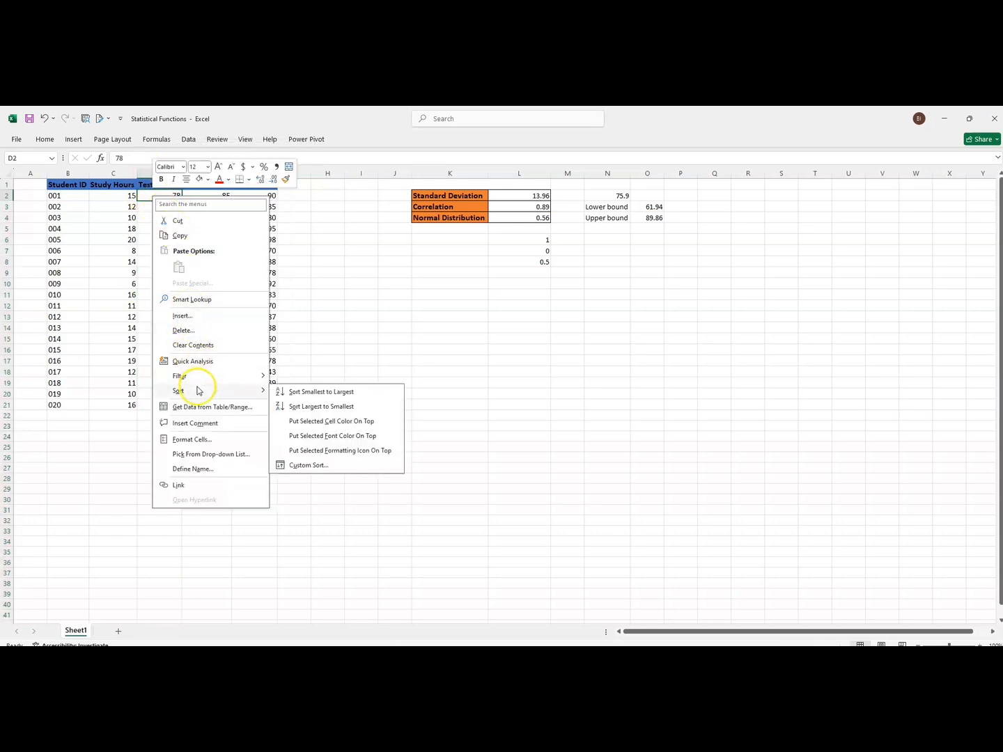
click(319, 406)
click(348, 338)
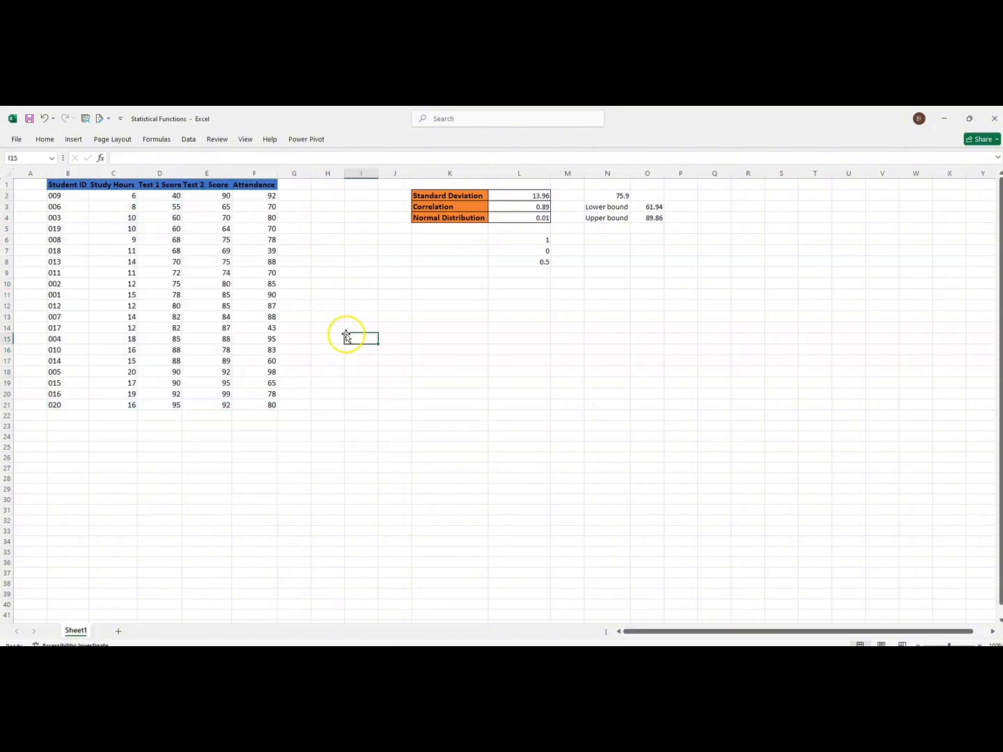
Examine how the students' sorted Test 1 scores are distributed around the middle scores in D10:D13
click(176, 198)
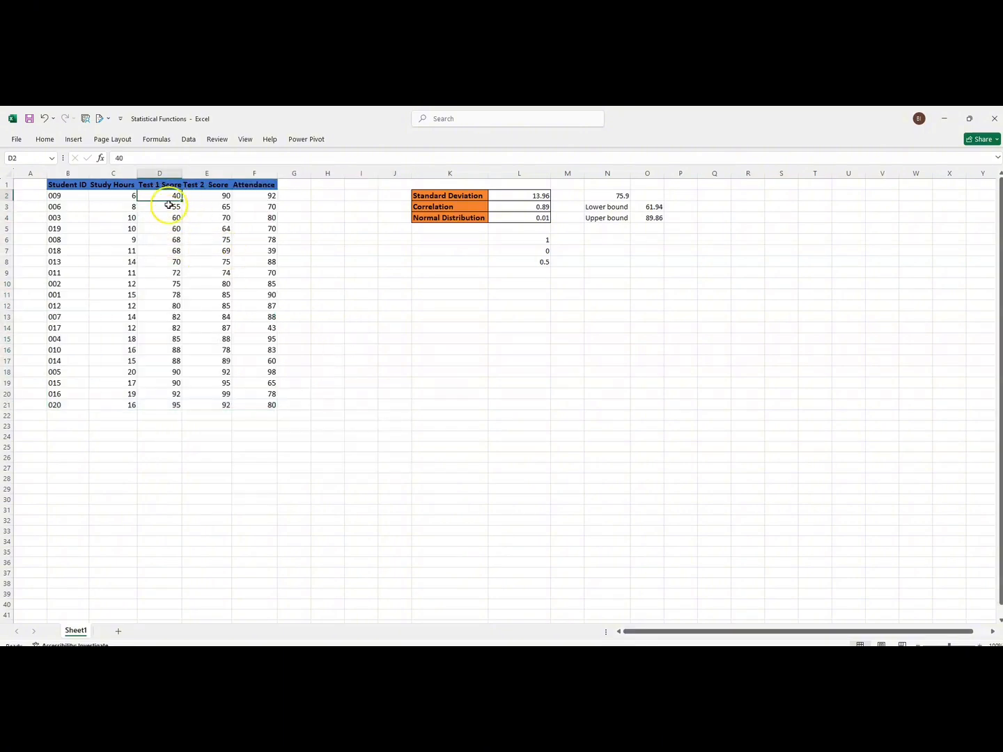
drag(168, 197, 164, 294)
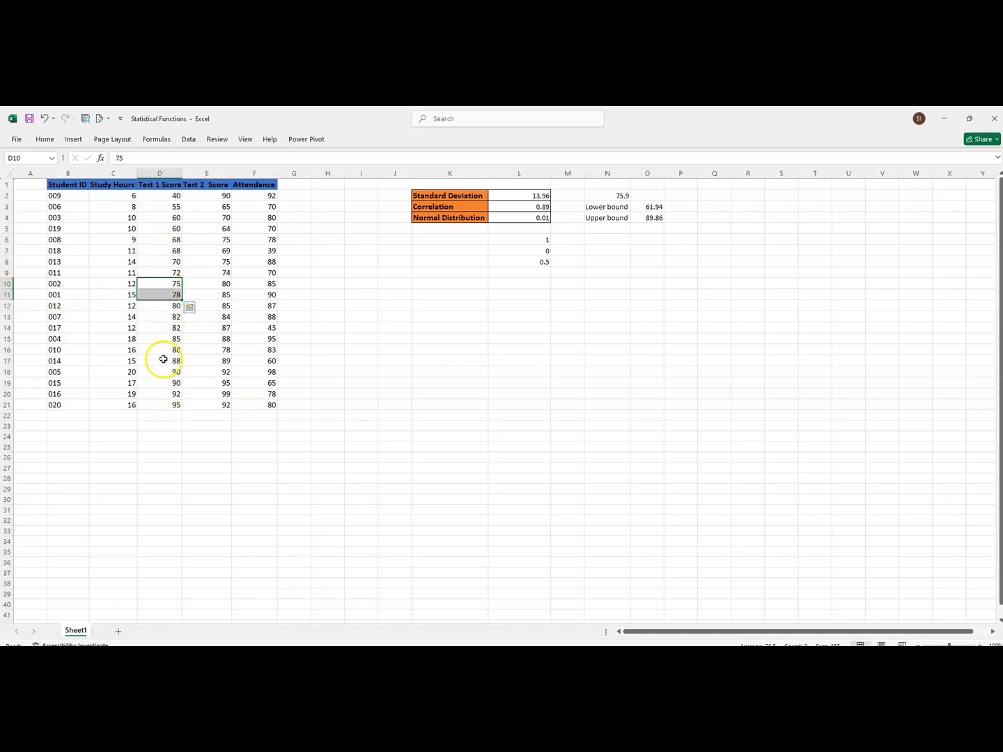
click(161, 304)
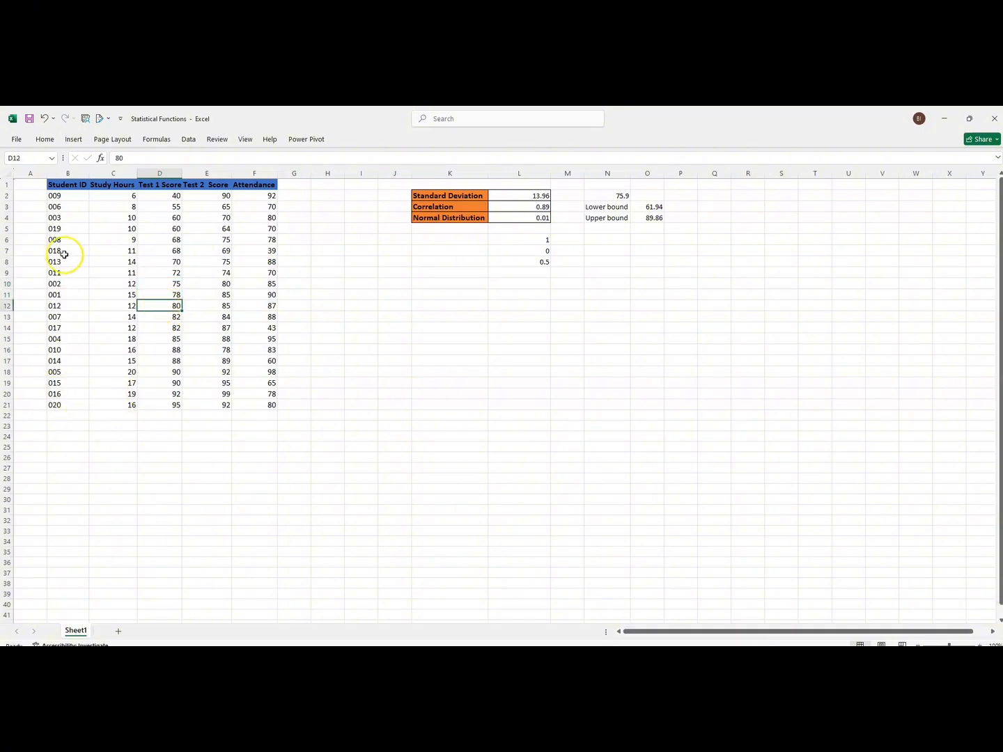
drag(58, 197, 66, 409)
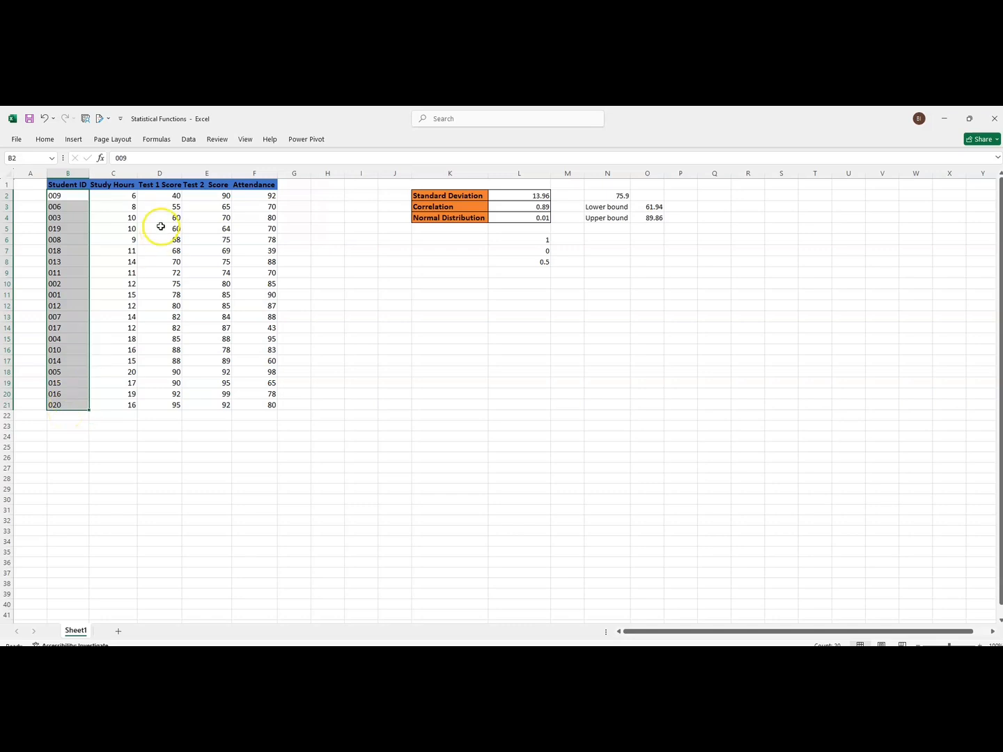
drag(159, 196, 161, 309)
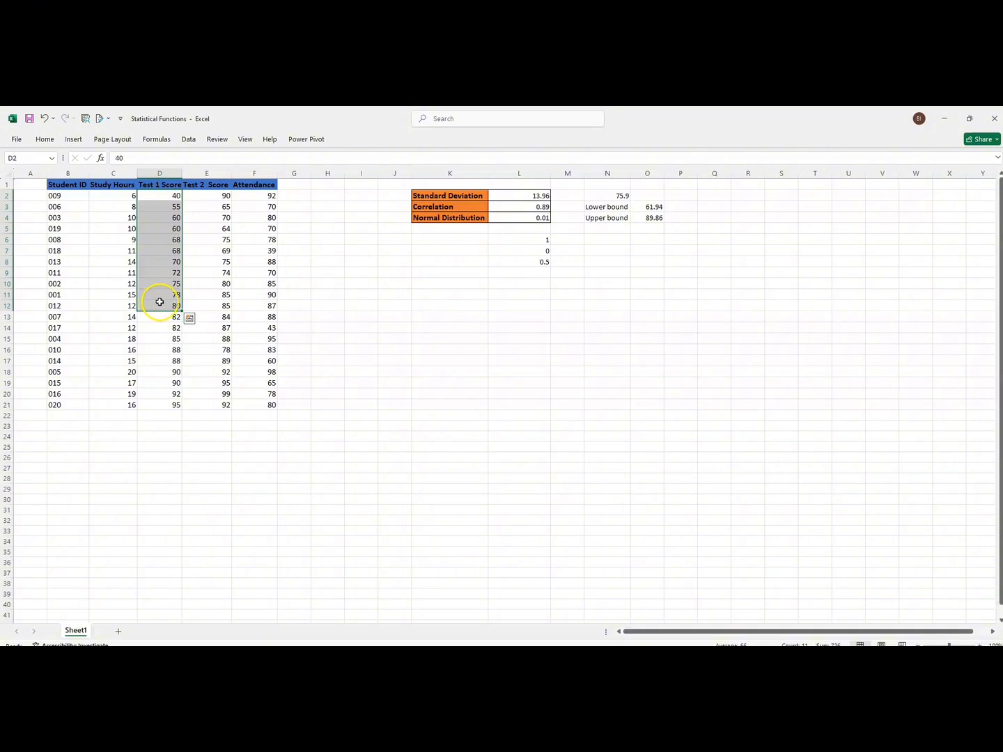
drag(154, 296, 161, 317)
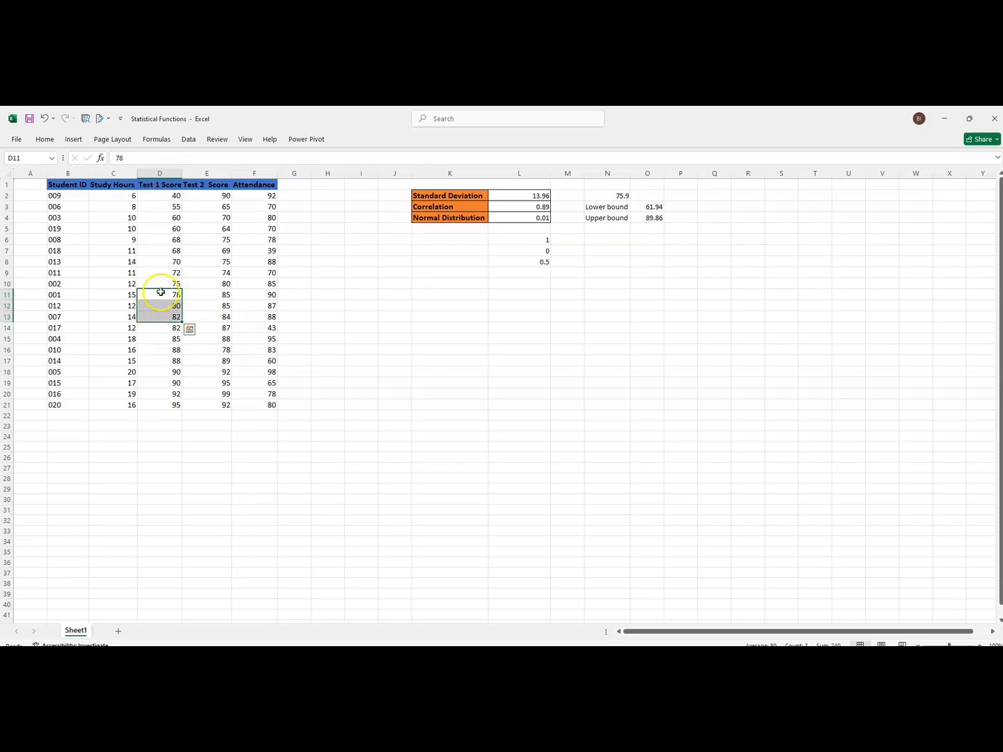
mouse_move(161, 293)
mouse_down()
mouse_move(177, 322)
mouse_move(176, 305)
mouse_up()
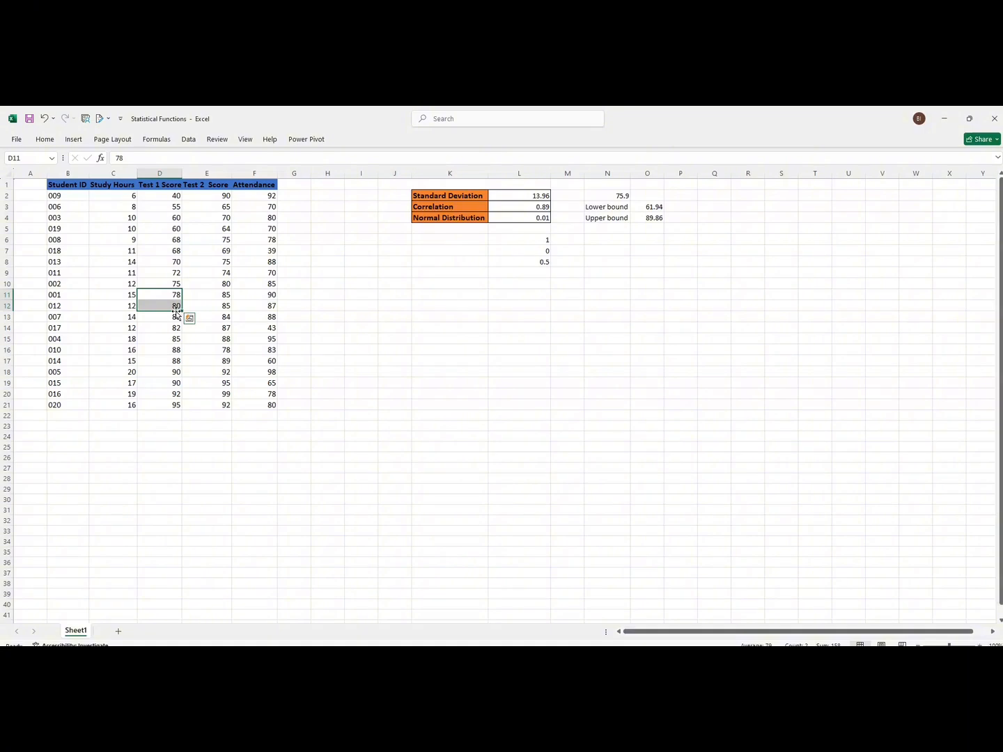
click(218, 448)
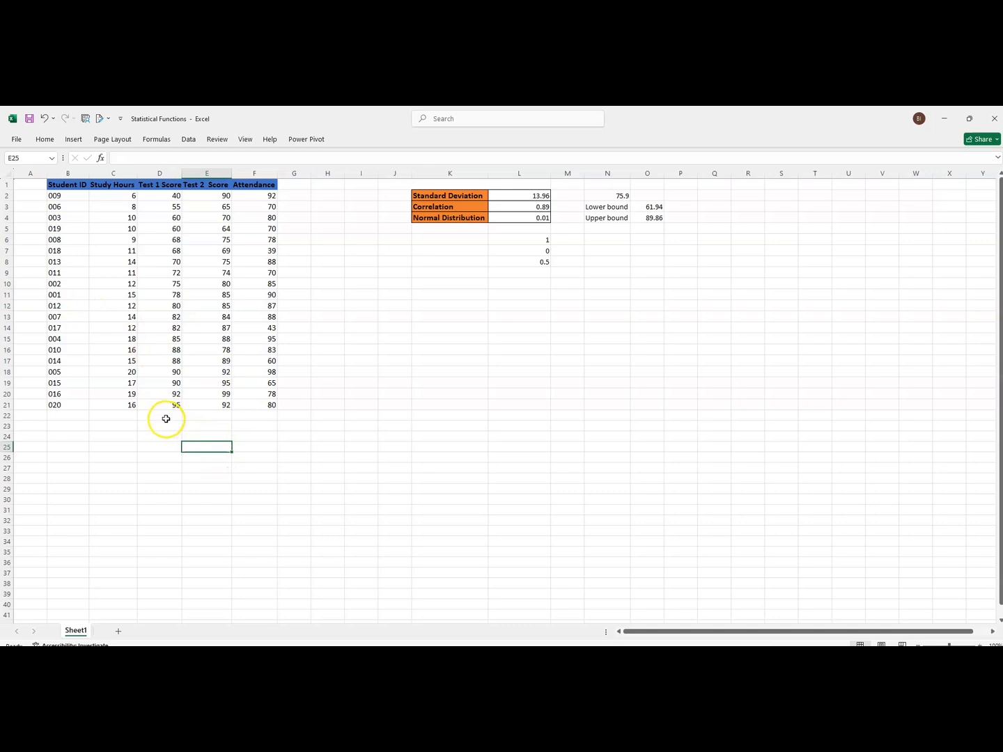